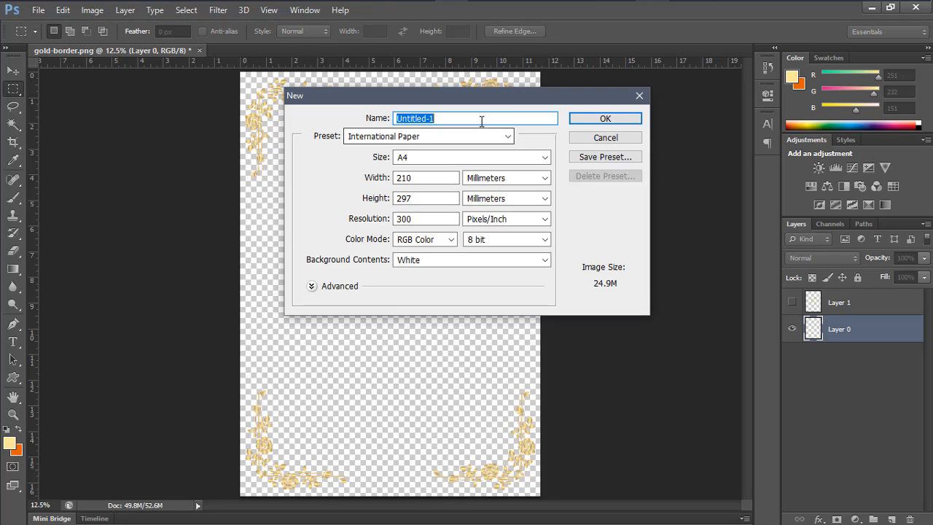
Name the new A4 document 'WEDDING INVITATION' and create it
left_click(464, 121)
double_click(463, 121)
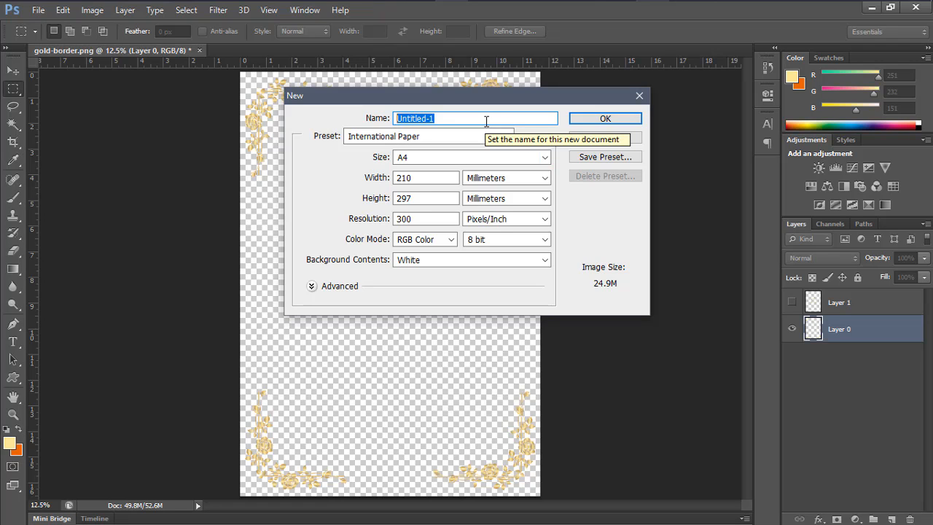
type("WEDDIN")
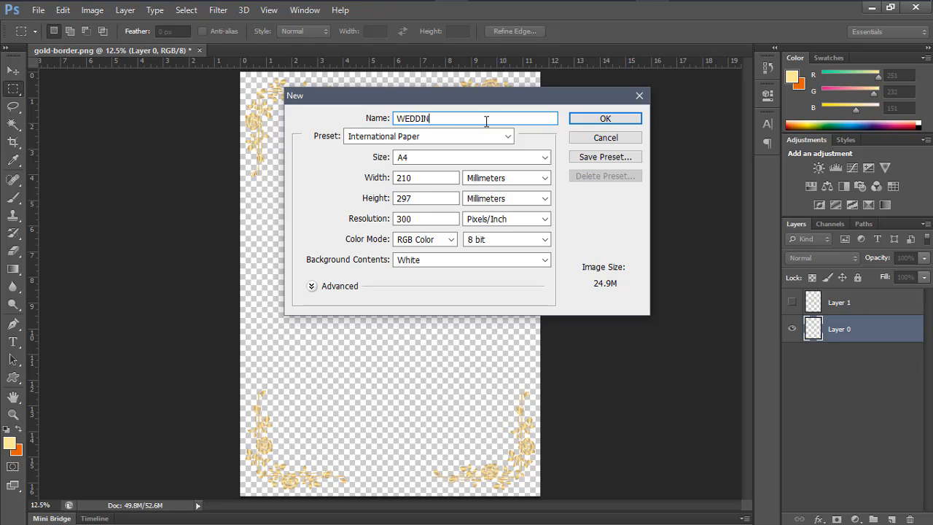
type("G 1")
type("NVITAT")
type("ION")
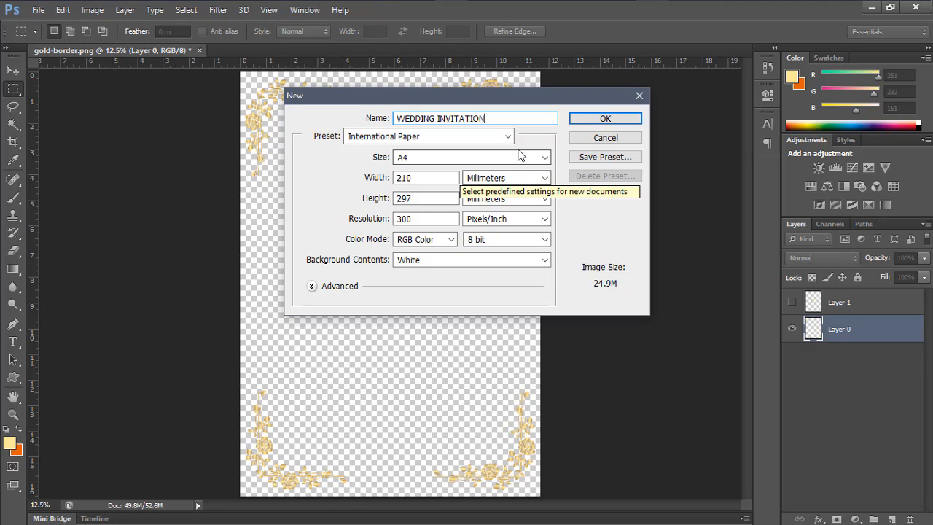
left_click(583, 120)
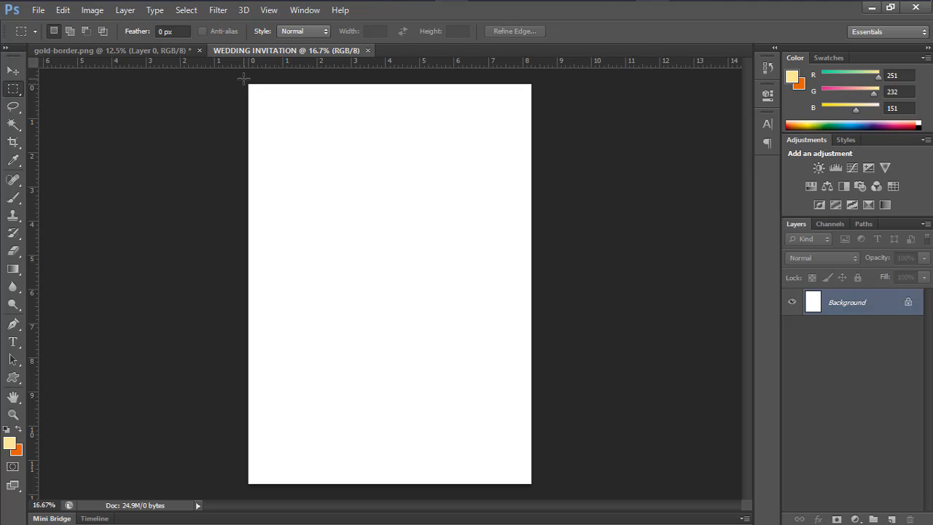
Add Layer 1, select the whole page, and set the Fill colour to maroon 6D1C28
left_click(891, 519)
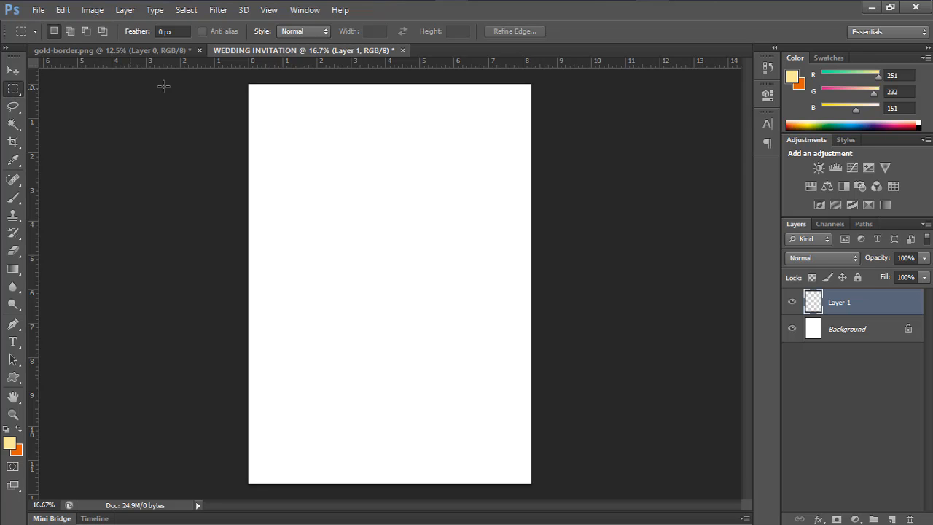
left_click_drag(248, 85, 538, 499)
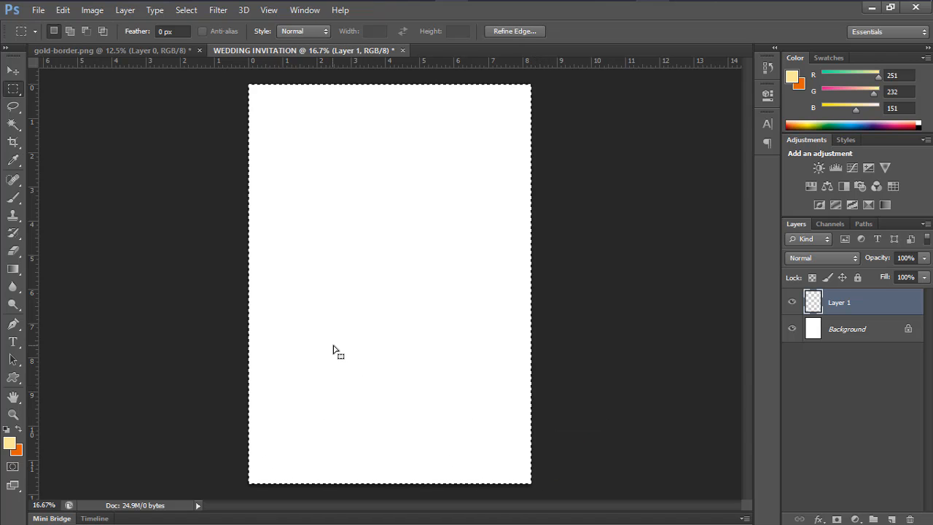
right_click(360, 245)
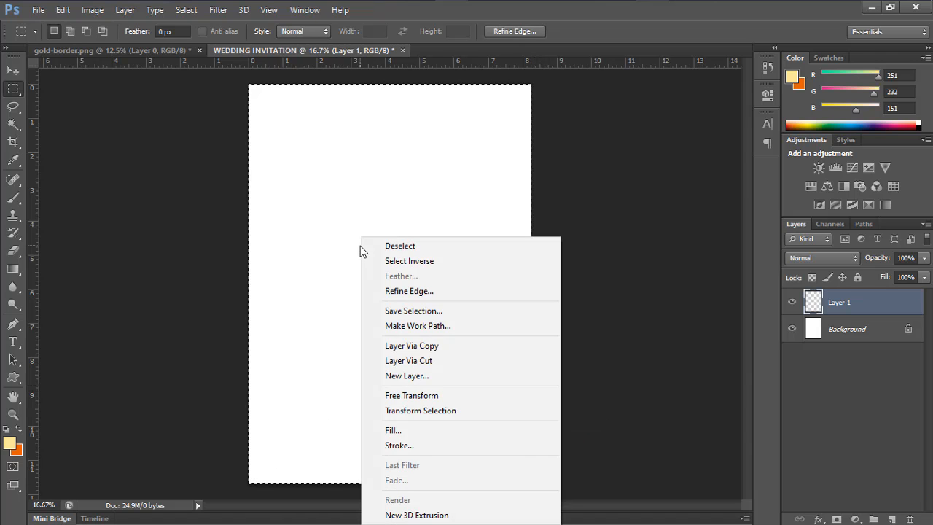
left_click(390, 429)
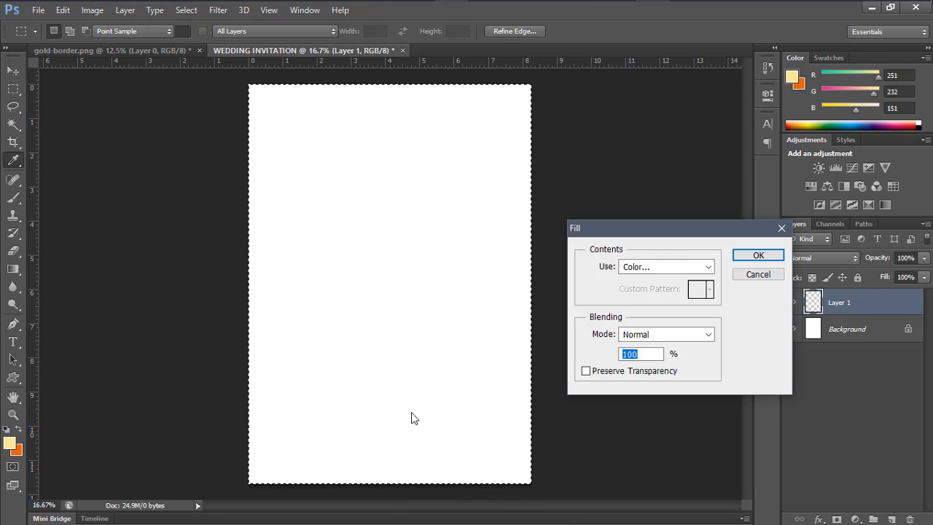
left_click(714, 268)
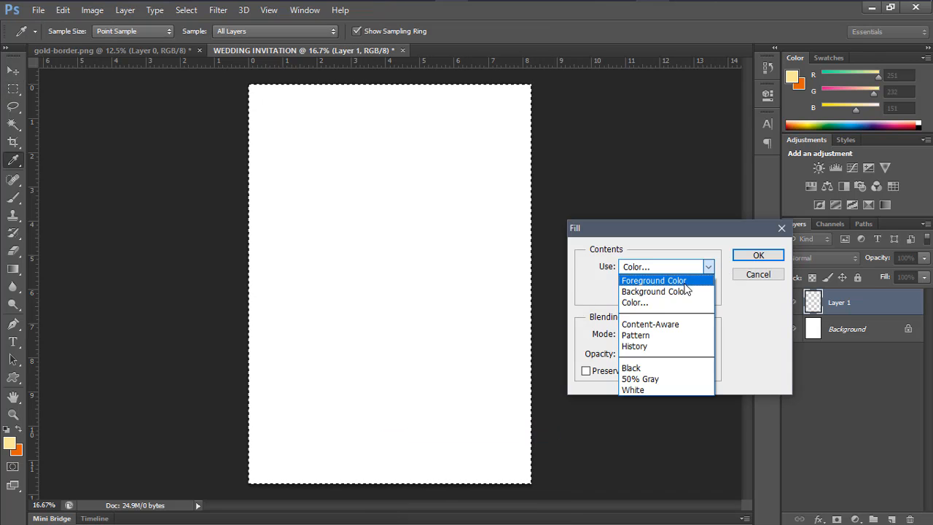
left_click(660, 300)
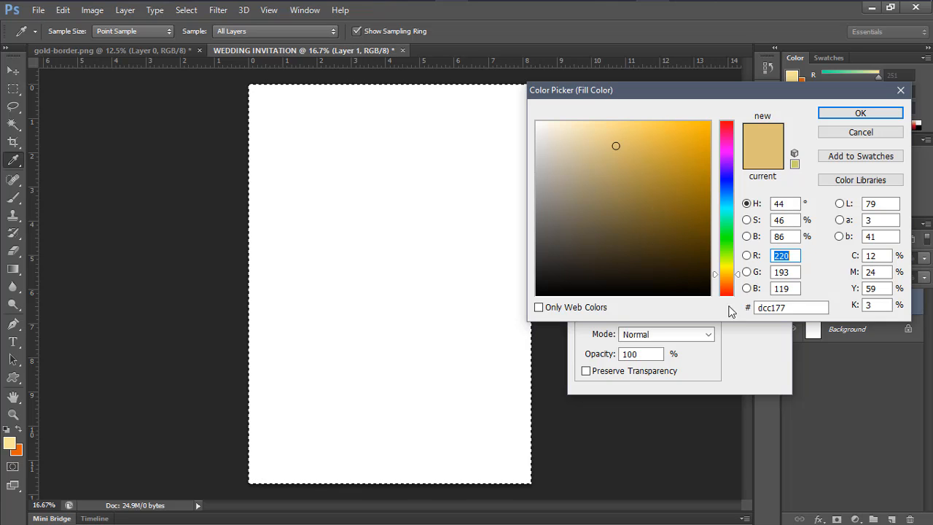
left_click_drag(797, 311, 741, 310)
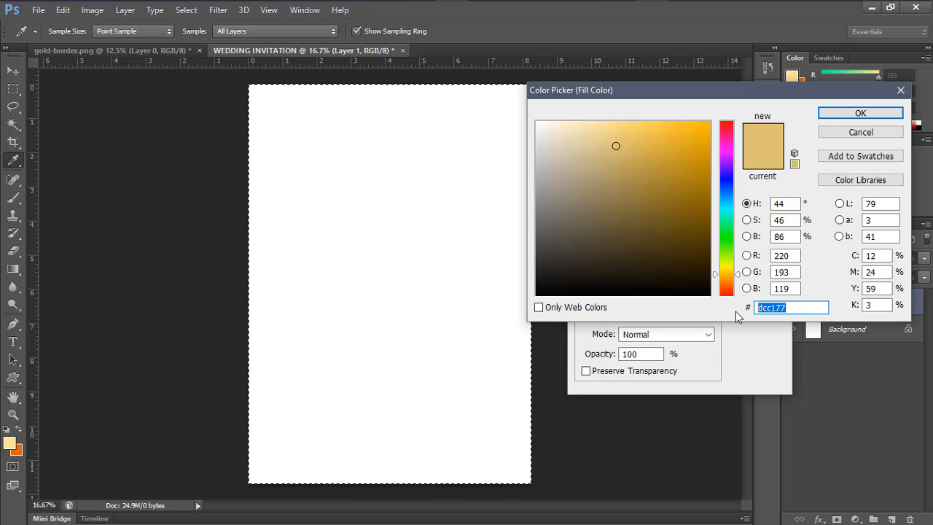
type("6D")
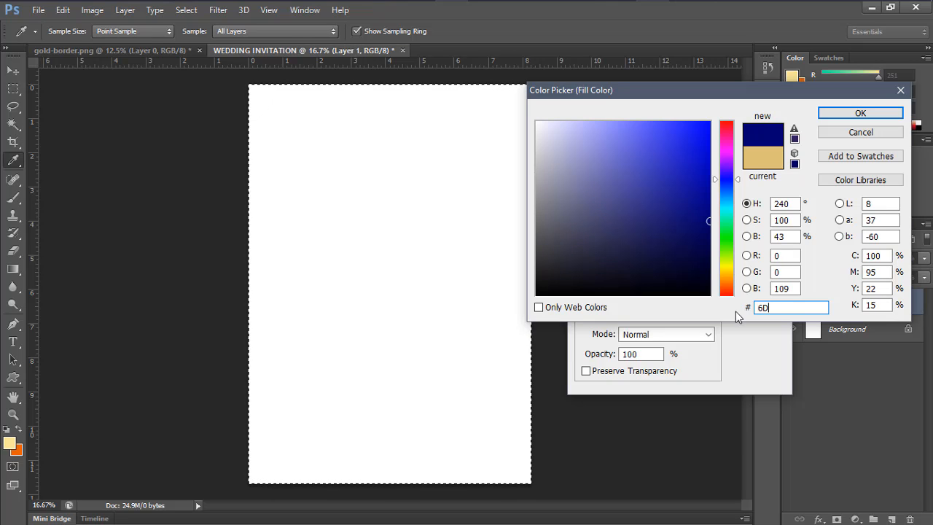
type("1C")
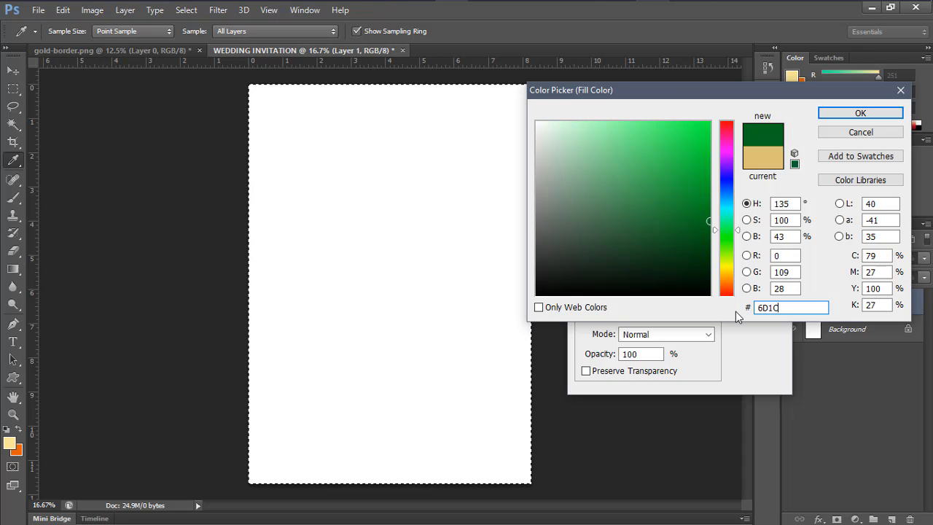
type("28")
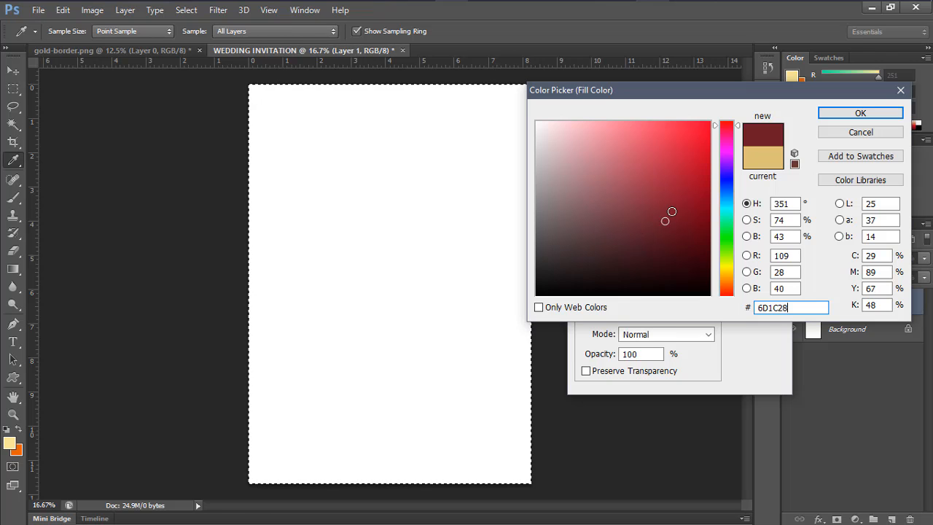
left_click(843, 114)
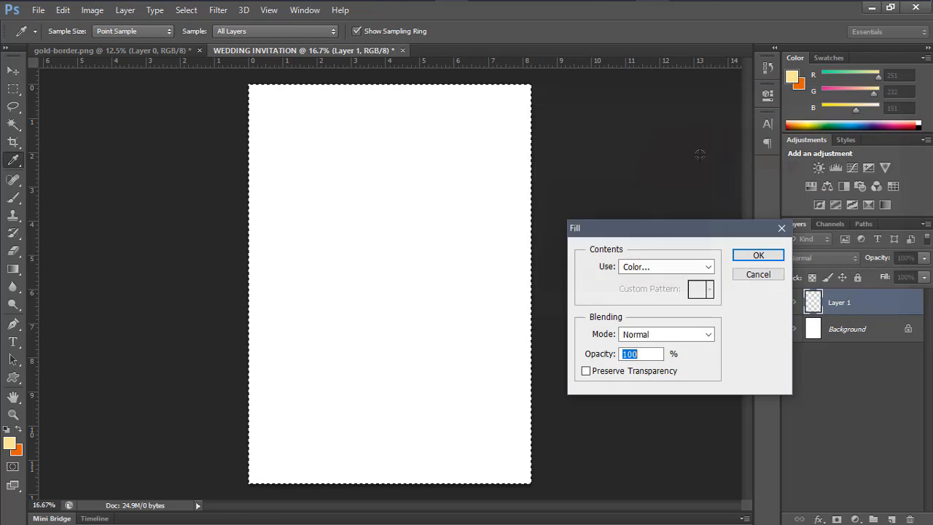
Fill Layer 1 with maroon 6D1C28, then toggle its visibility to check the fill
left_click(756, 256)
key("m")
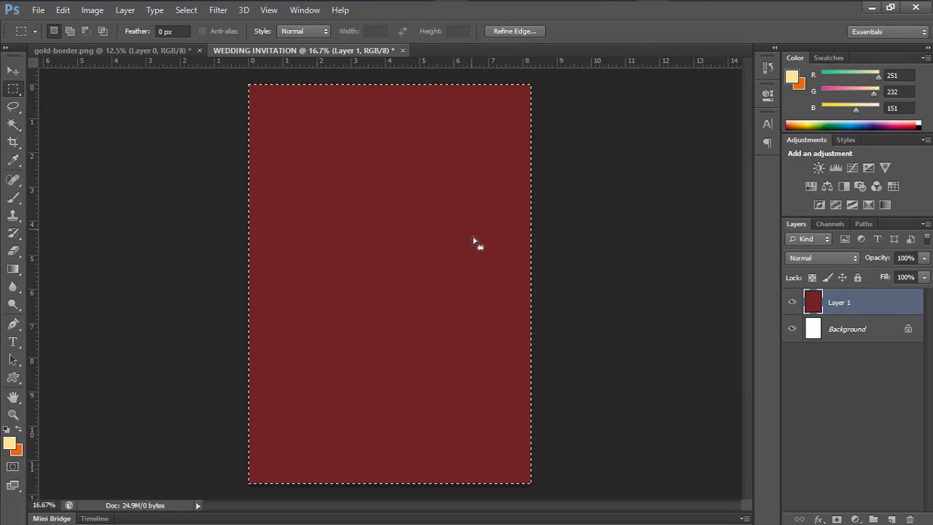
left_click(791, 303)
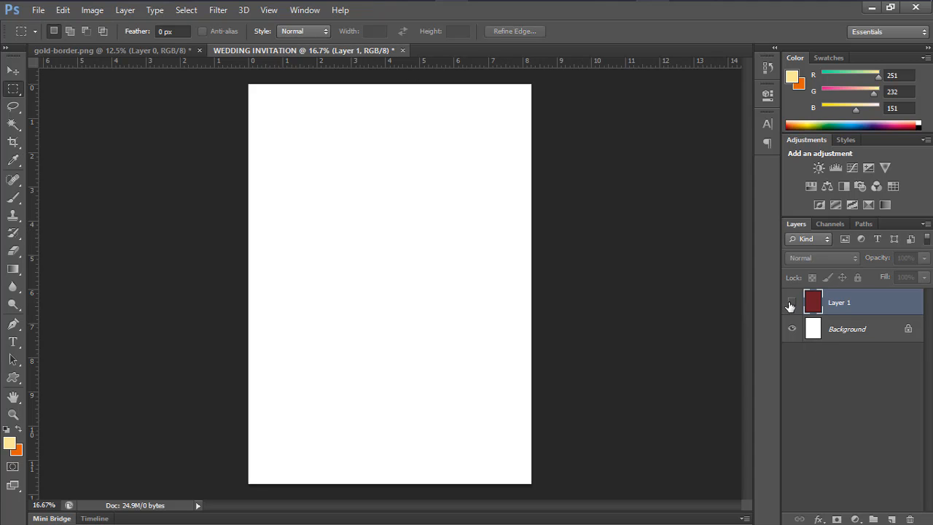
left_click(791, 304)
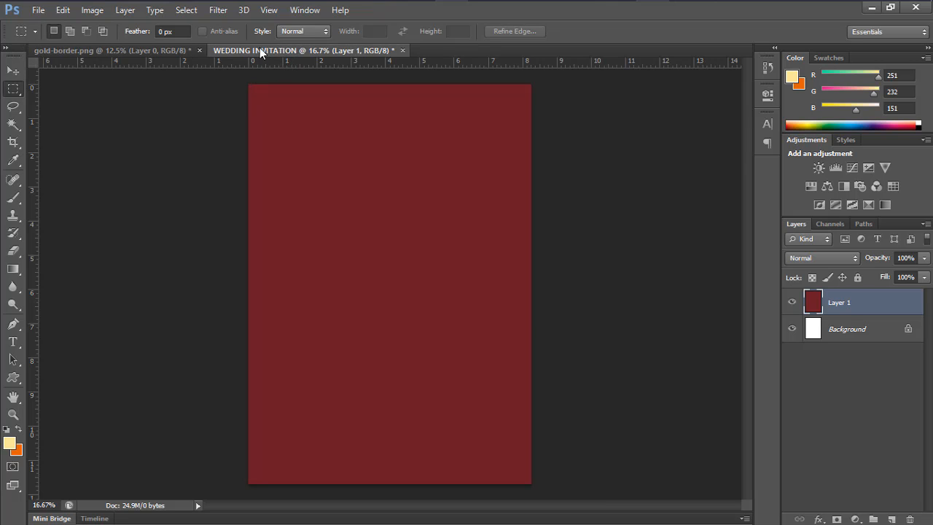
Drag the gold rose border from gold-border.png onto the invitation's top-left as Layer 2, then Free Transform it
left_click(126, 52)
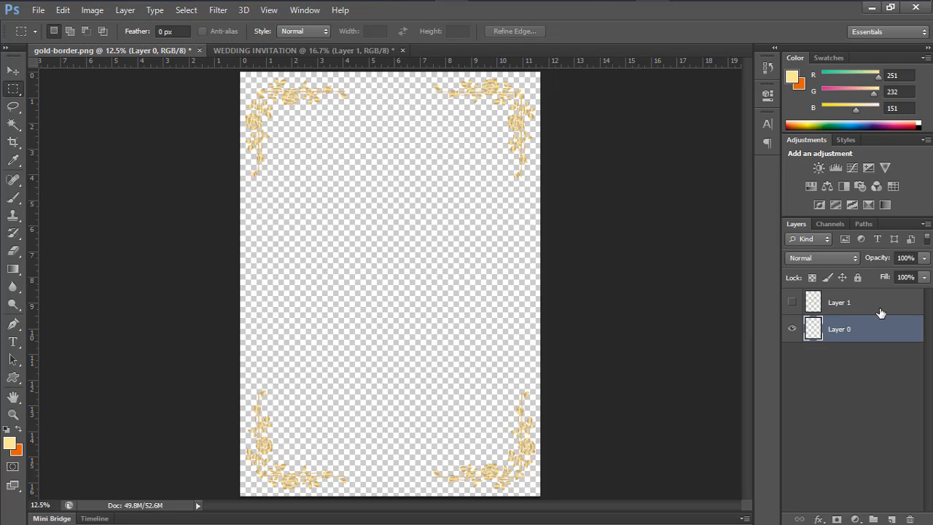
left_click(12, 68)
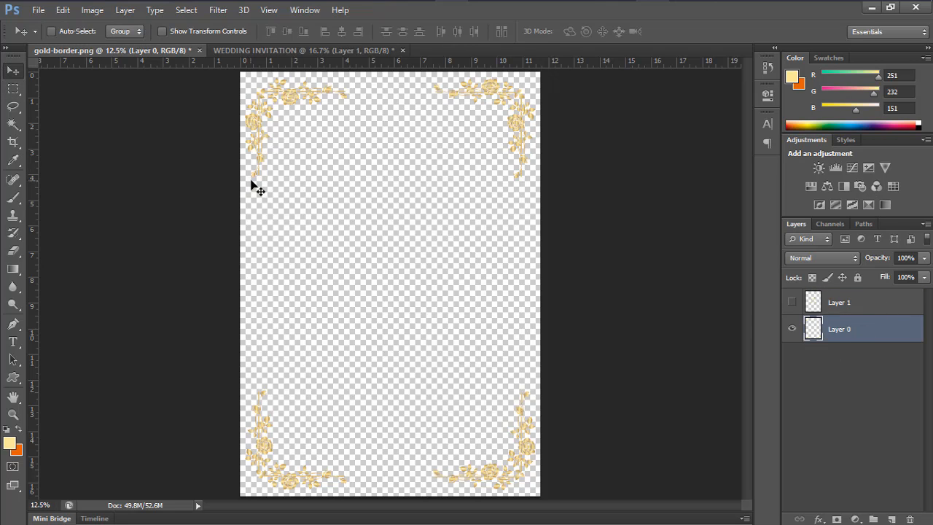
left_click_drag(252, 182, 243, 67)
left_click_drag(256, 62, 291, 132)
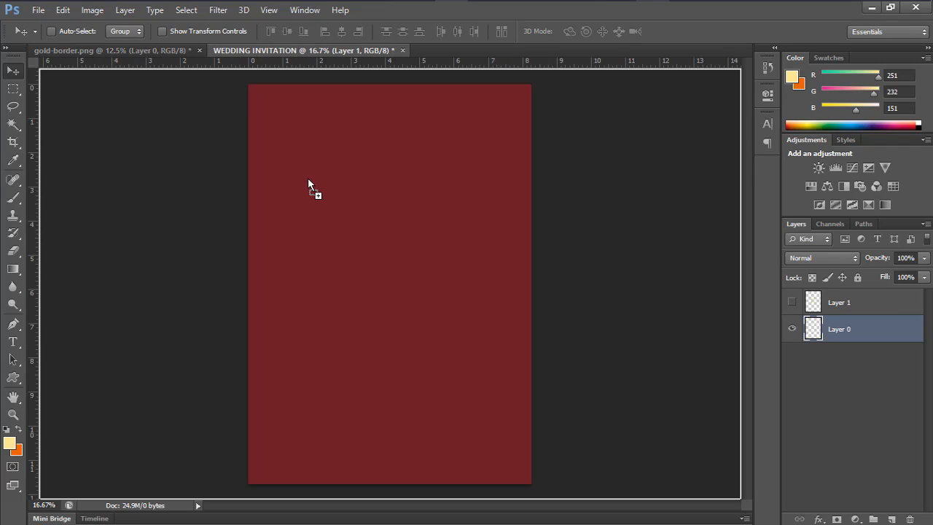
left_click_drag(309, 177, 310, 178)
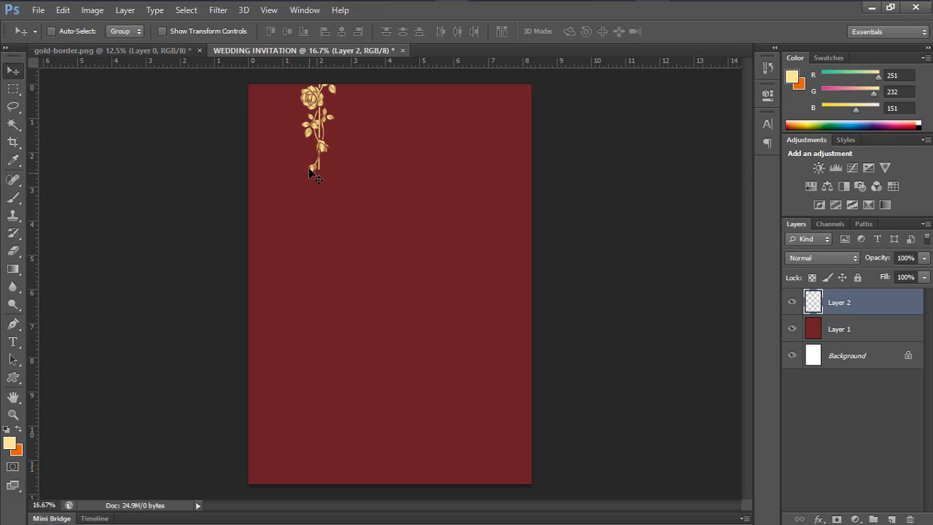
left_click_drag(355, 194, 288, 228)
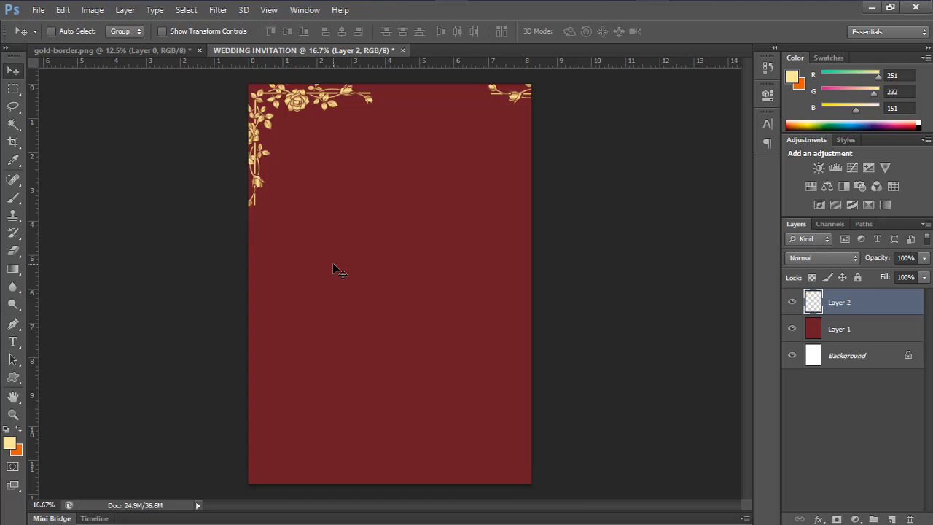
key("ctrl+t")
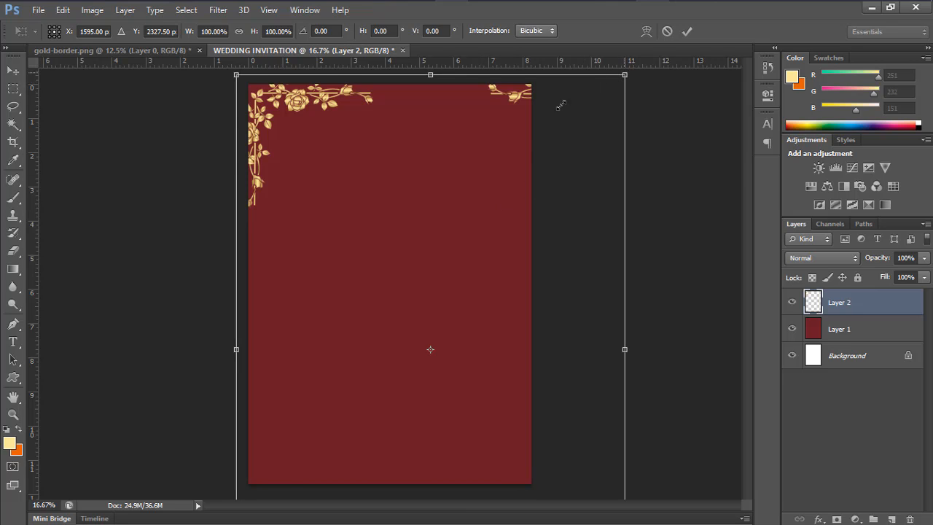
Scale the rose border to about 71% so its ornaments frame all four page corners, then commit
left_click_drag(560, 106, 510, 128)
left_click_drag(480, 206, 441, 145)
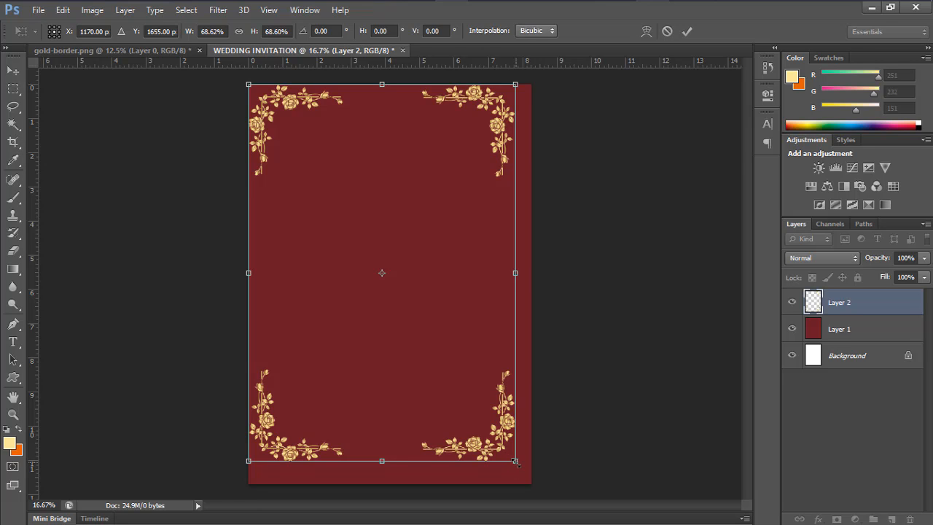
mouse_move(516, 462)
left_mouse_down()
mouse_move(532, 480)
mouse_move(518, 455)
left_mouse_up()
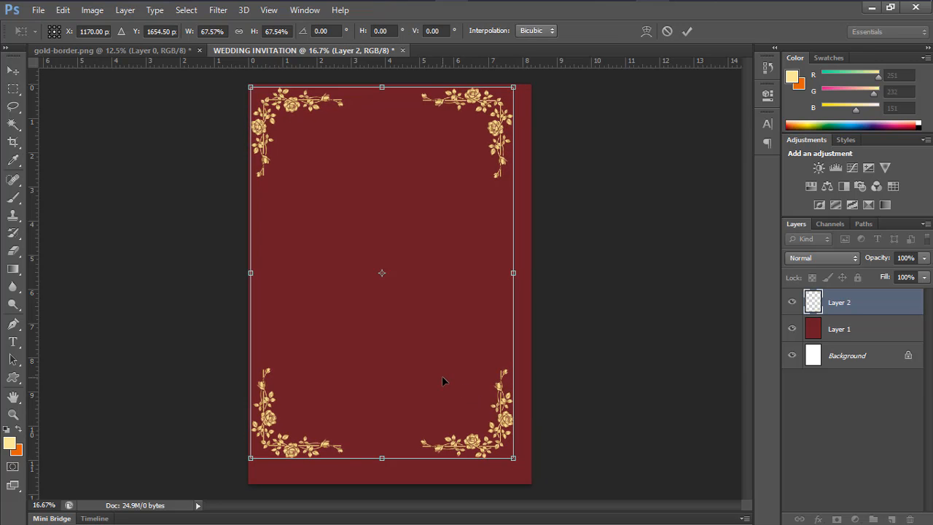
left_click_drag(442, 375, 451, 386)
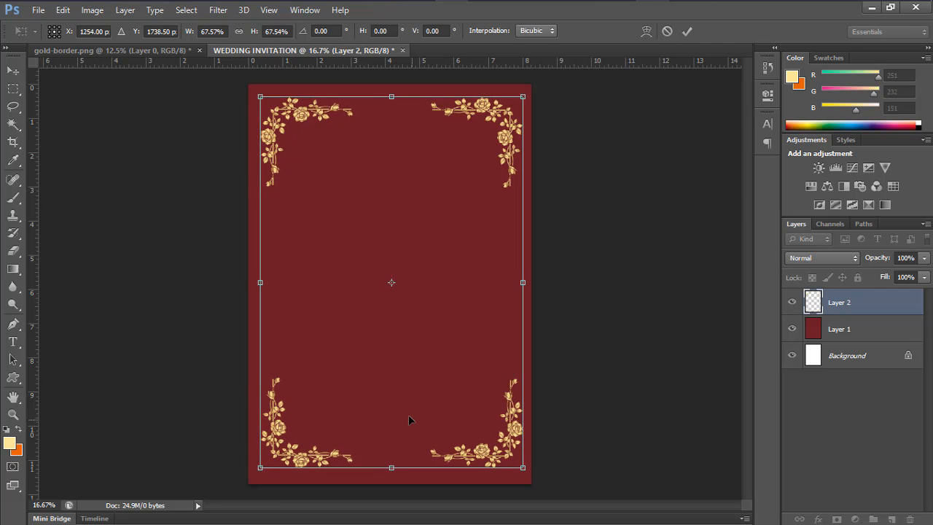
key("Left")
key("Left")
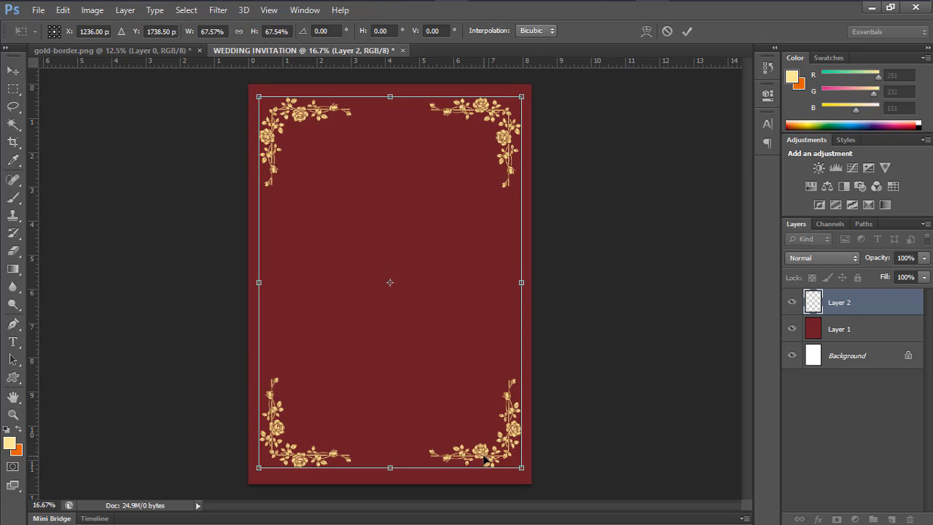
key("Left")
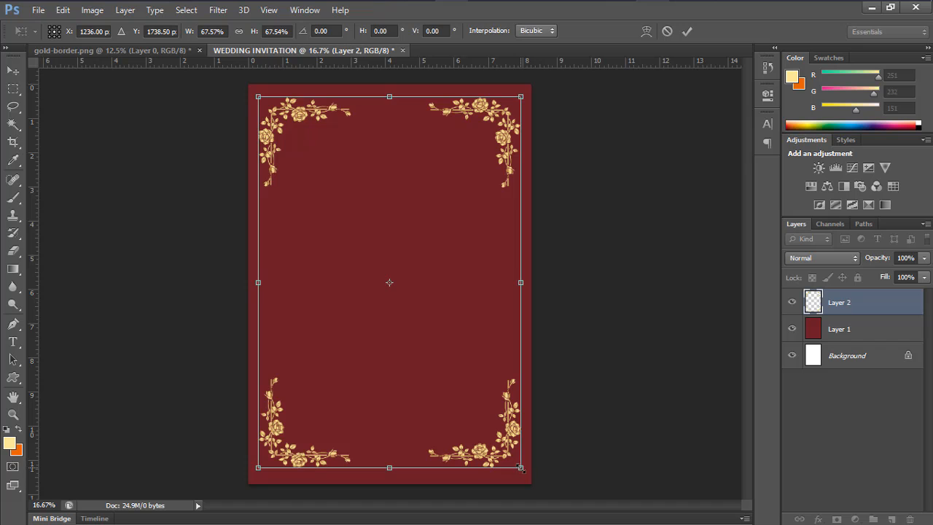
left_click_drag(519, 467, 526, 479)
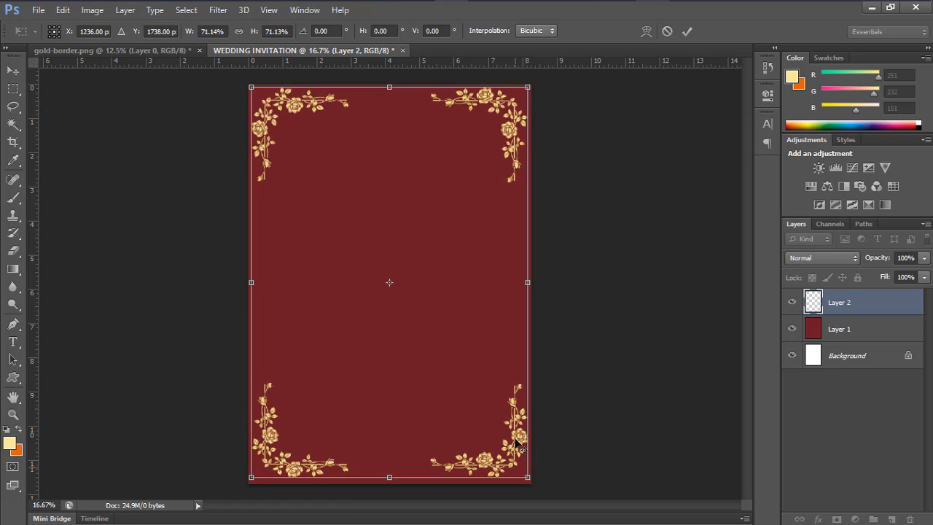
key("Down")
key("Down")
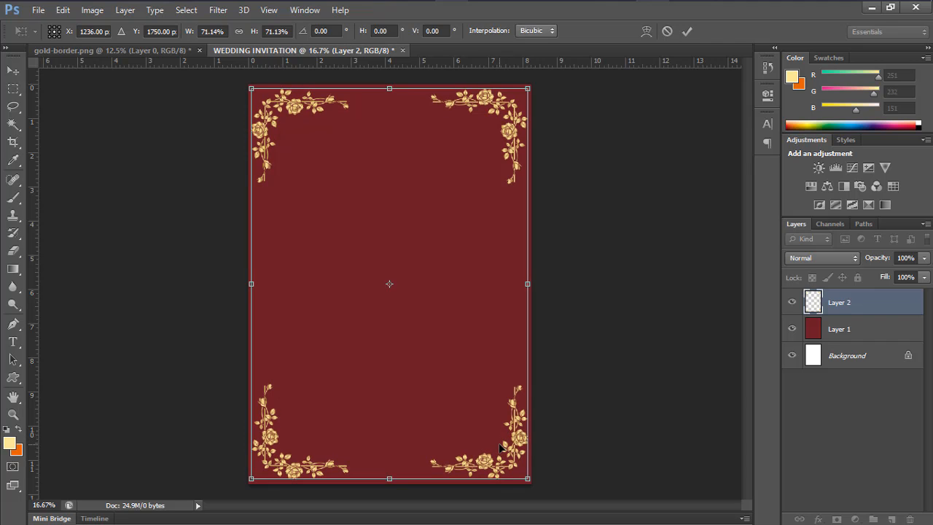
key("Down")
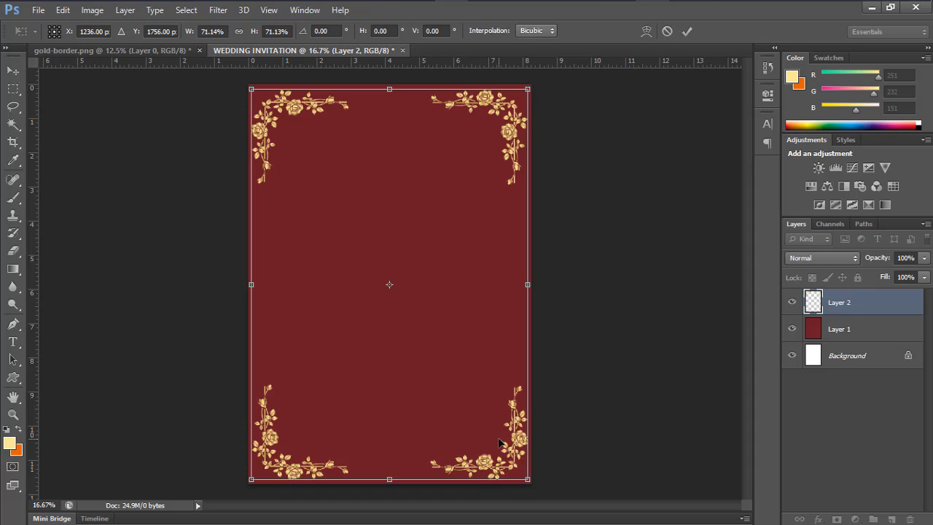
left_click(687, 30)
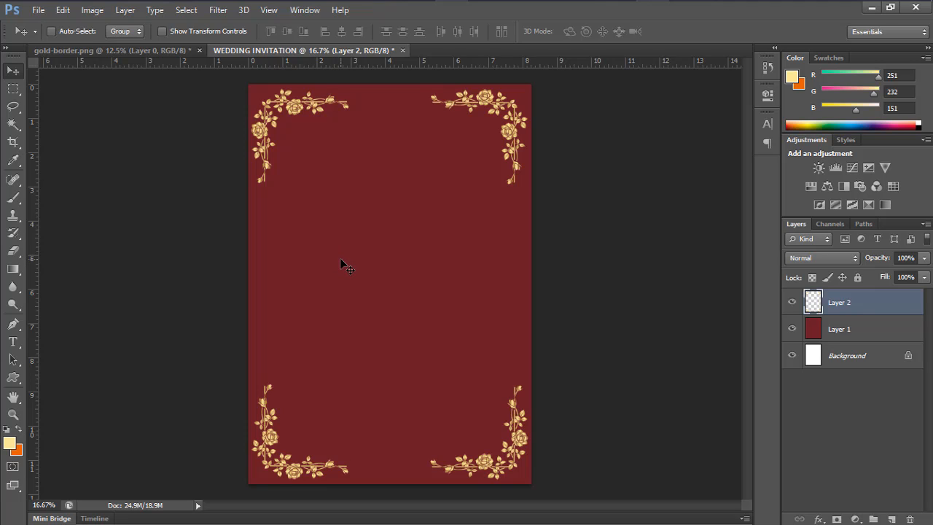
Zoom in on the top-left rose stem and marquee a thin vertical strip running down from it
key("ctrl+plus")
key("ctrl+plus")
key("ctrl+plus")
key("ctrl+plus")
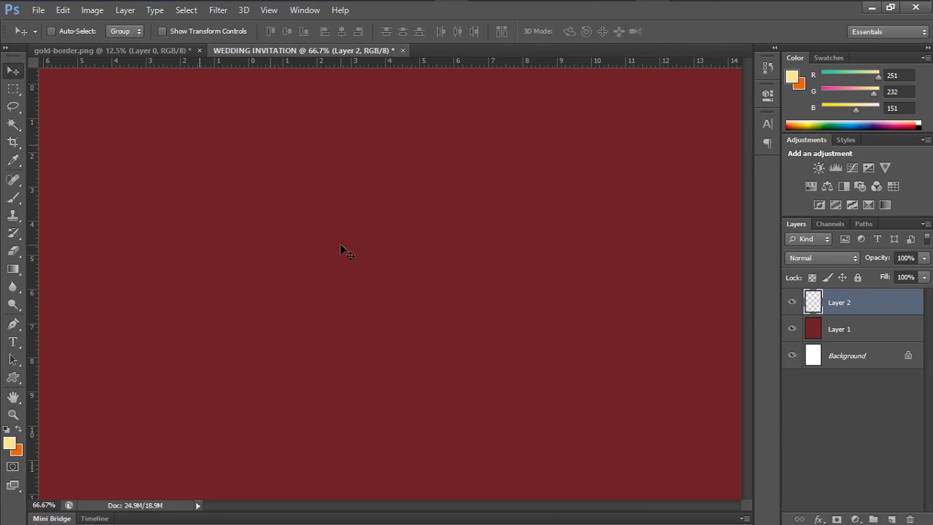
left_click_drag(415, 505, 311, 505)
scroll(419, 423, "up", 5)
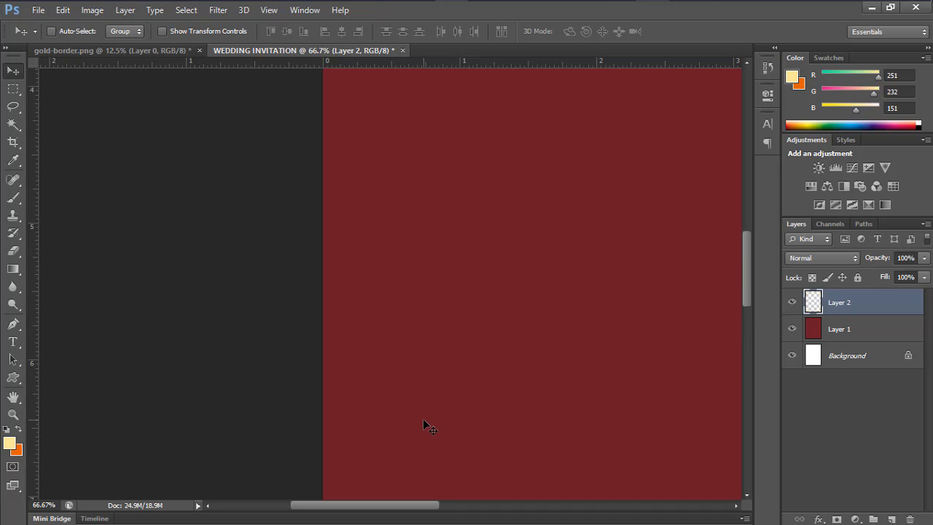
scroll(446, 417, "up", 6)
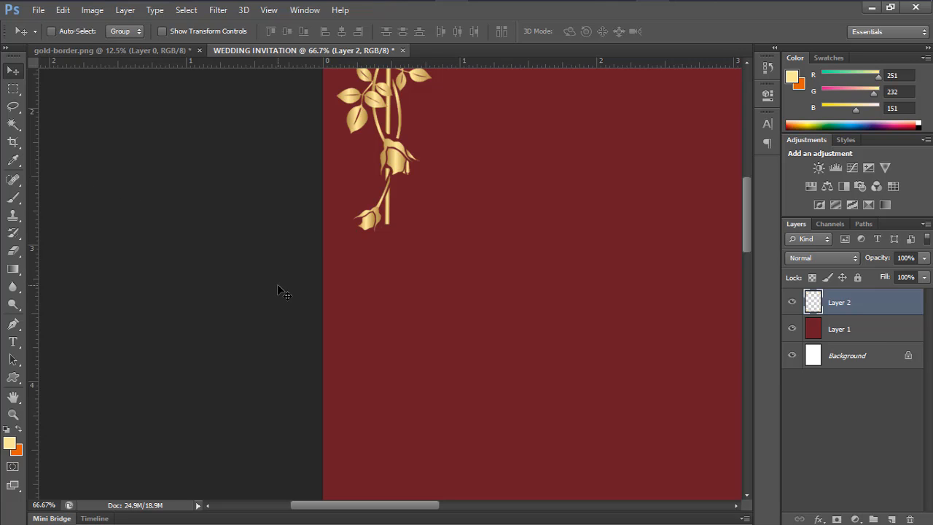
key("ctrl+plus")
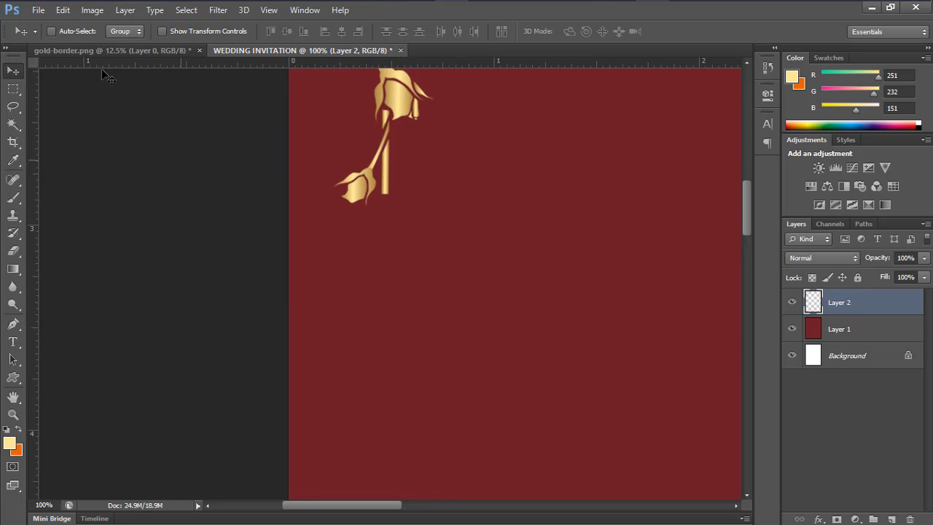
left_click(13, 89)
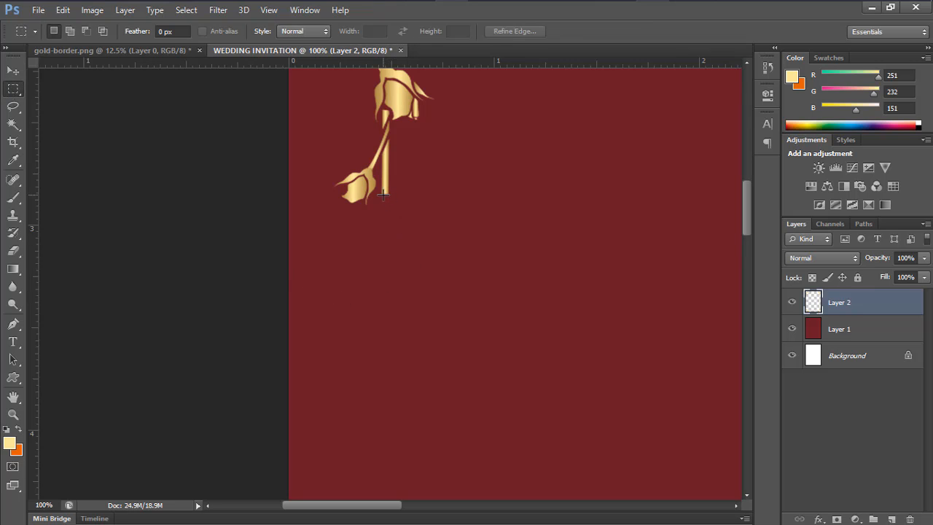
left_click_drag(384, 194, 388, 410)
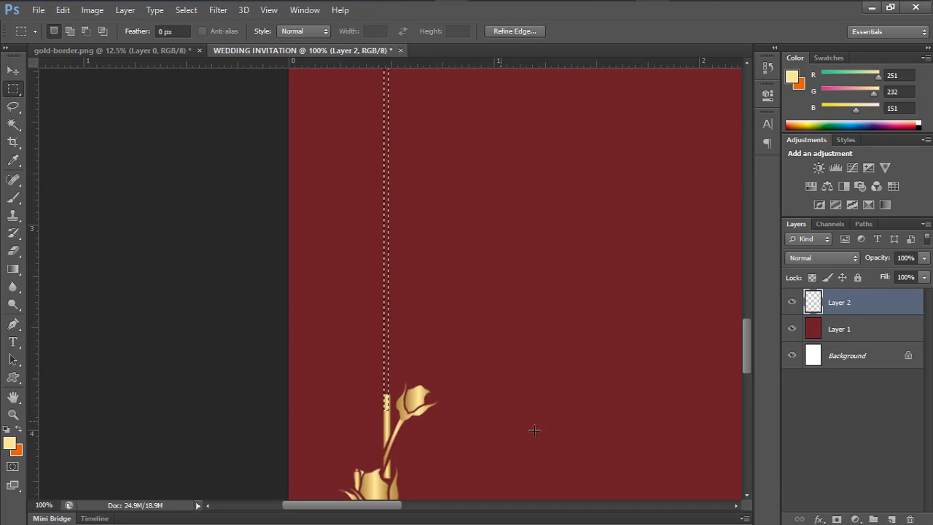
Fill the strip on new Layer 3 with gold C5A65E sampled from a rose, then deselect
left_click(891, 519)
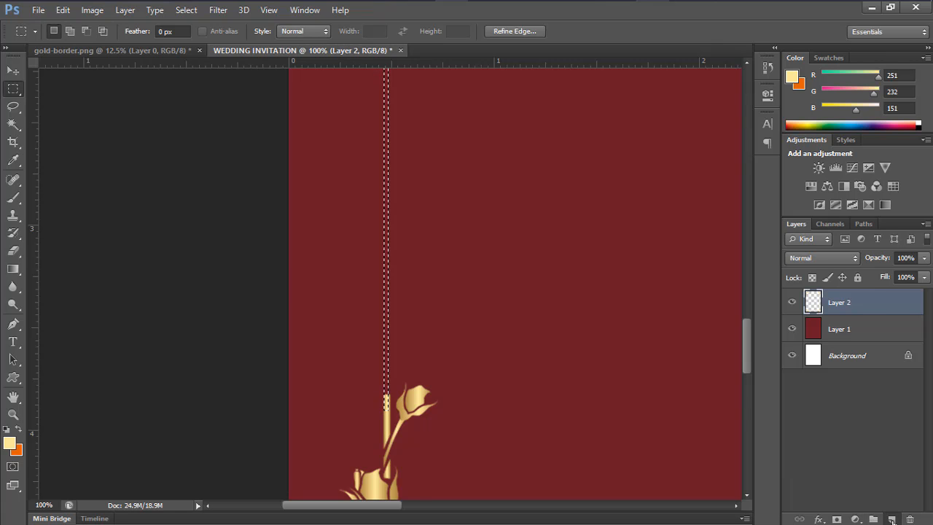
right_click(387, 290)
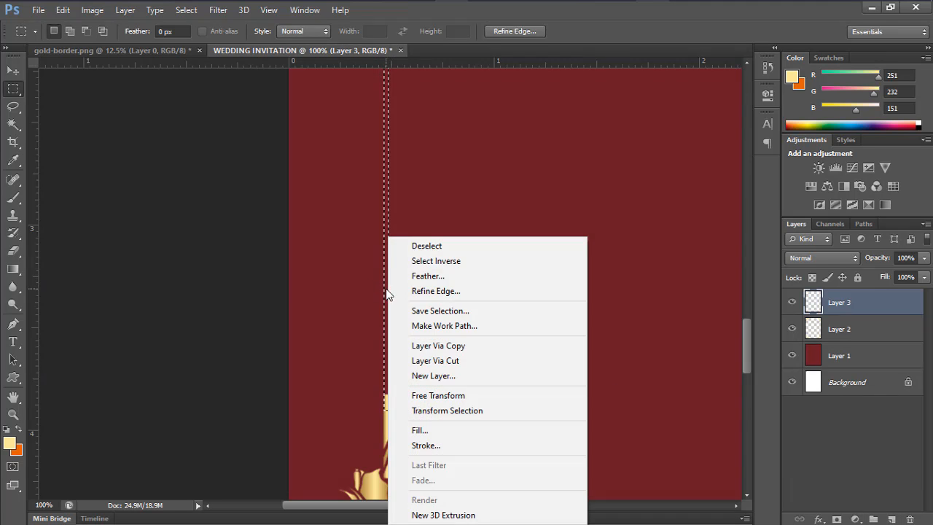
left_click(447, 431)
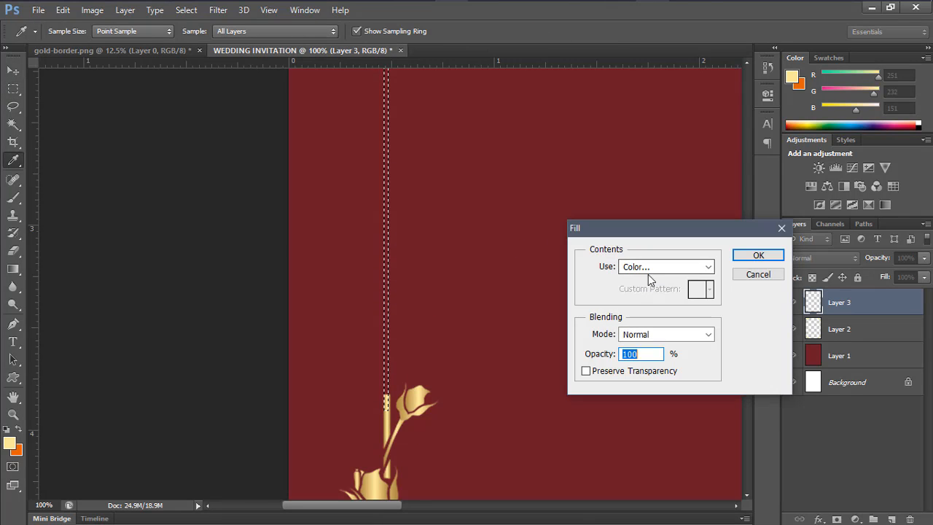
left_click(648, 274)
left_click(634, 303)
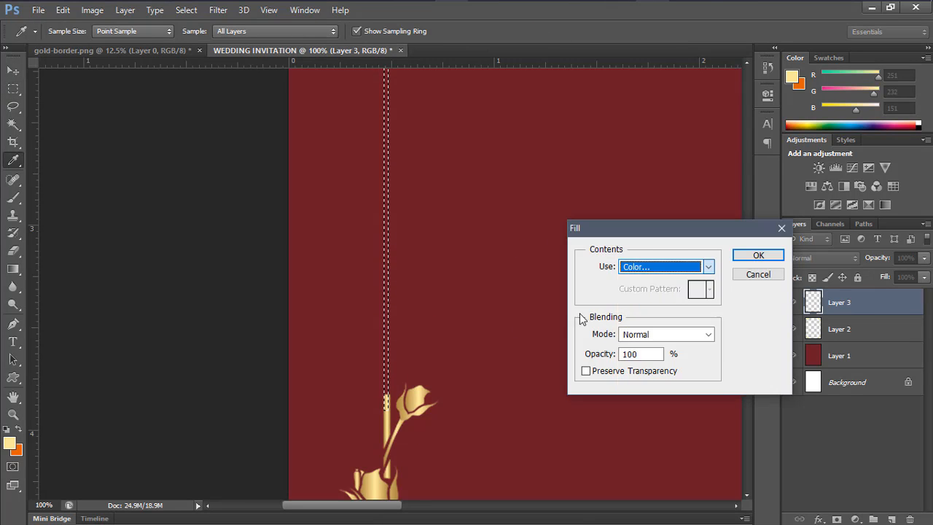
left_click(414, 394)
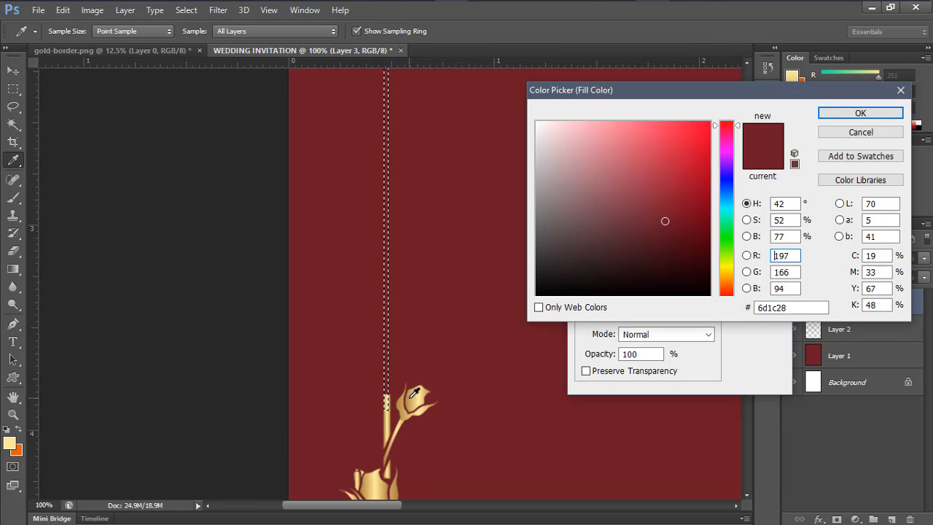
left_click(844, 118)
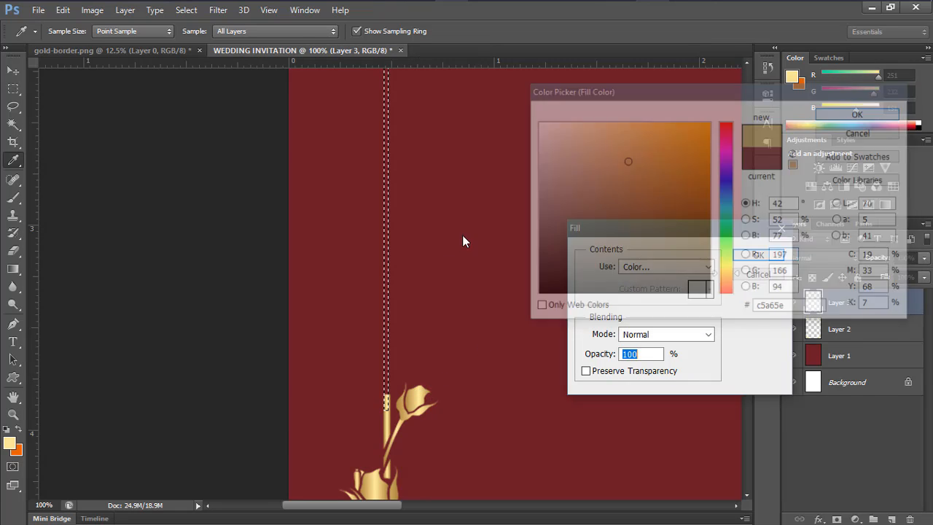
left_click(758, 255)
key("m")
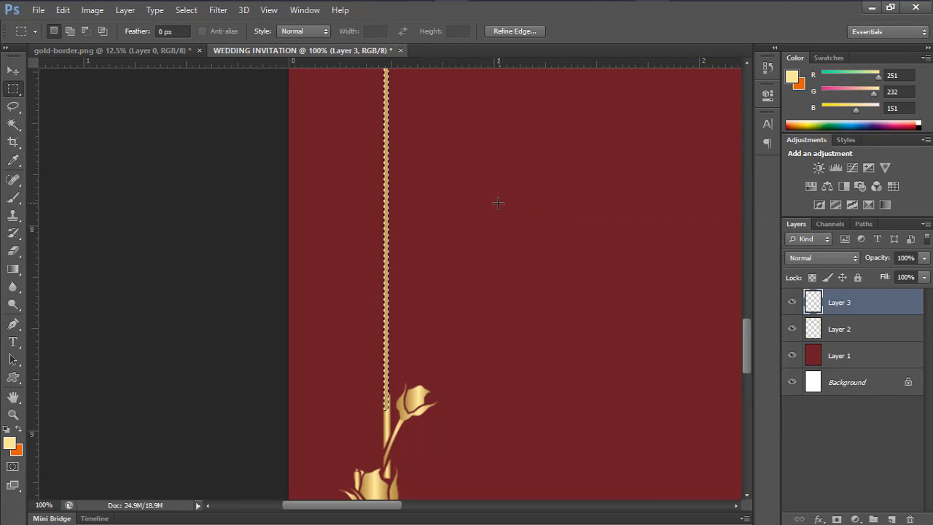
key("ctrl+d")
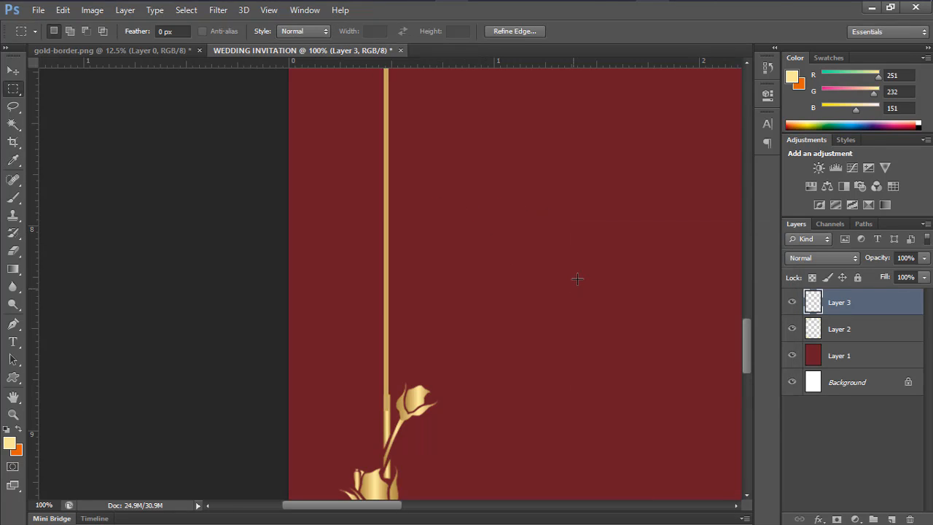
key("ctrl+minus")
key("ctrl+minus")
key("ctrl+minus")
key("ctrl+minus")
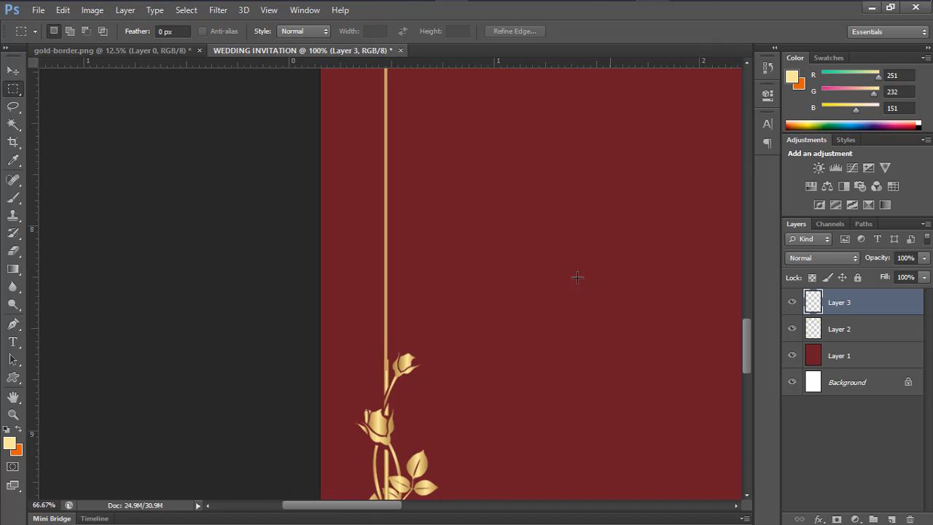
Duplicate the gold line and move the copy to the right edge between the right corner roses
key("ctrl+minus")
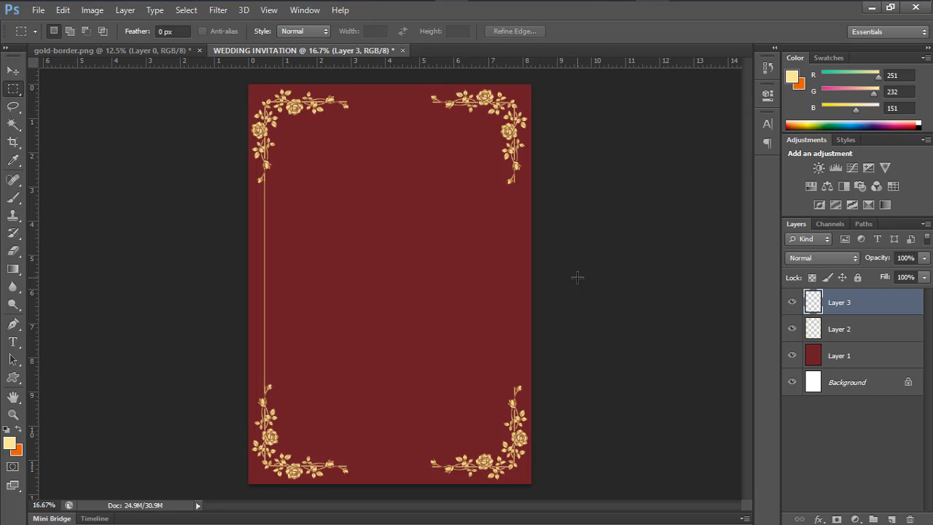
key("ctrl+j")
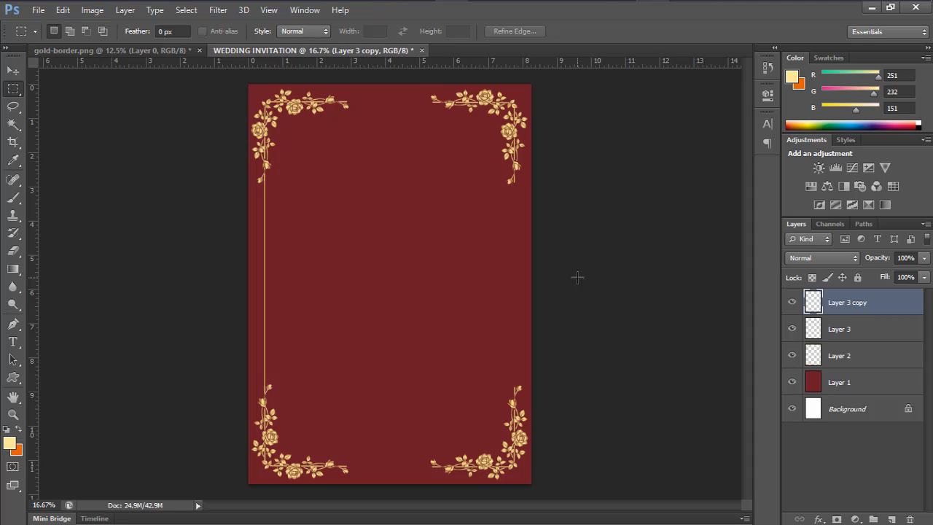
left_click(13, 70)
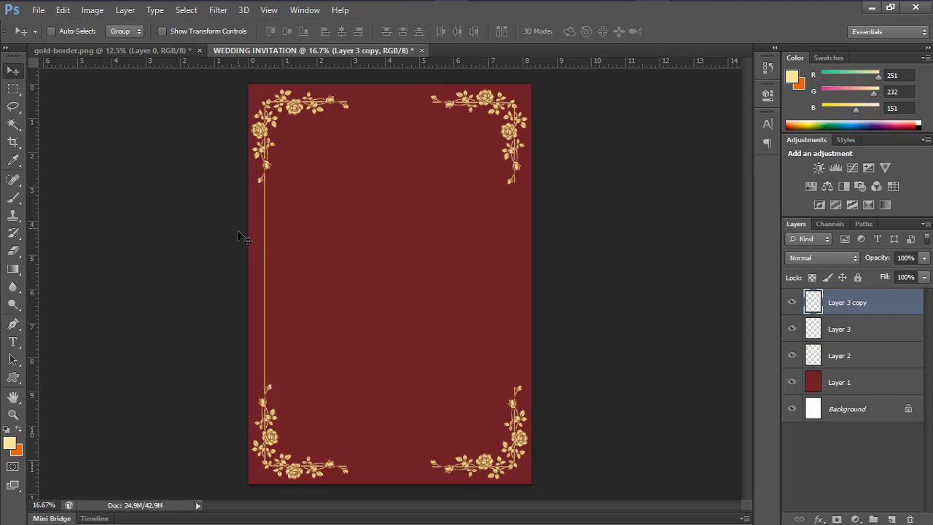
left_click_drag(269, 239, 518, 268)
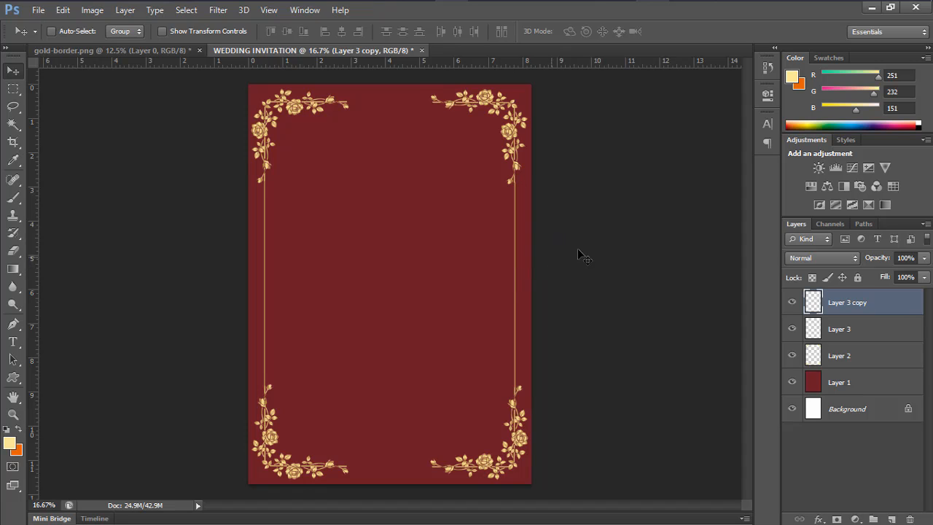
key("ctrl+plus")
key("ctrl+plus")
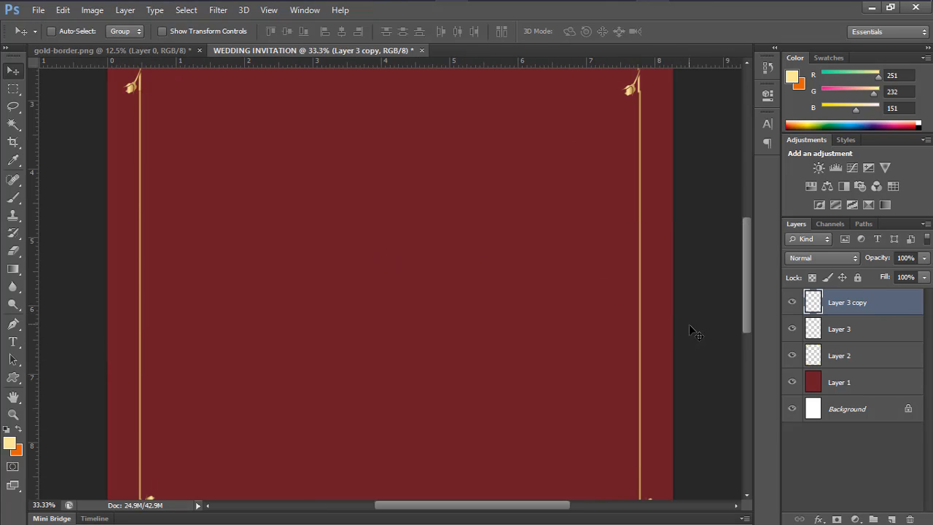
key("Left")
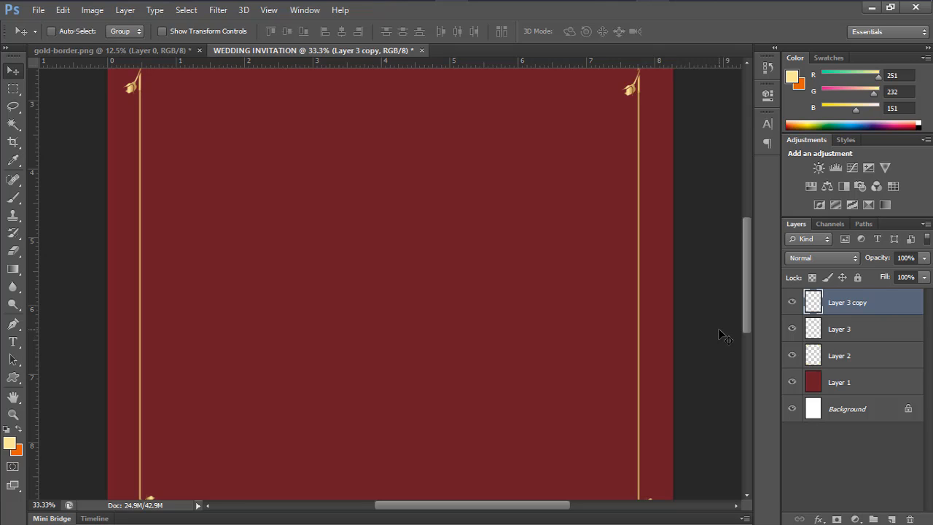
scroll(691, 347, "down", 1)
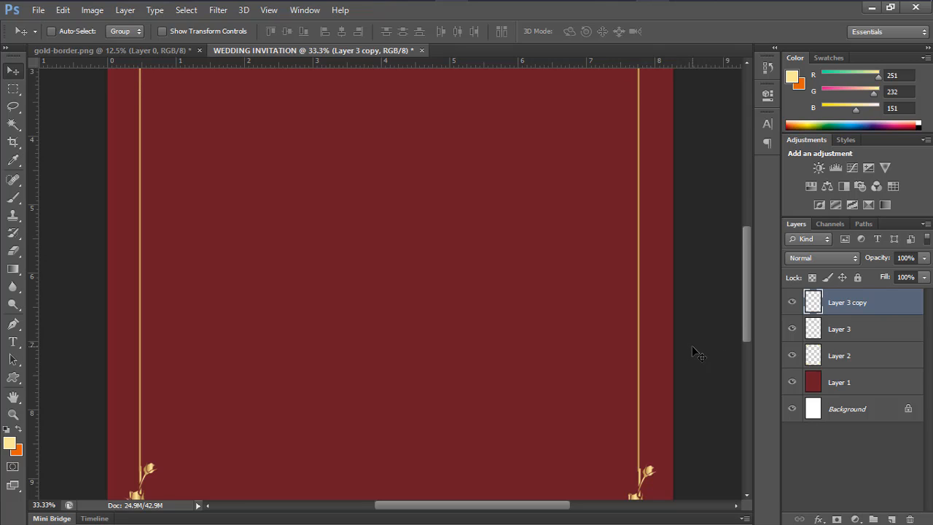
scroll(481, 386, "up", 3)
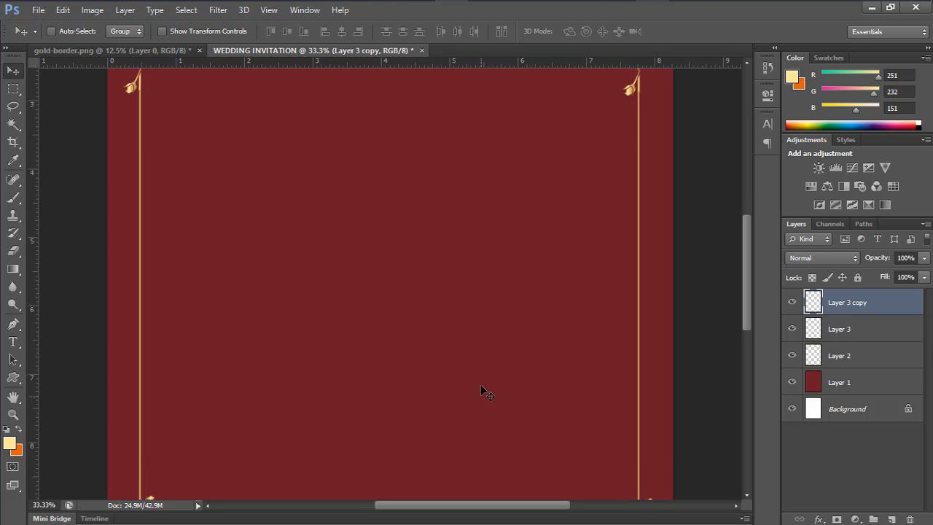
key("ctrl+minus")
key("ctrl+minus")
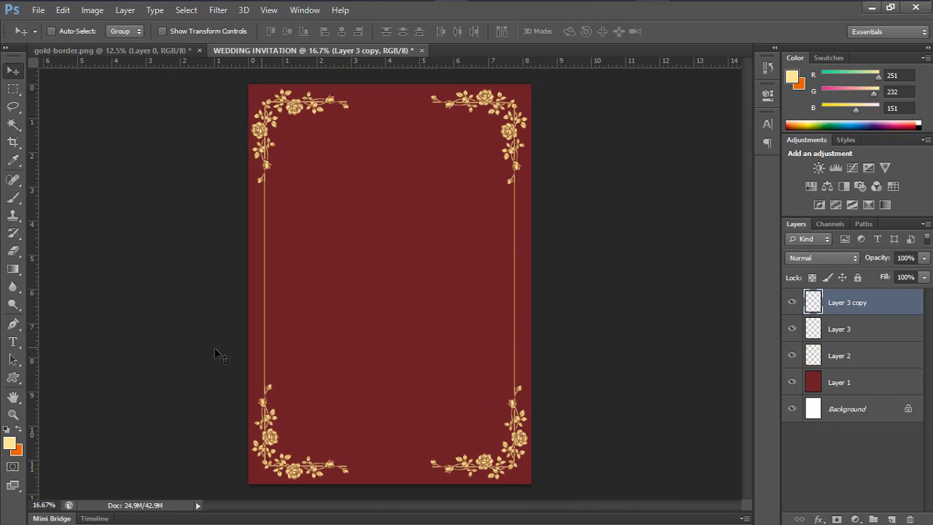
Zoom to 100% on the top border and marquee a thin band between the top ornaments
left_click(14, 88)
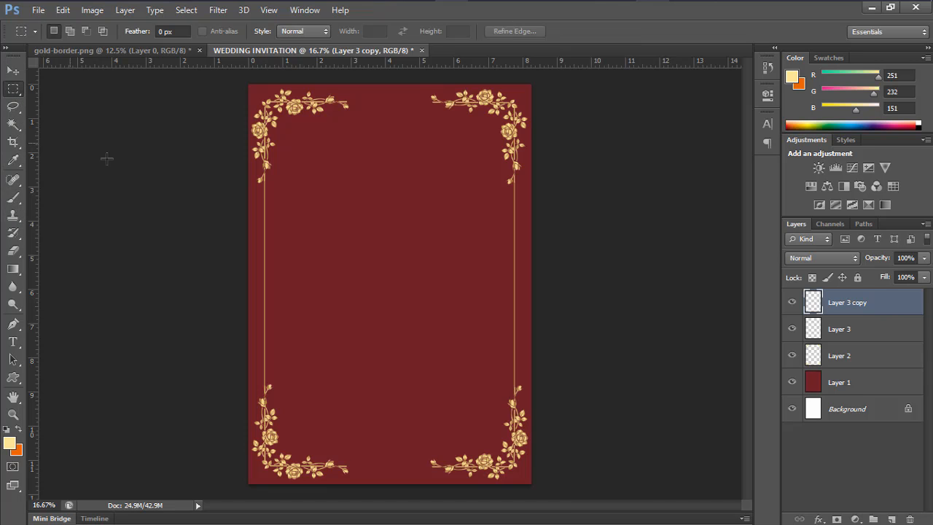
key("ctrl+plus")
key("ctrl+plus")
key("ctrl+plus")
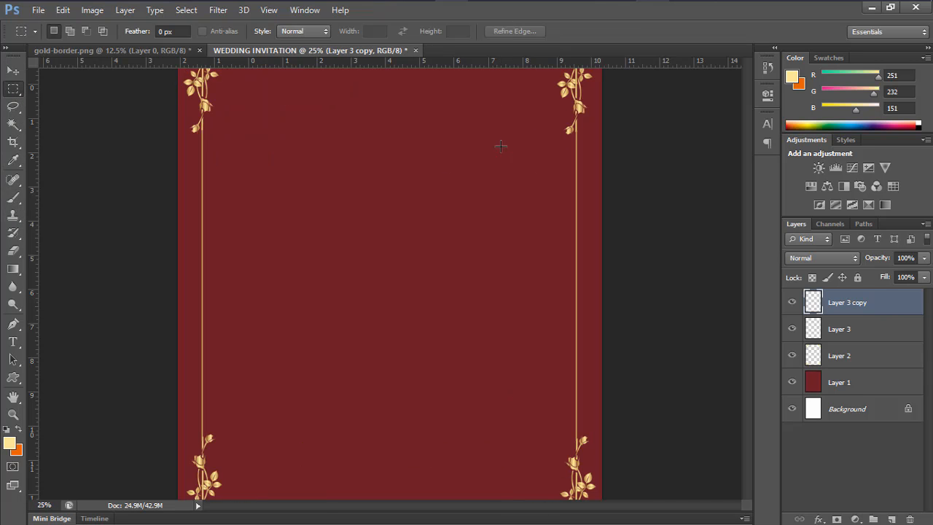
scroll(423, 237, "up", 10)
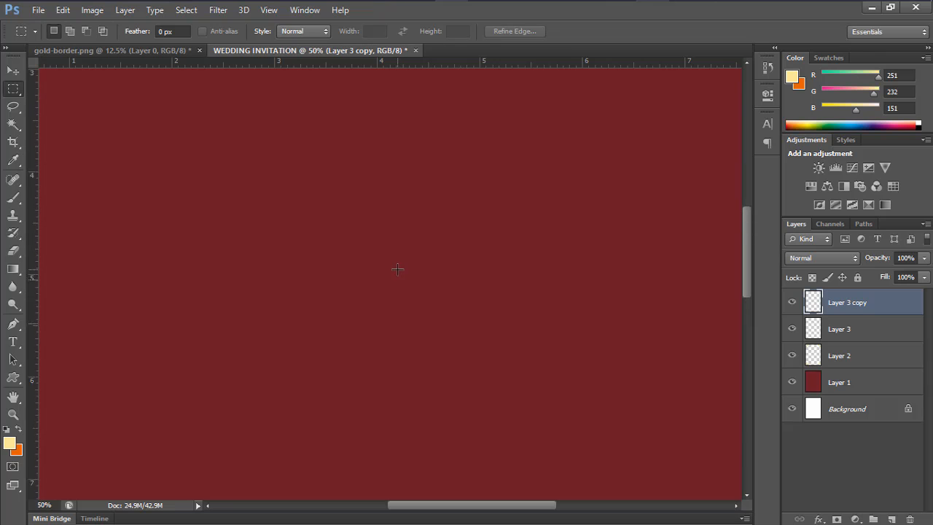
scroll(382, 250, "up", 3)
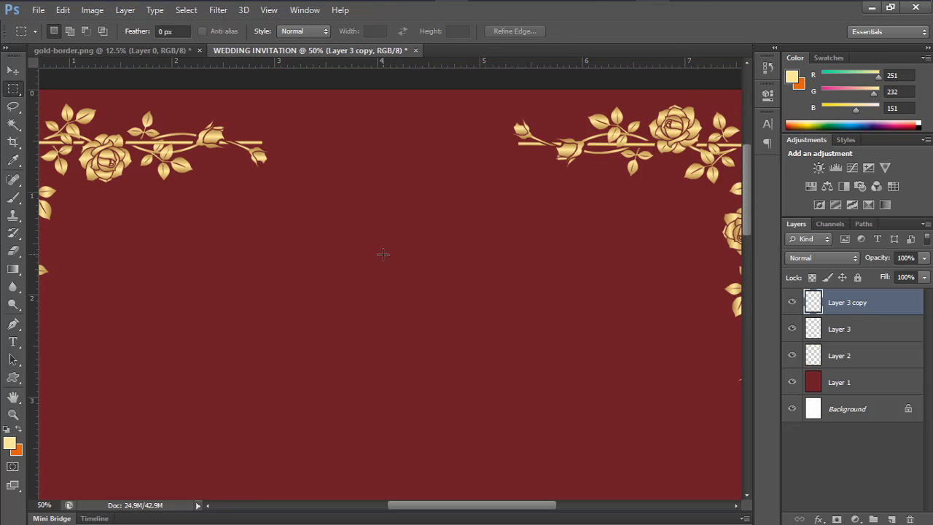
scroll(276, 201, "up", 2)
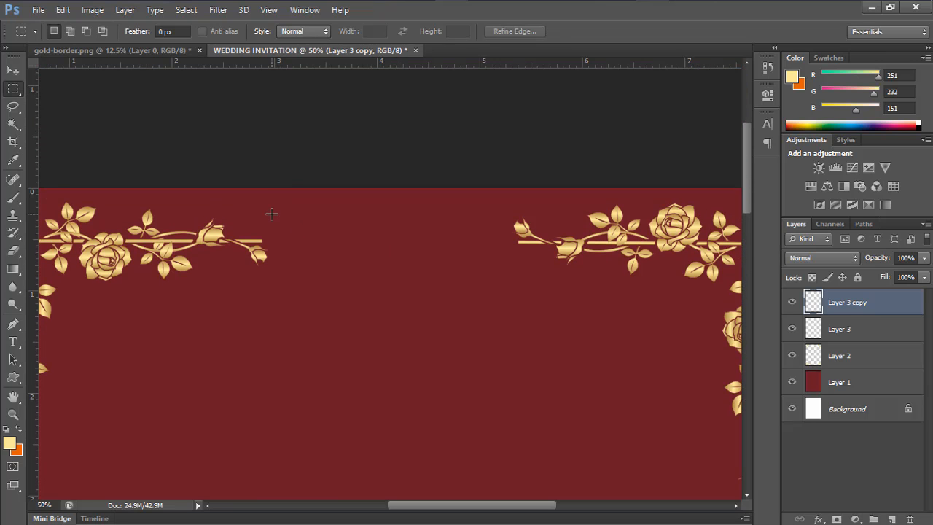
key("ctrl+plus")
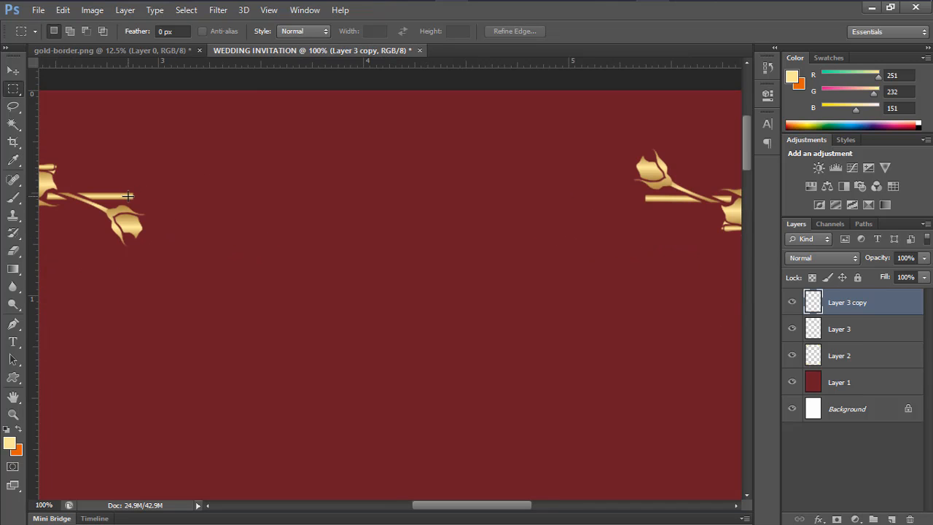
left_click_drag(303, 213, 669, 196)
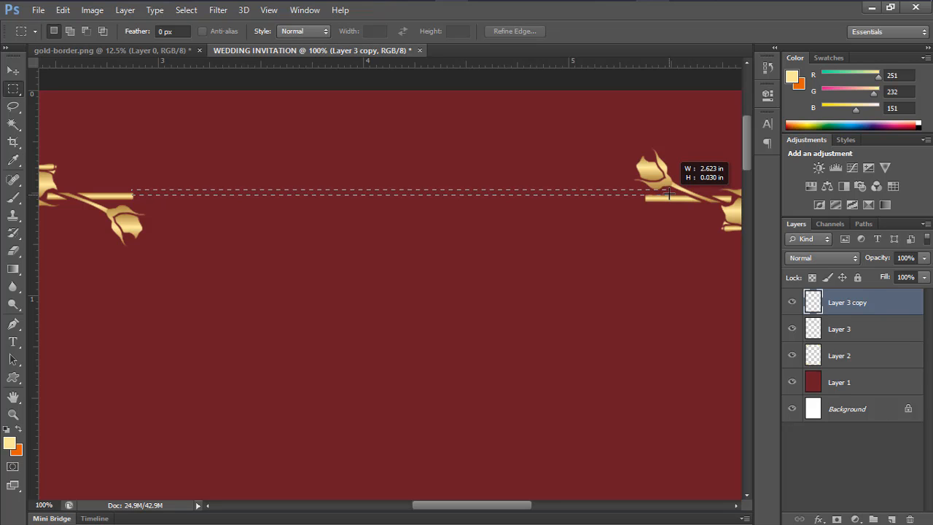
left_click_drag(669, 196, 668, 192)
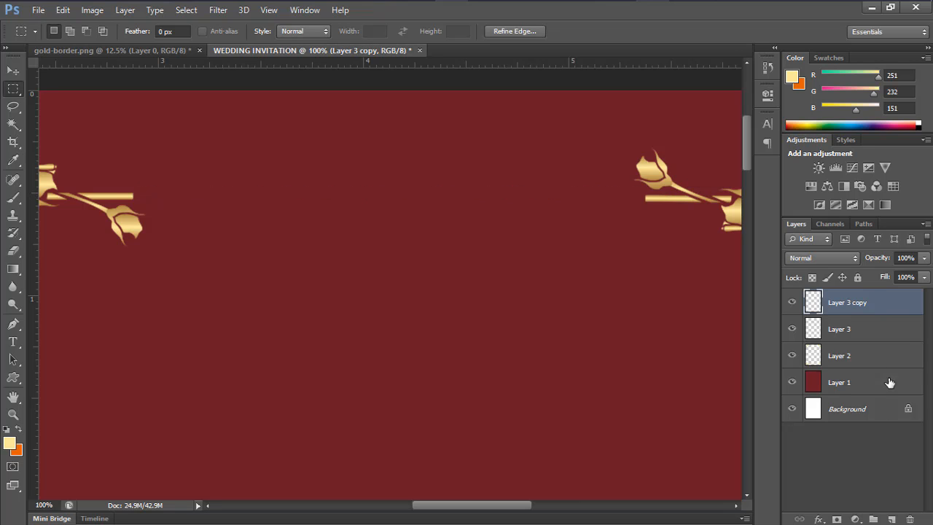
Fill the band on new Layer 4 with gold C5A65E and deselect
left_click(891, 518)
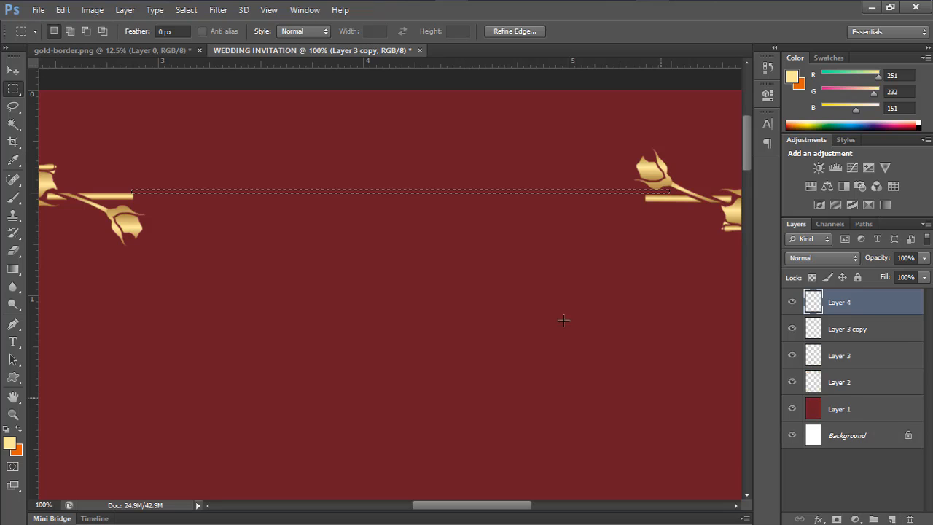
right_click(479, 191)
left_click(530, 384)
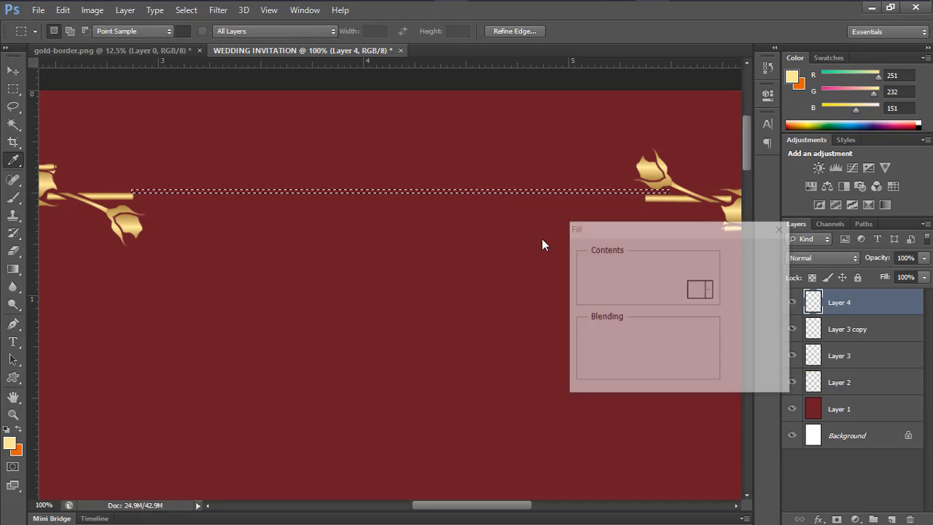
left_click(671, 267)
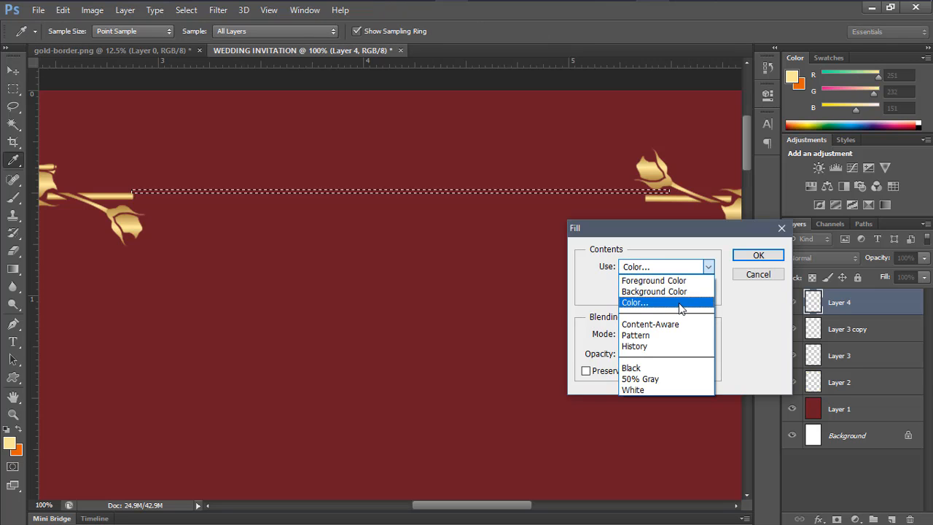
left_click(682, 302)
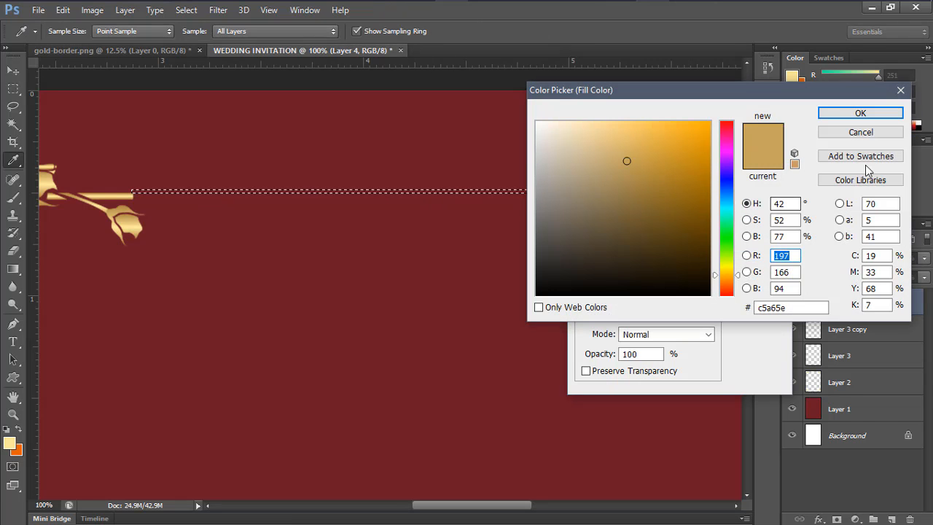
left_click(862, 114)
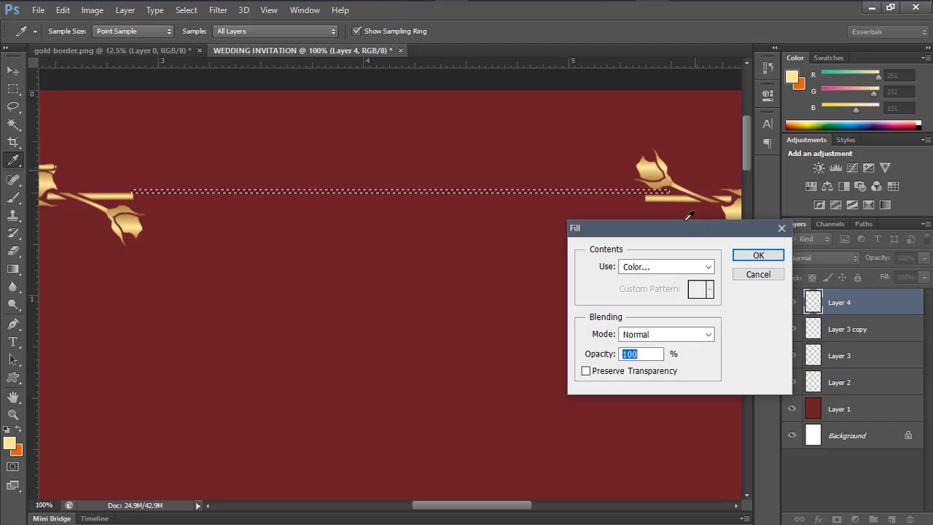
left_click(758, 255)
key("m")
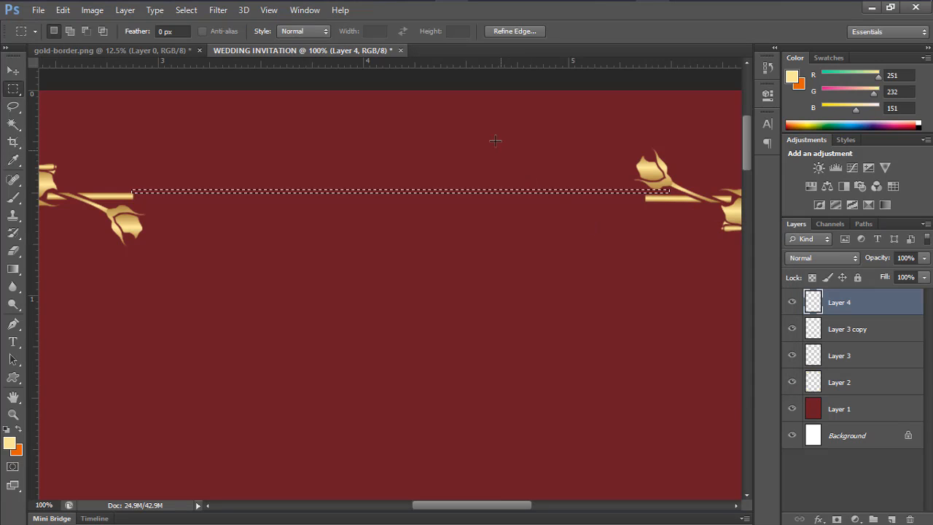
key("ctrl+d")
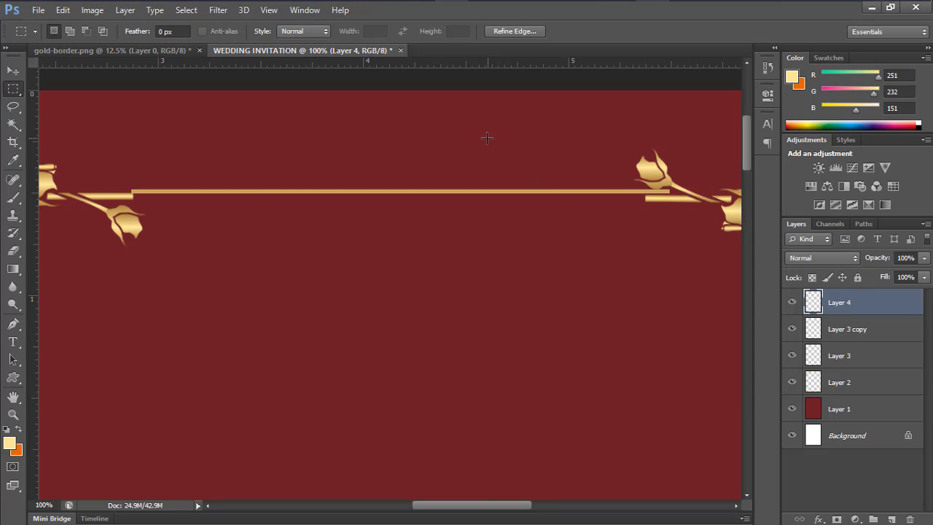
Nudge the top gold line vertically to align it with the upper rose corners
left_click(13, 71)
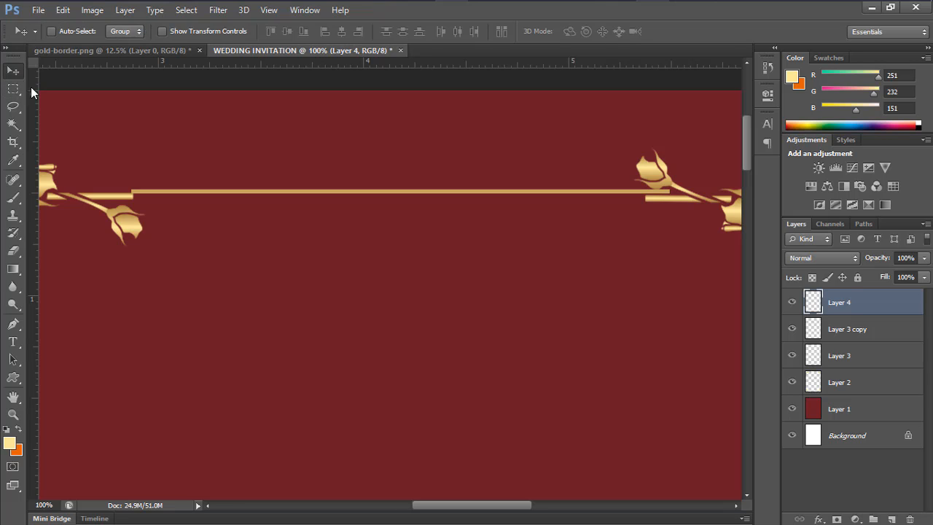
key("Down")
key("Down")
key("Down")
key("Down")
key("Down")
key("Down")
key("Down")
key("Down")
key("Down")
key("Down")
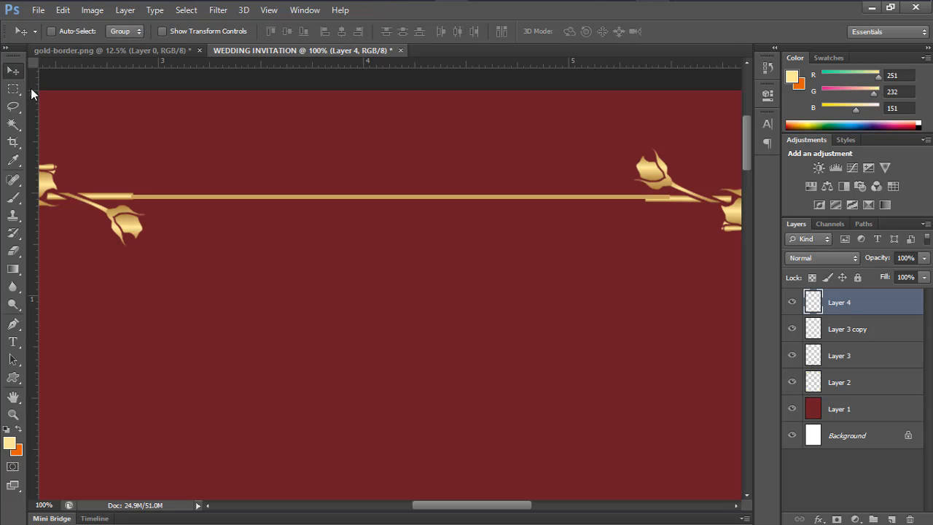
key("Down")
key("Down")
key("Up")
key("Up")
key("Up")
key("Up")
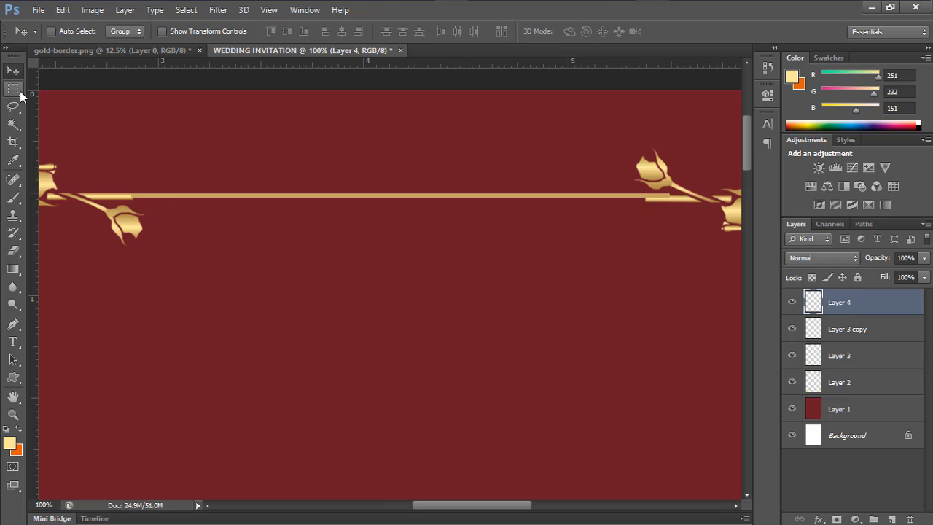
left_click(13, 89)
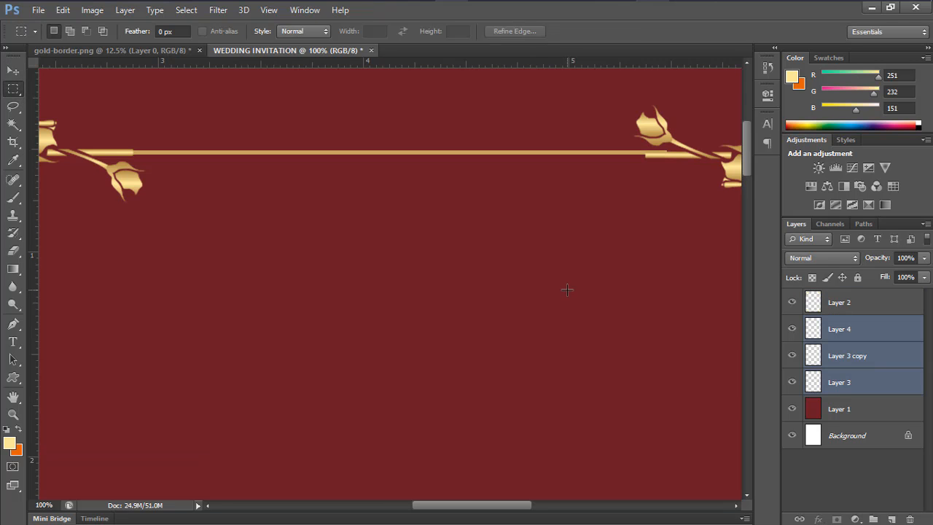
Duplicate Layer 4 and move the copy down to the bottom border, joining the lower roses
key("ctrl+minus")
key("ctrl+minus")
key("ctrl+minus")
key("ctrl+minus")
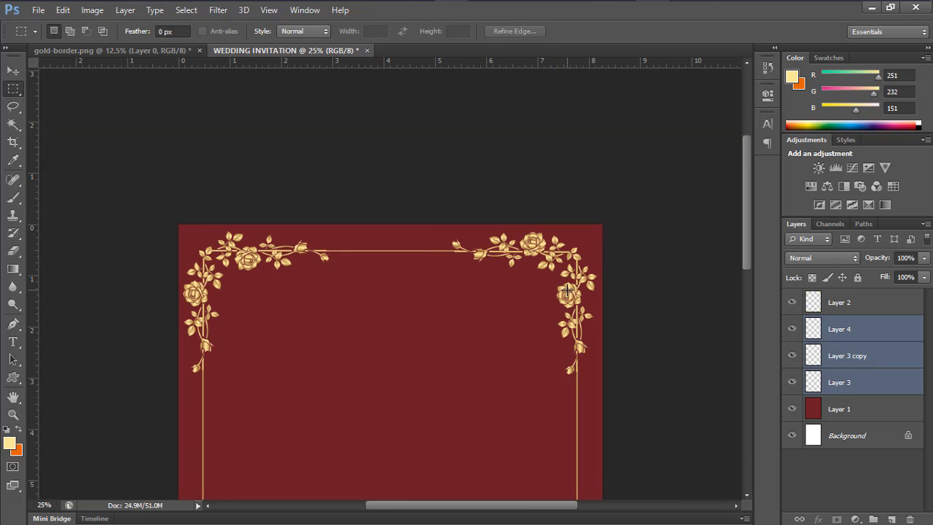
key("ctrl+minus")
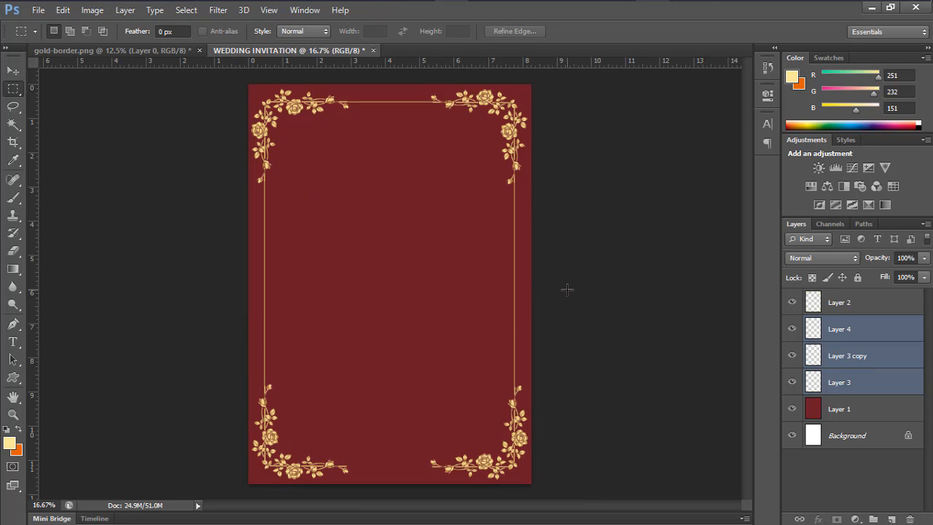
key("ctrl+j")
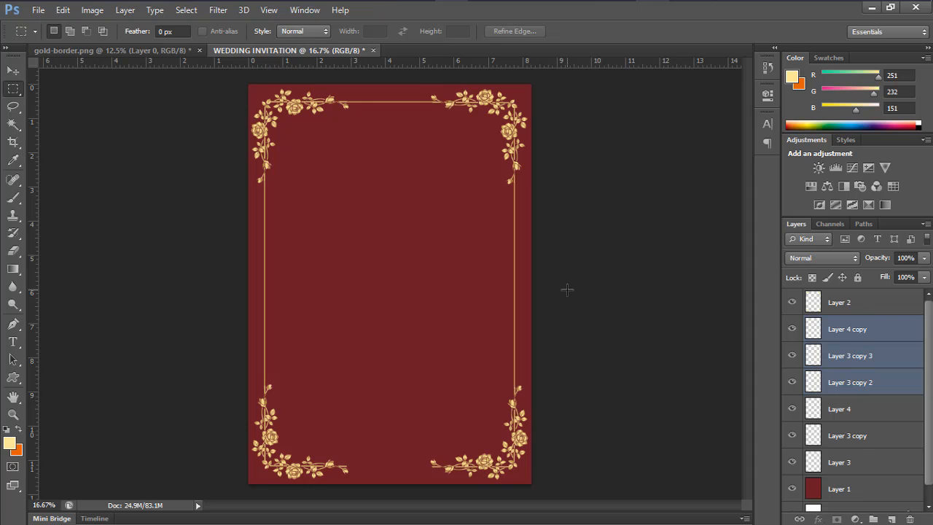
key("ctrl+z")
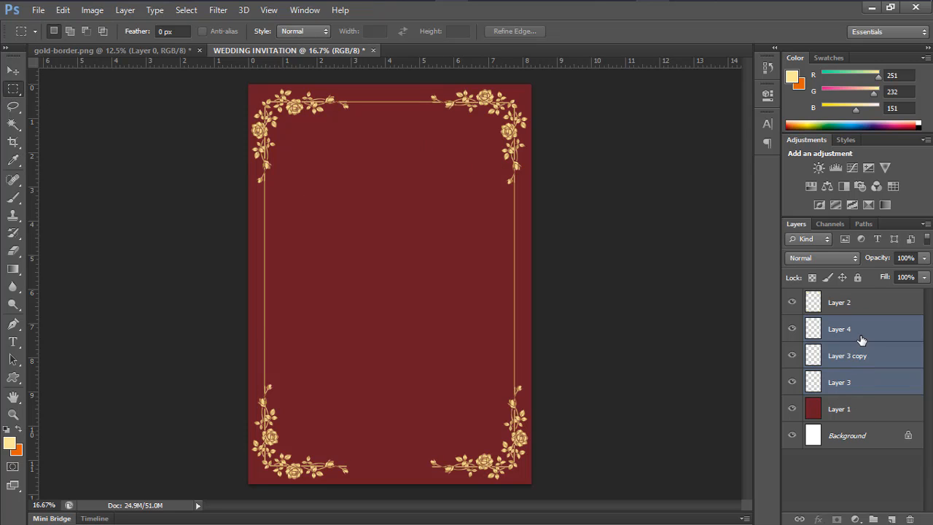
left_click(854, 331)
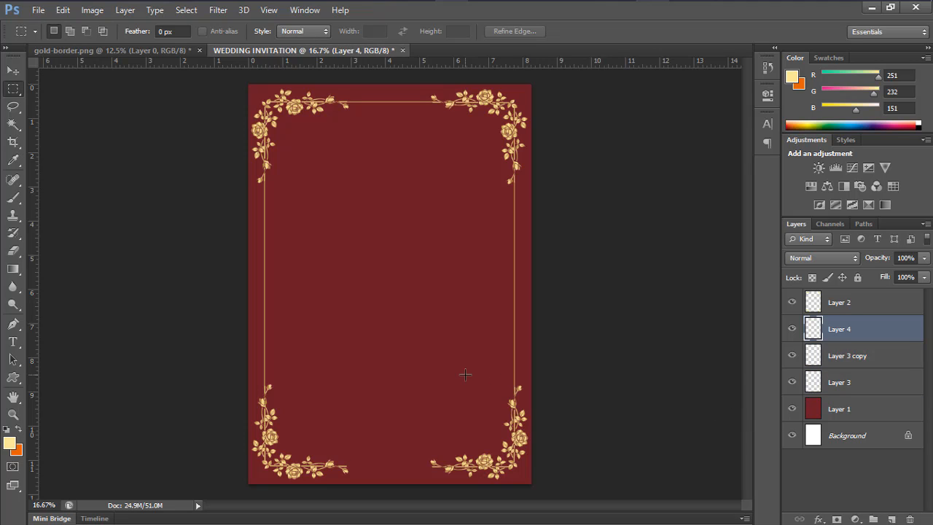
key("ctrl+j")
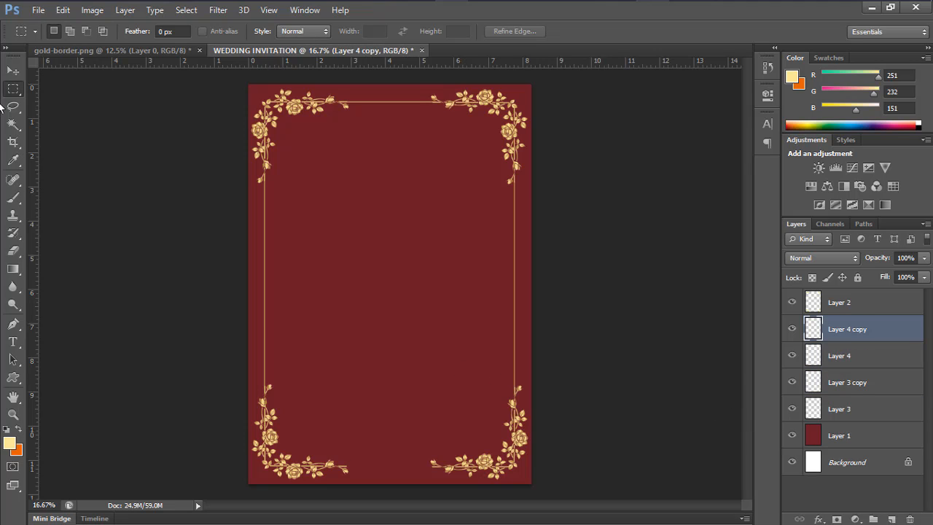
left_click(13, 71)
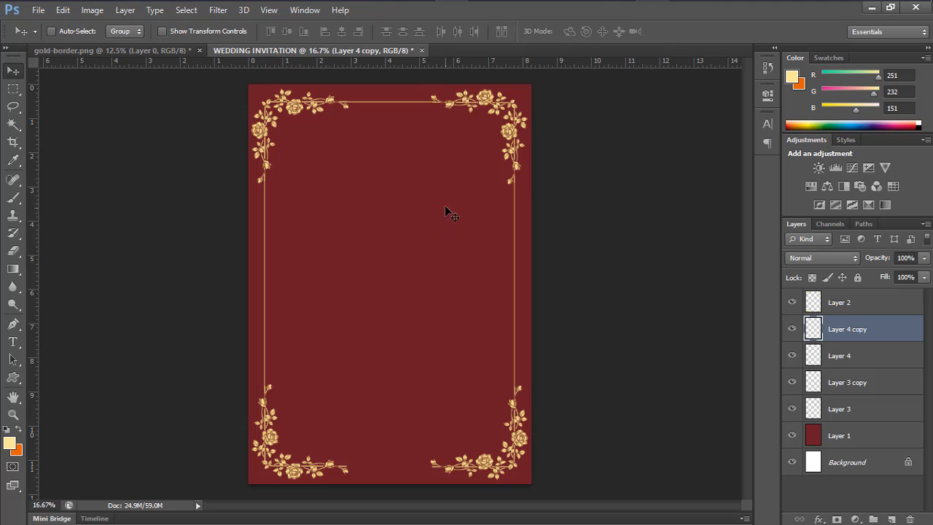
left_click_drag(448, 211, 407, 432)
left_click_drag(411, 363, 392, 484)
In gold-border.png, reveal and select the gold circle frame layer
left_click(146, 51)
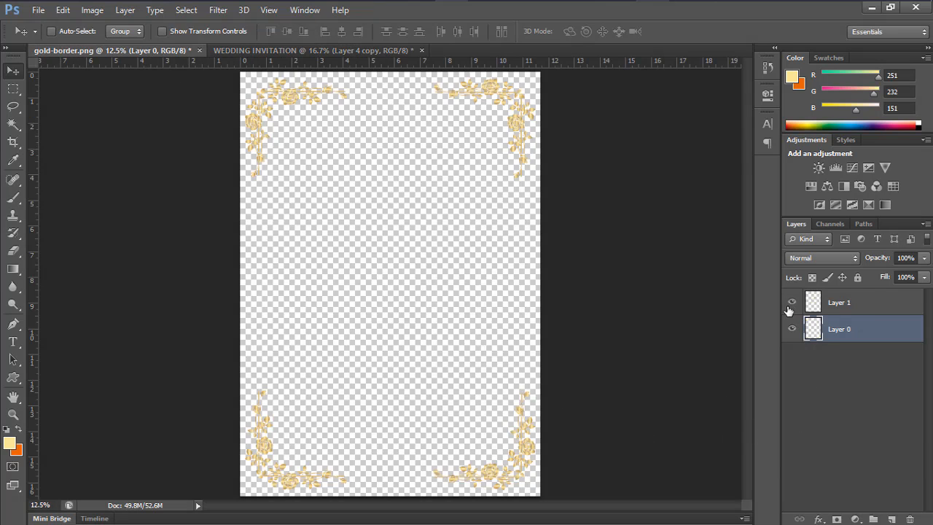
left_click(789, 306)
left_click_drag(444, 302, 434, 247)
left_click(849, 306)
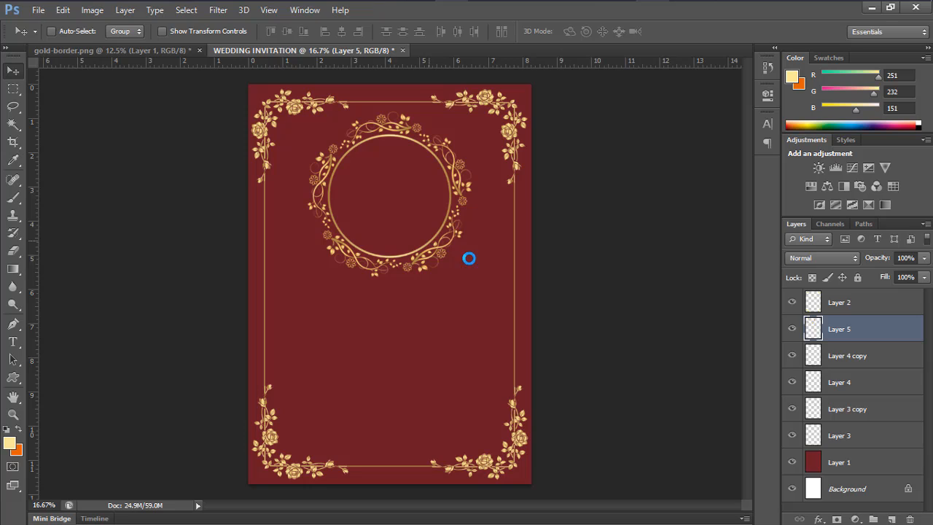
Scale the circle frame to about 38% and nudge it to the top centre
key("ctrl+t")
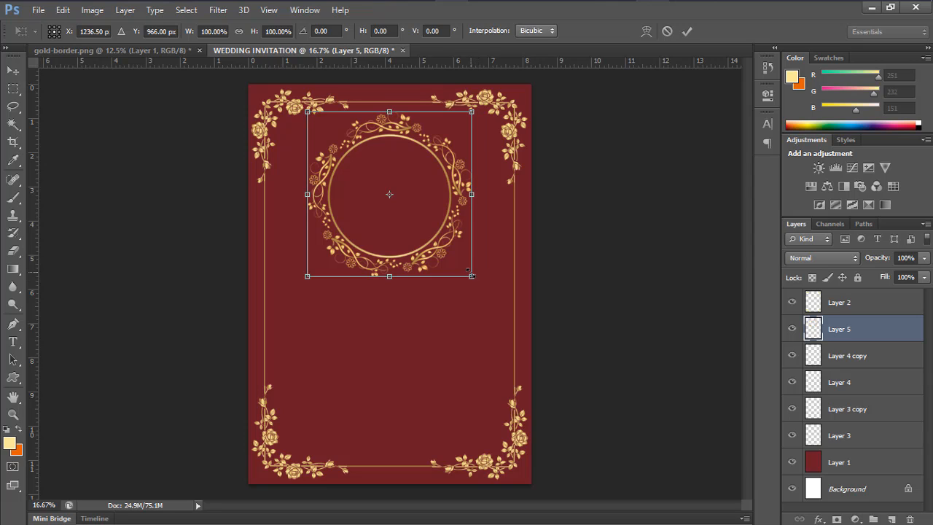
left_click_drag(472, 275, 392, 174)
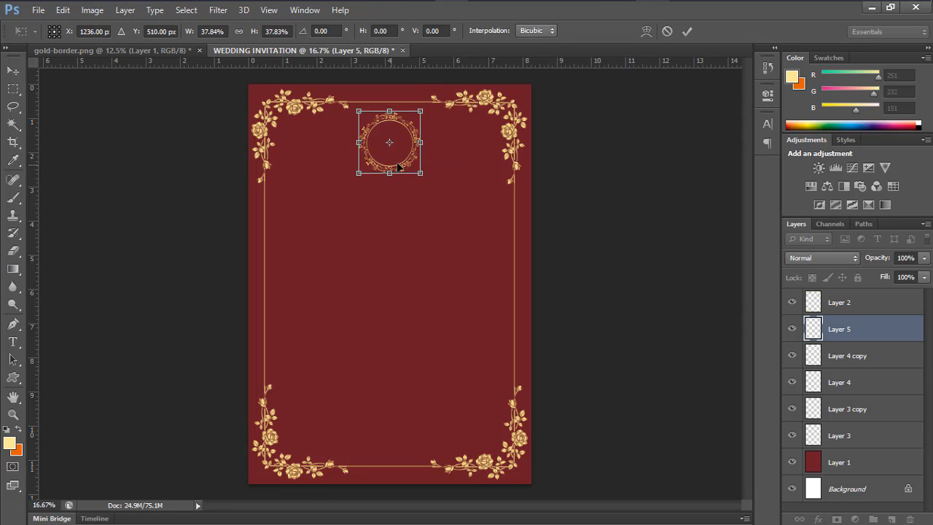
key("Right")
key("Right")
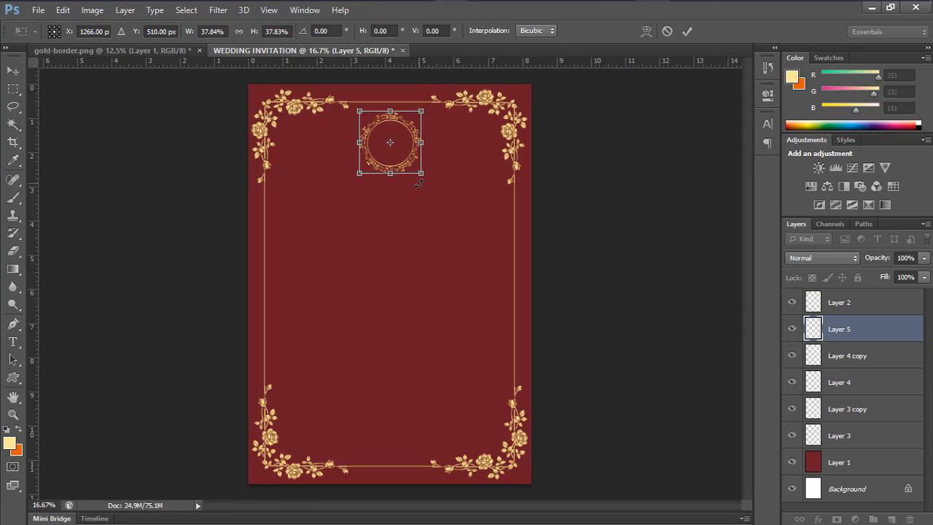
key("Right")
key("Right")
key("Right")
key("Right")
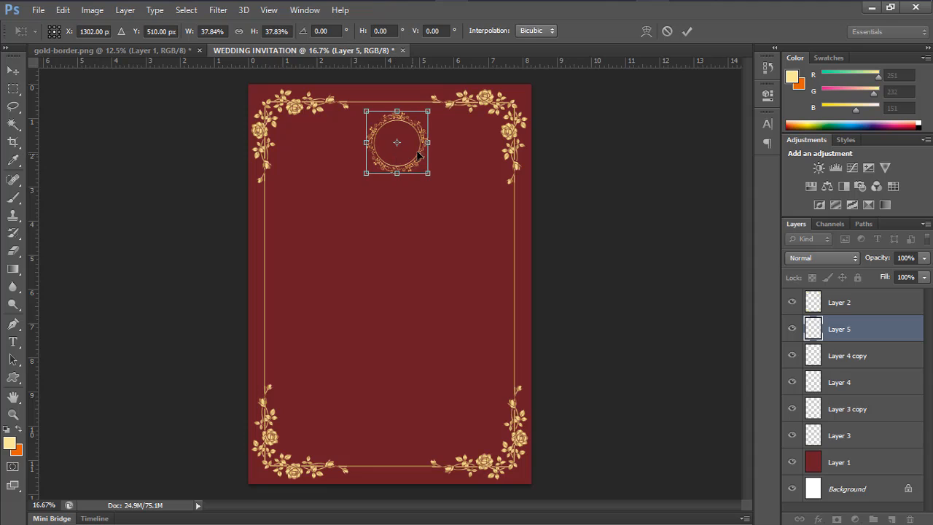
left_click(690, 29)
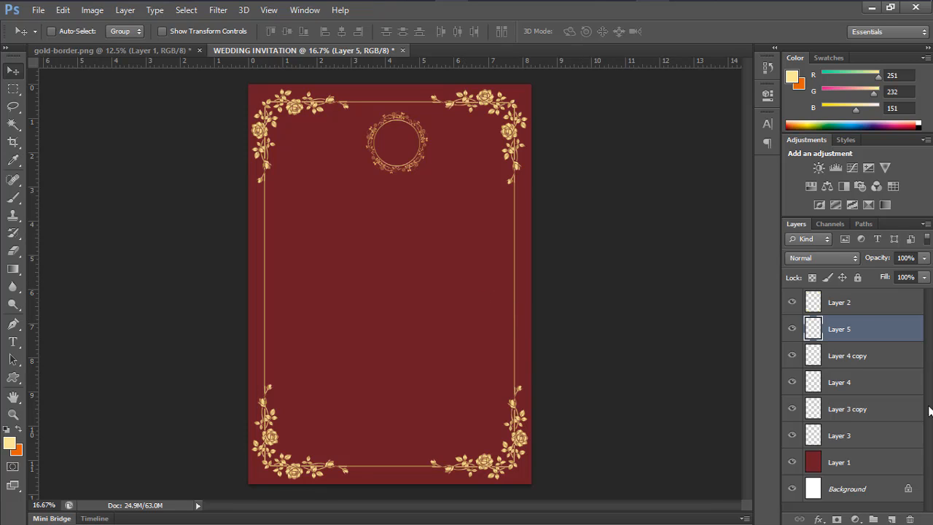
Group Layer 2 through Layer 3 and name the group 'bg design'
left_click(849, 308)
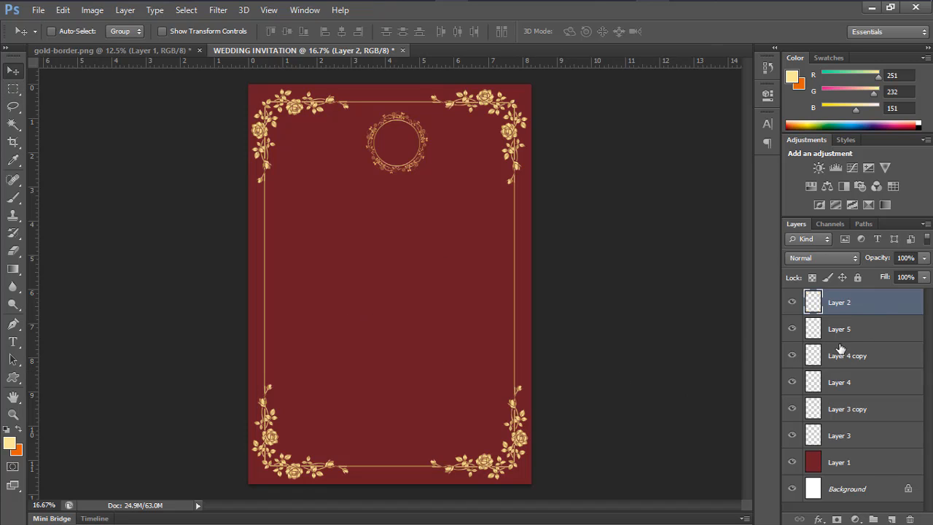
left_click(858, 438, "shift")
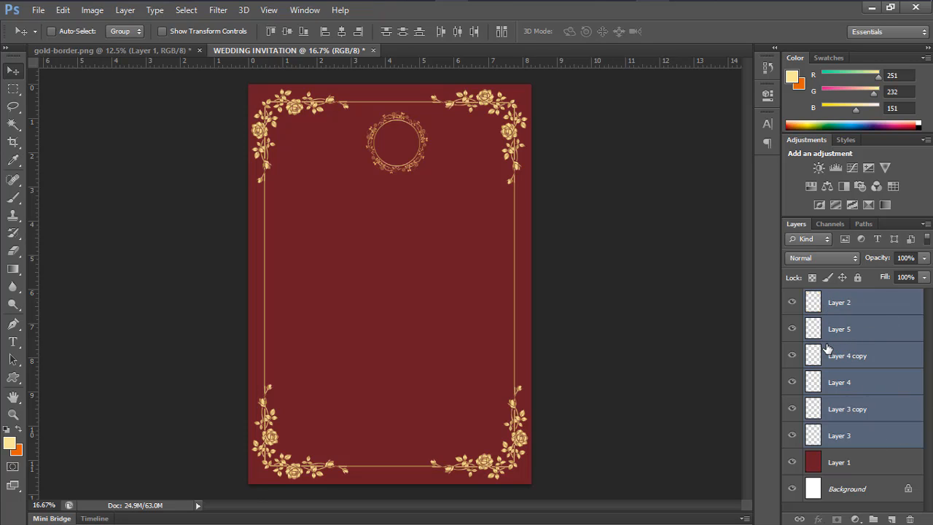
key("ctrl+g")
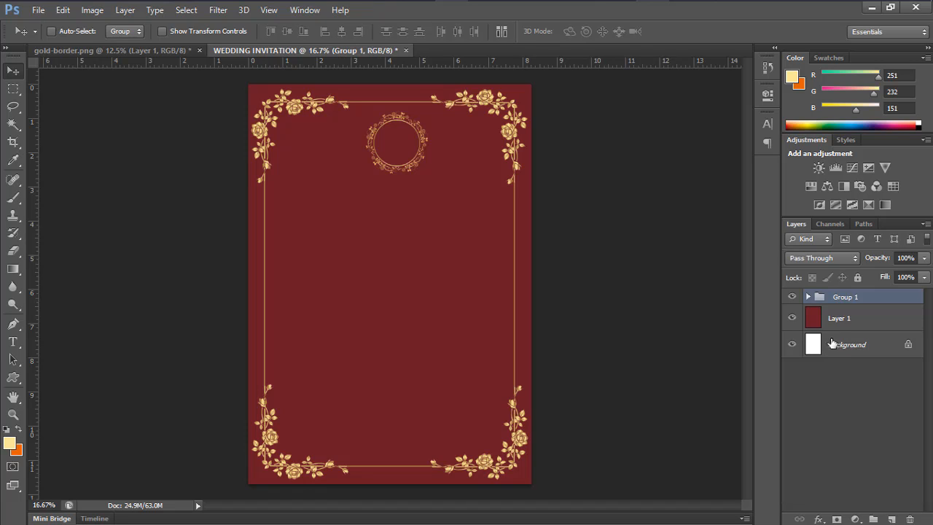
double_click(843, 298)
key("BackSpace")
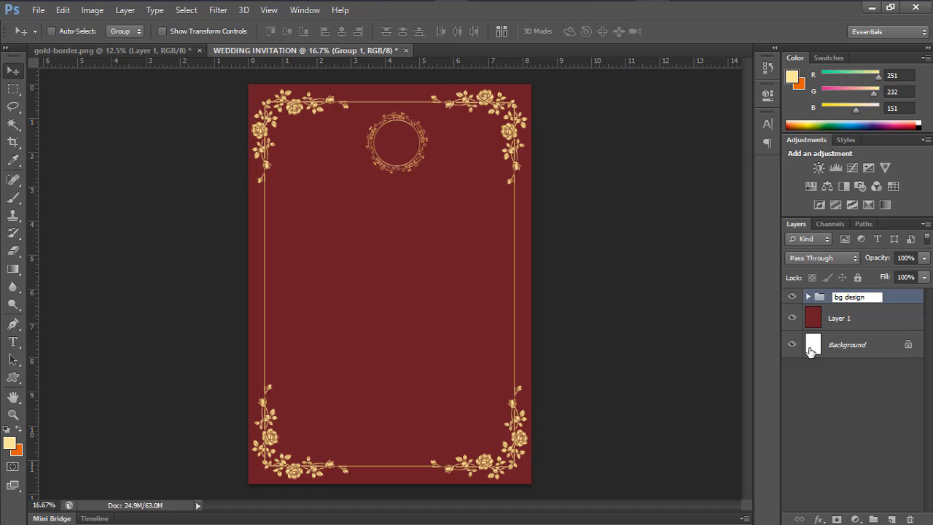
type("bg design")
key("Return")
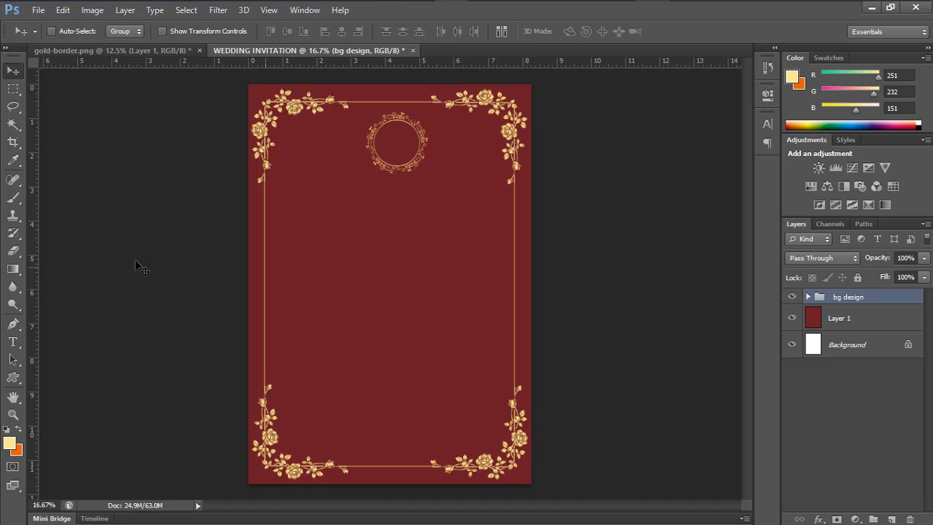
Start a new text line on the invitation with the Type tool
left_click(13, 342)
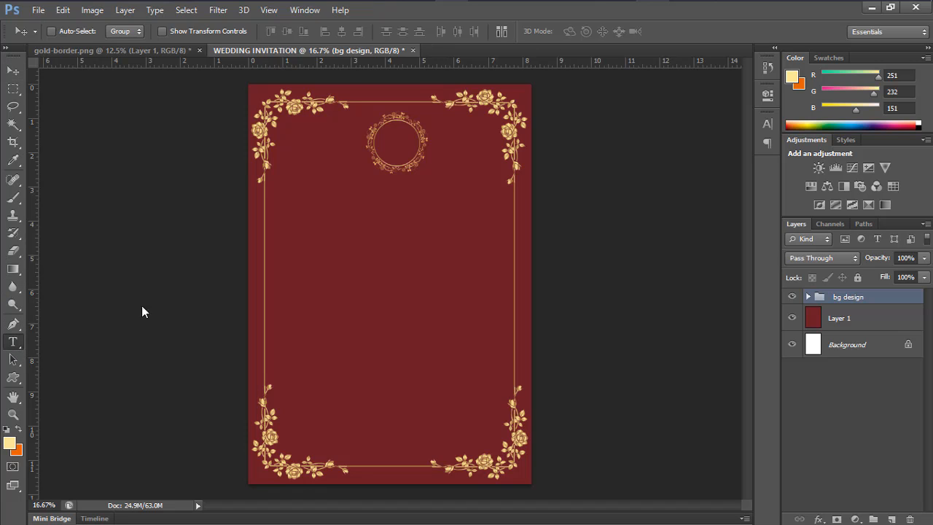
left_click(332, 239)
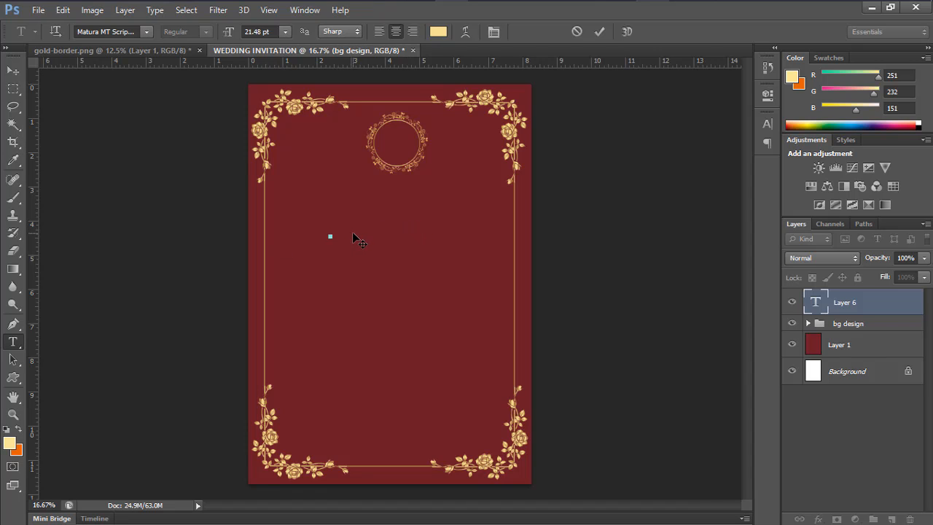
left_click(136, 31)
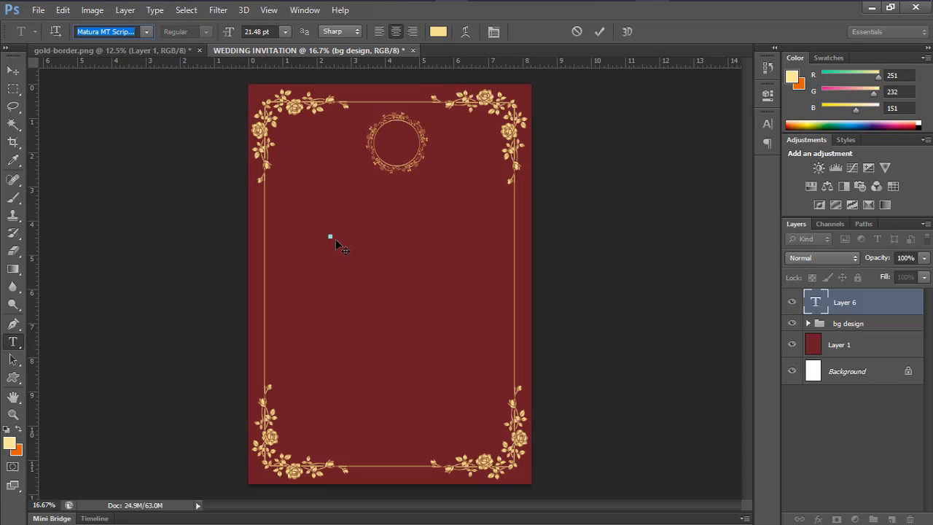
left_click(411, 233)
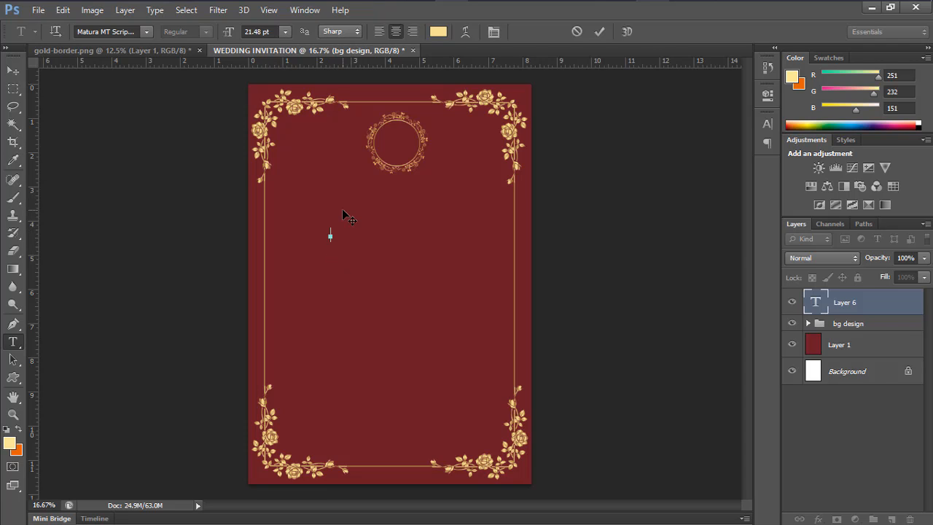
type("T")
key("BackSpace")
Set the text font to Mosk, move it under the circle, and add a guide below
left_click(117, 33)
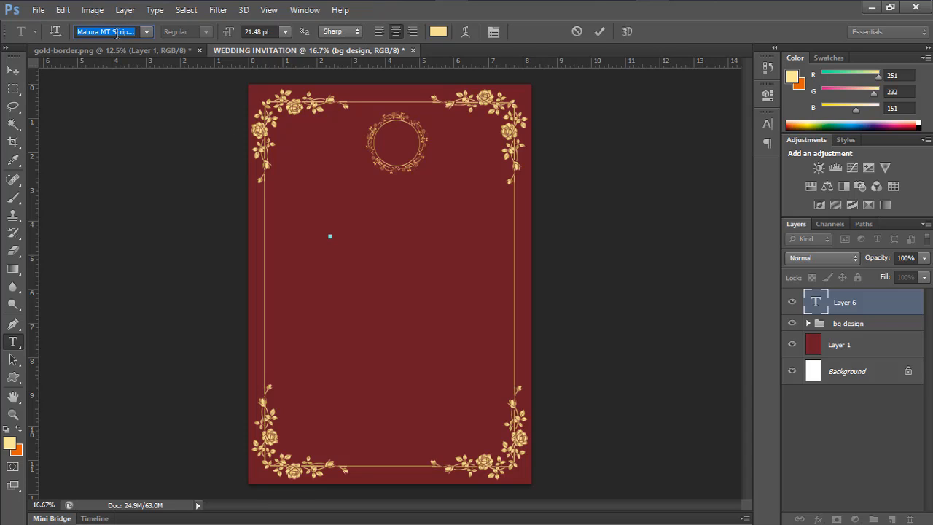
type("Mosk")
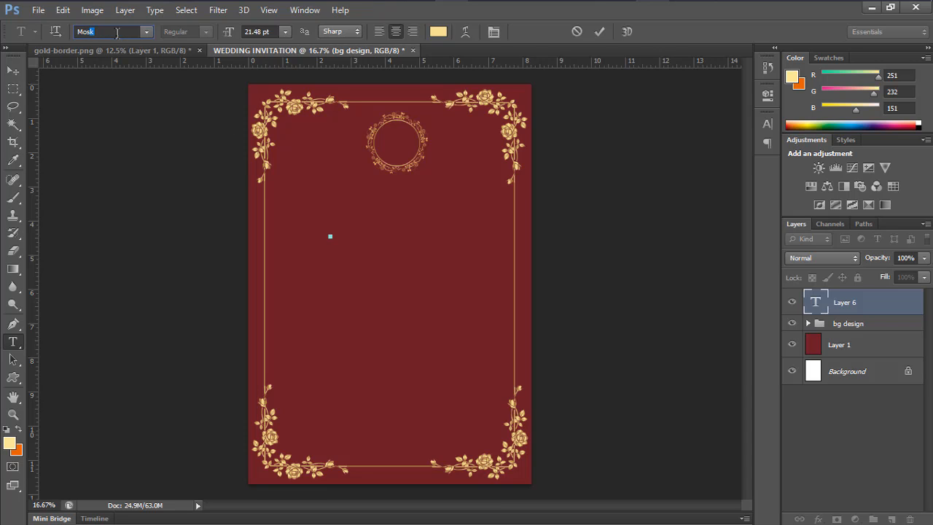
type("k")
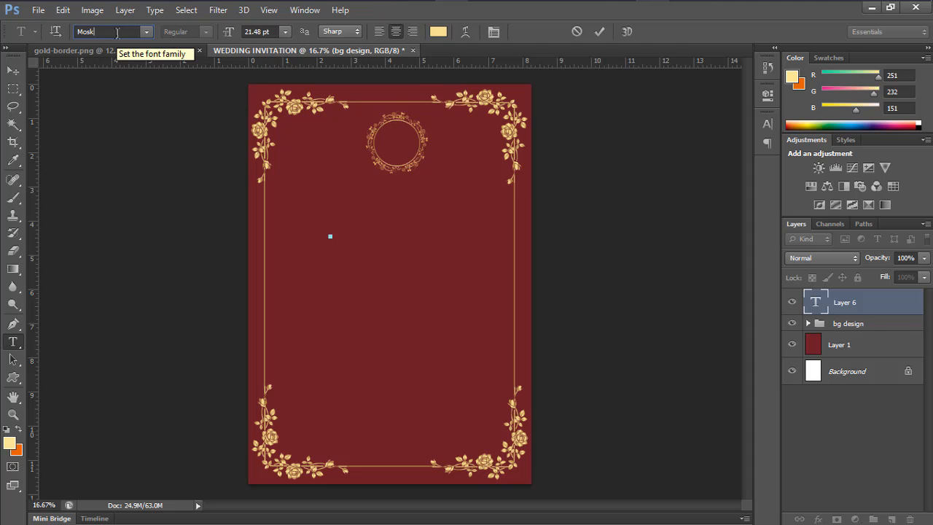
key("Return")
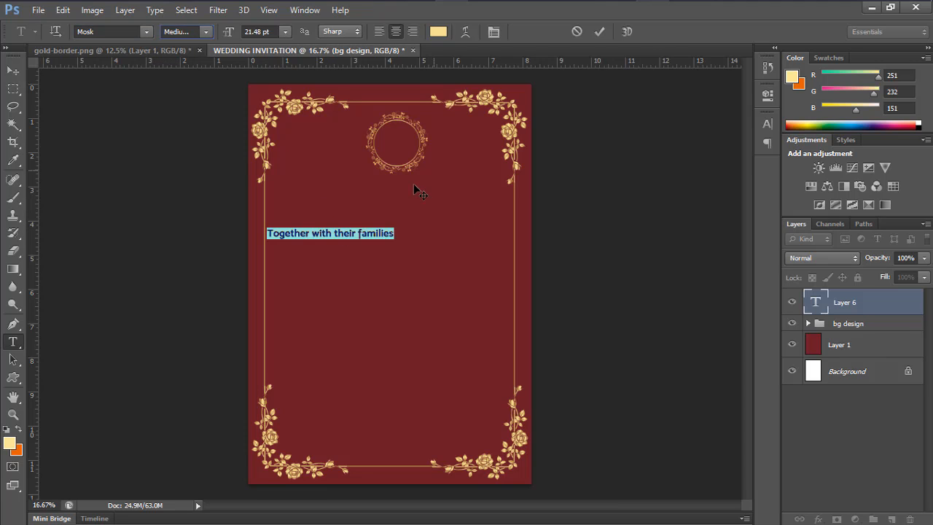
left_click_drag(318, 250, 379, 208)
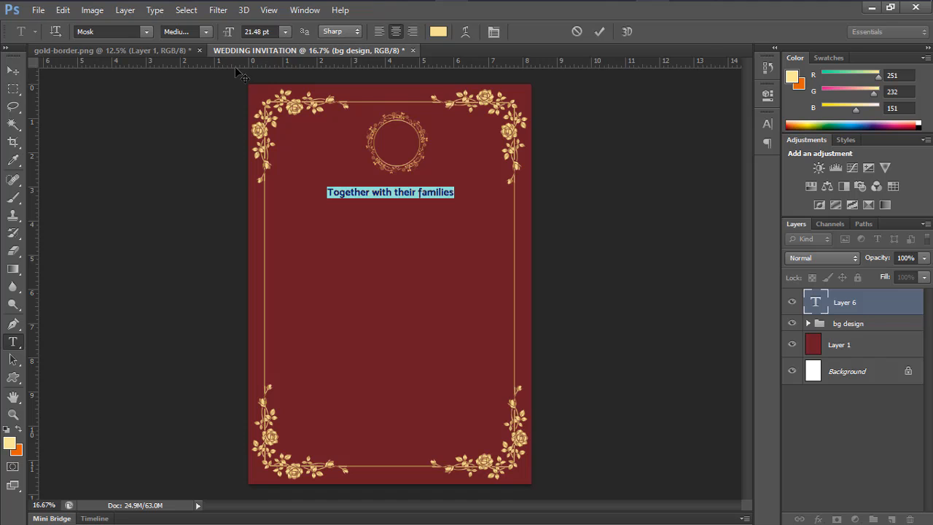
left_click_drag(240, 67, 260, 205)
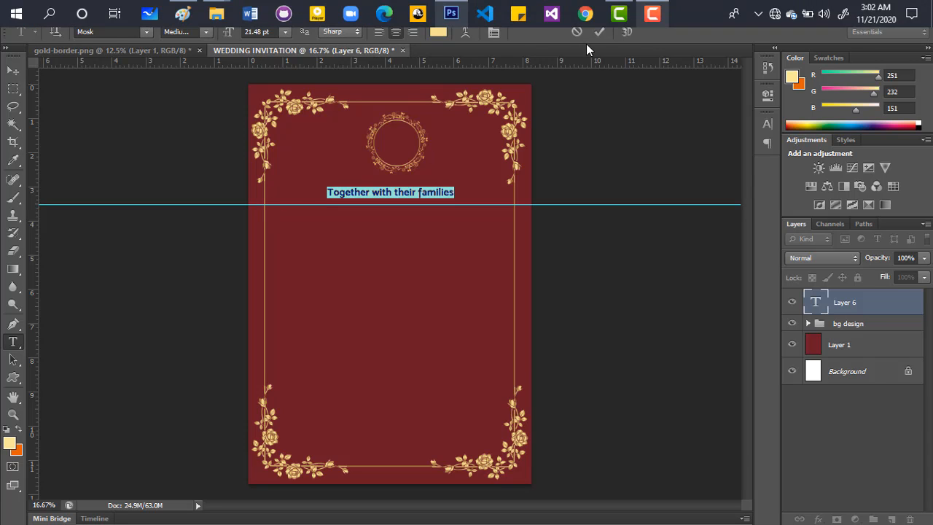
Commit the heading text and add more horizontal guides lower on the page
key("ctrl+Return")
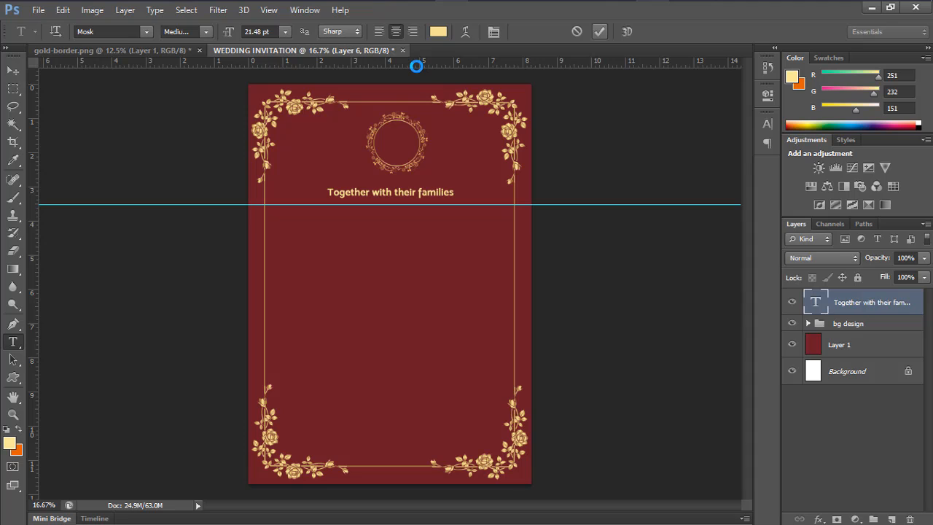
left_click_drag(416, 66, 411, 254)
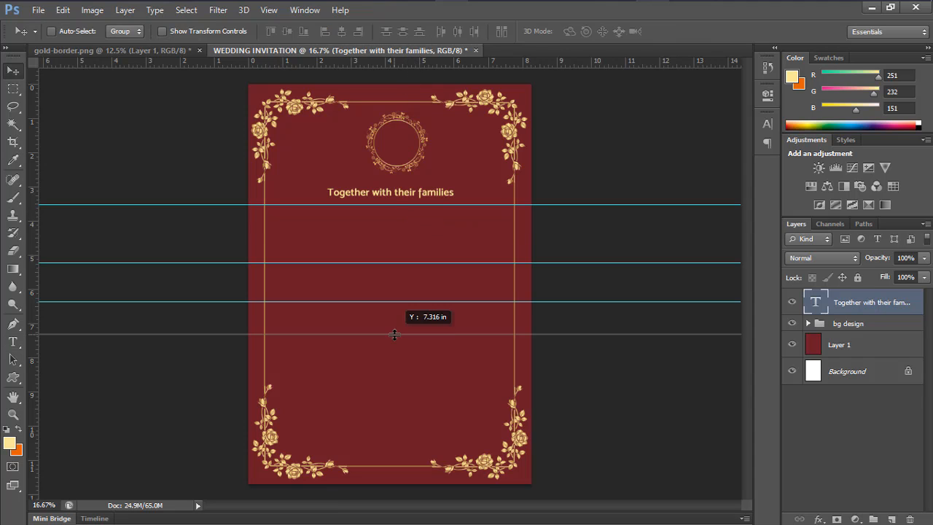
left_click_drag(389, 333, 389, 335)
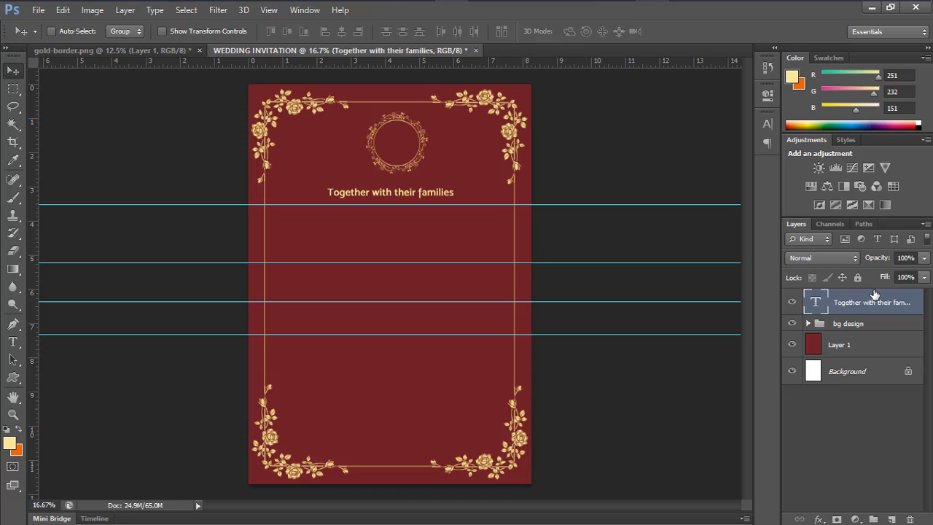
Duplicate the 'Together with their families' layer and move the copy down to the second guide
key("ctrl+j")
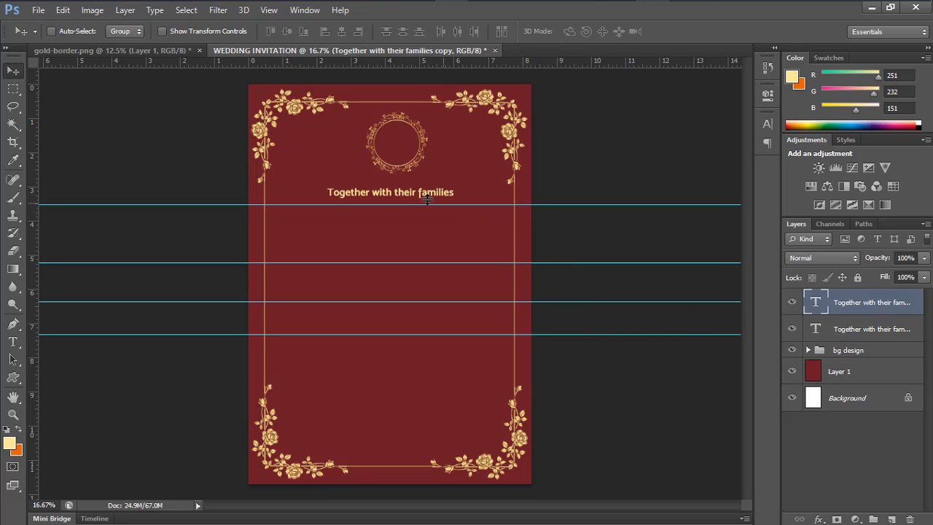
left_click_drag(400, 194, 405, 281)
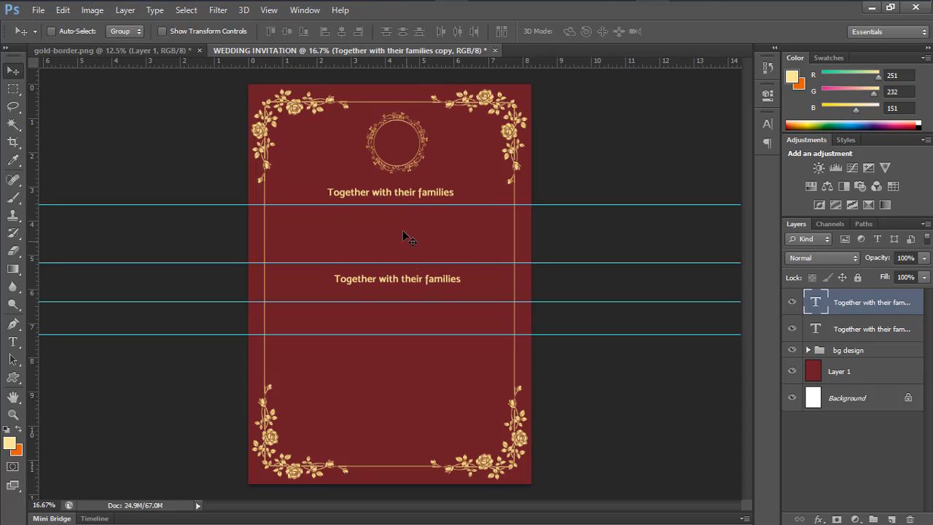
key("ctrl+z")
left_click_drag(399, 198, 400, 283)
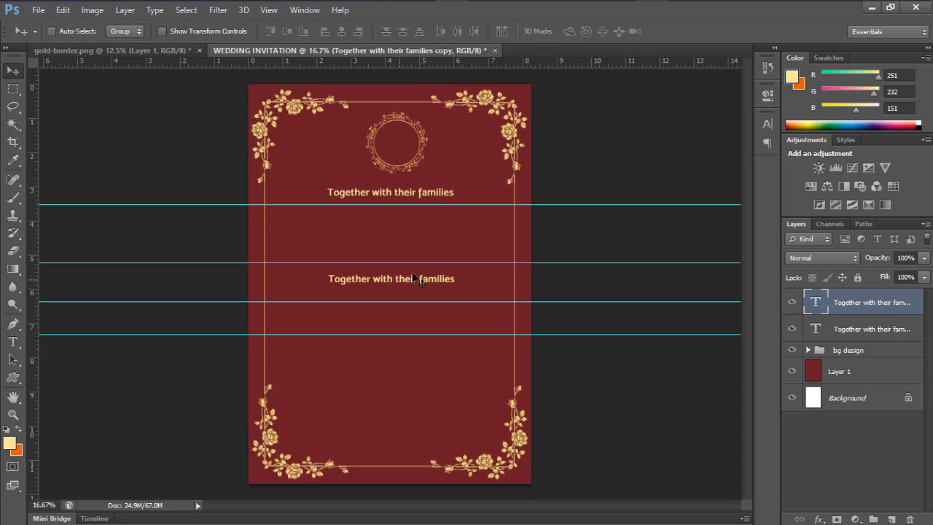
Change the copied line to 'Request the pleasure of your company as they joyfully unite in marriage'
double_click(817, 302)
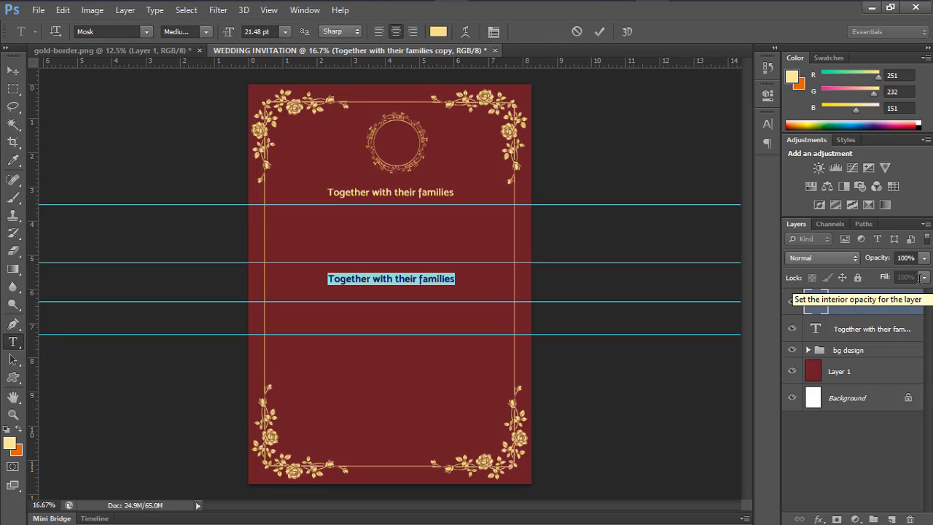
type("Re")
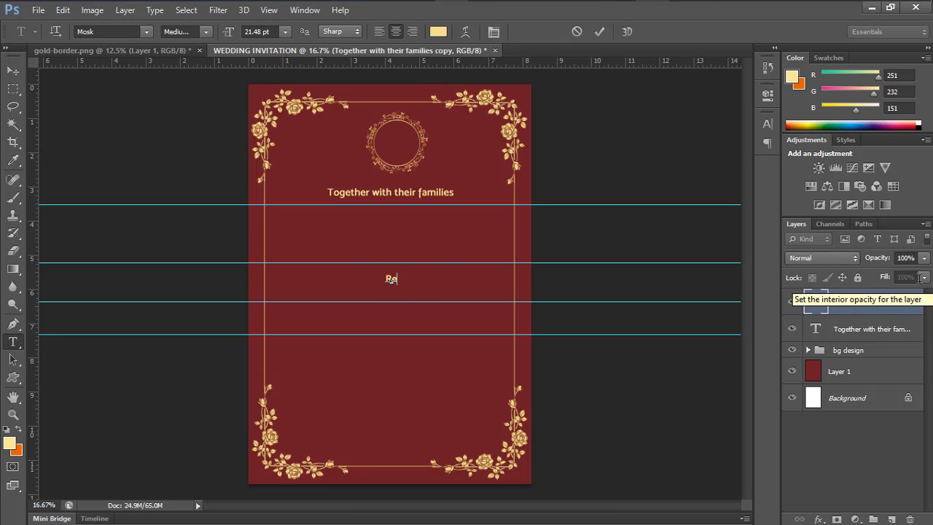
type("quest")
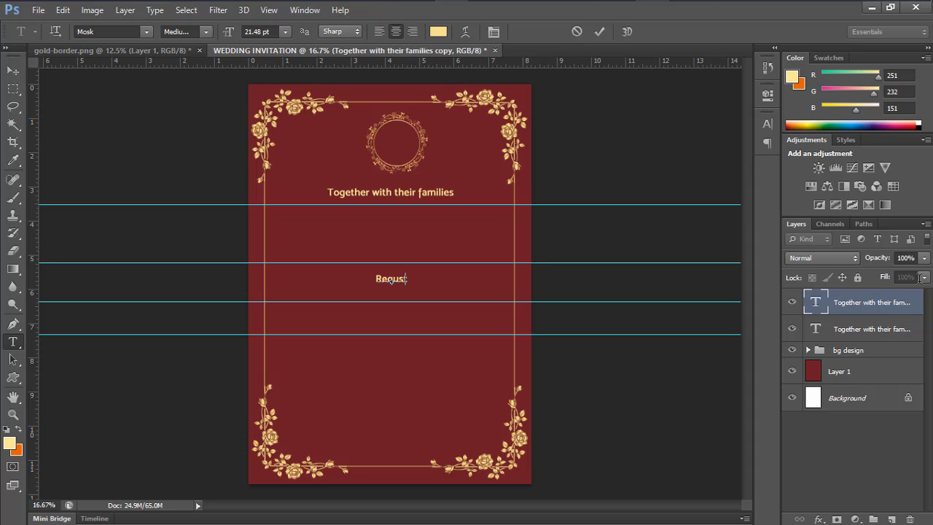
key("BackSpace")
key("BackSpace")
key("BackSpace")
type("est the  pleasure of you")
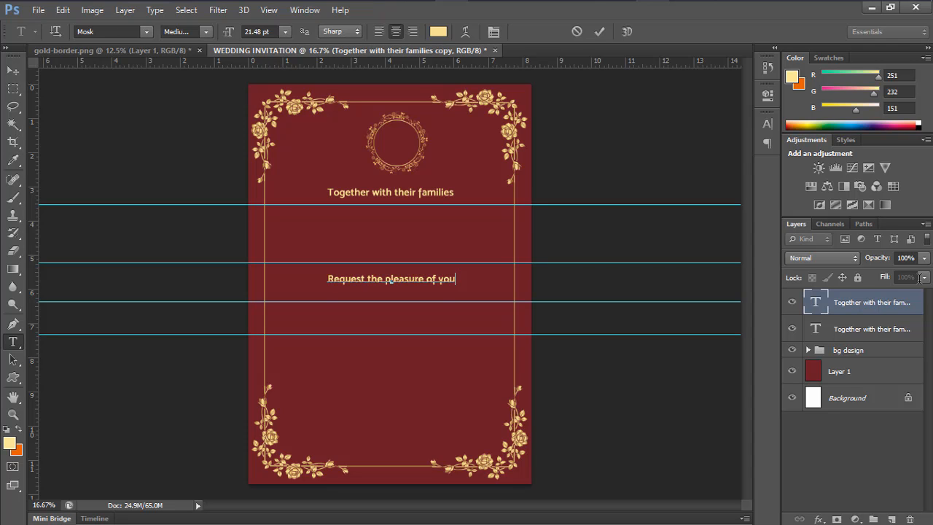
type("r")
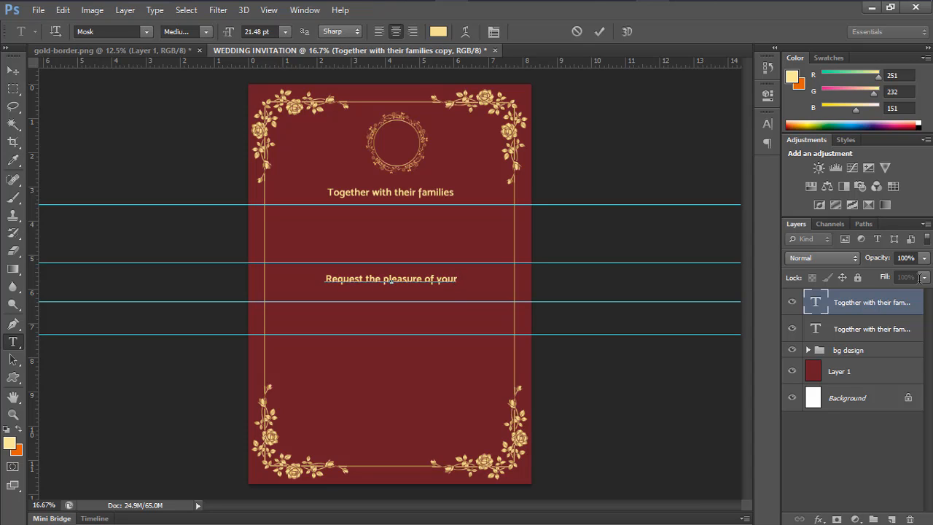
type(" company")
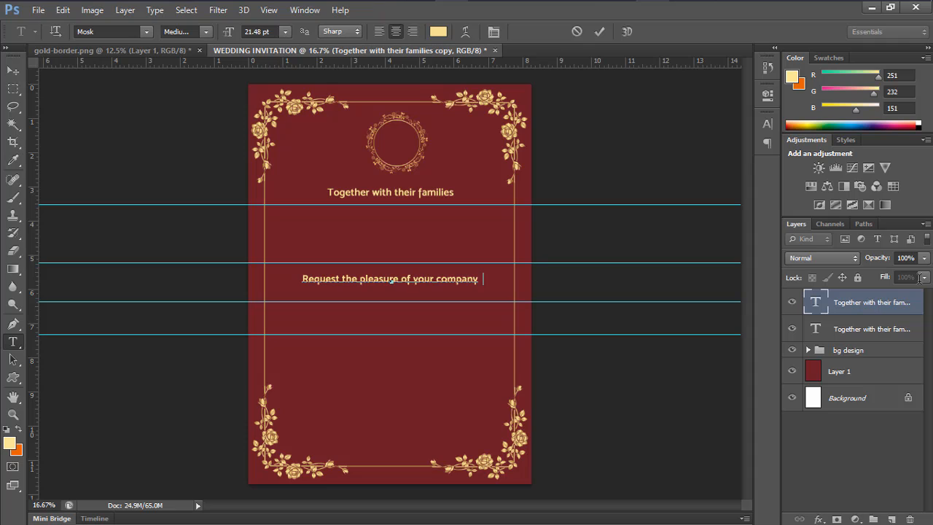
type(" as they")
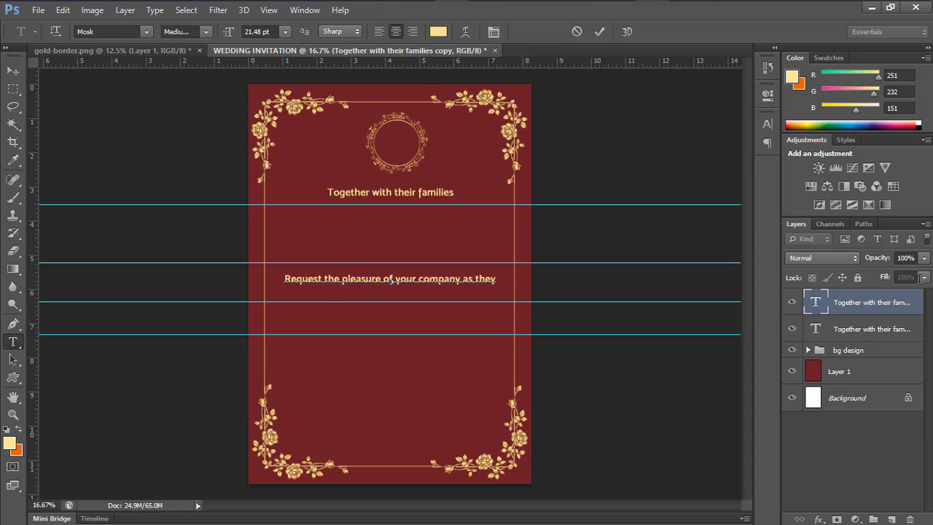
type(" jo")
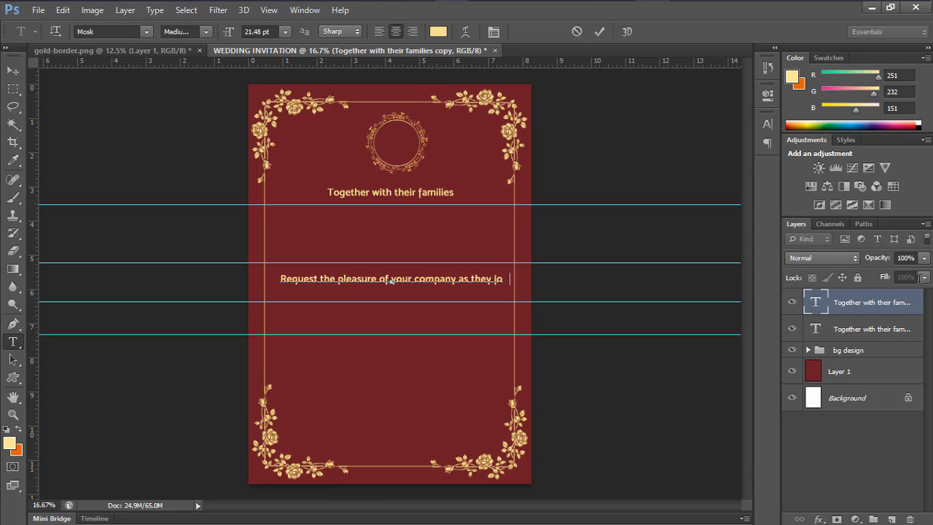
key("BackSpace")
type("yfully")
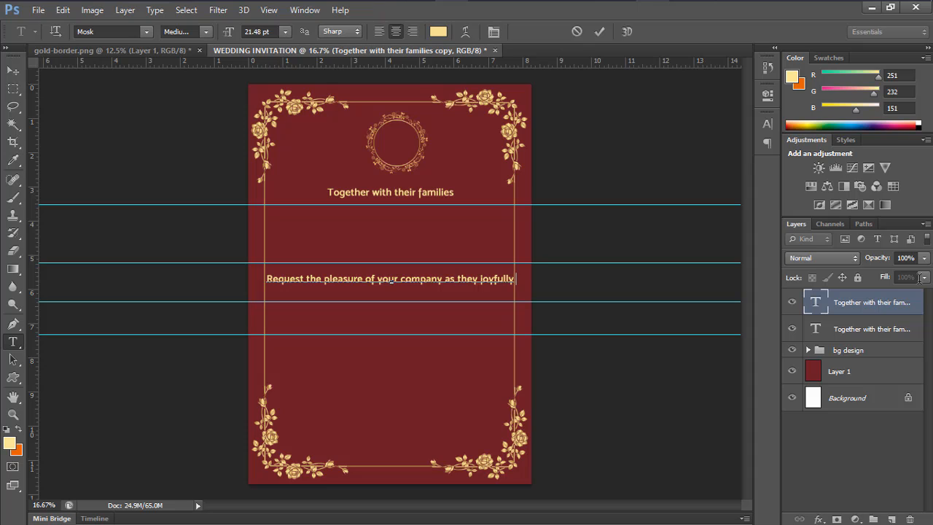
key("BackSpace")
key("BackSpace")
key("BackSpace")
key("BackSpace")
key("BackSpace")
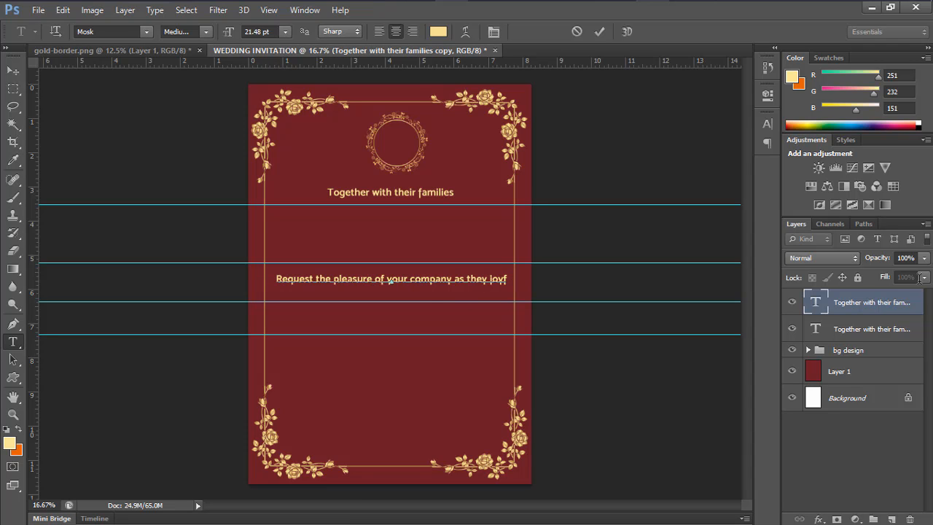
key("Left")
key("Left")
key("Left")
key("Left")
key("BackSpace")
key("BackSpace")
key("BackSpace")
key("BackSpace")
key("BackSpace")
key("BackSpace")
key("BackSpace")
key("BackSpace")
key("BackSpace")
key("BackSpace")
key("BackSpace")
key("BackSpace")
key("BackSpace")
key("BackSpace")
key("BackSpace")
key("BackSpace")
key("BackSpace")
key("BackSpace")
key("BackSpace")
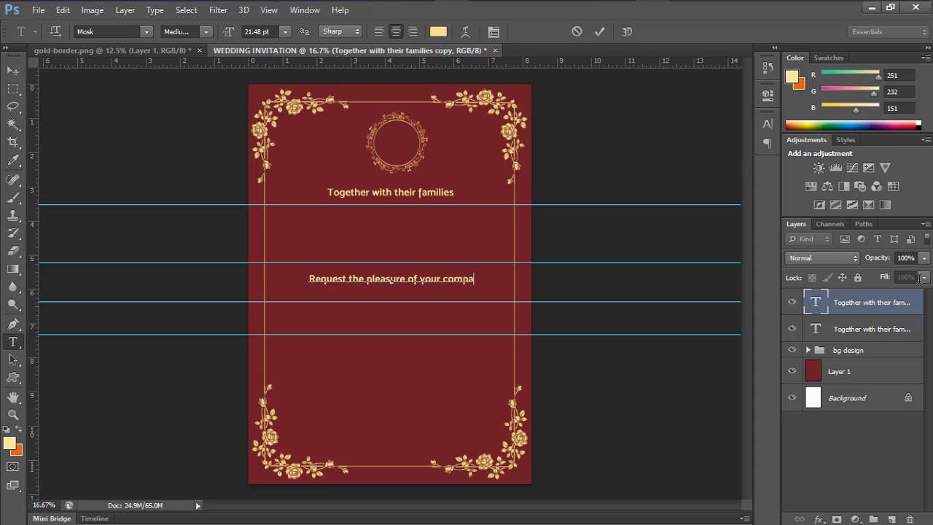
type("ny ")
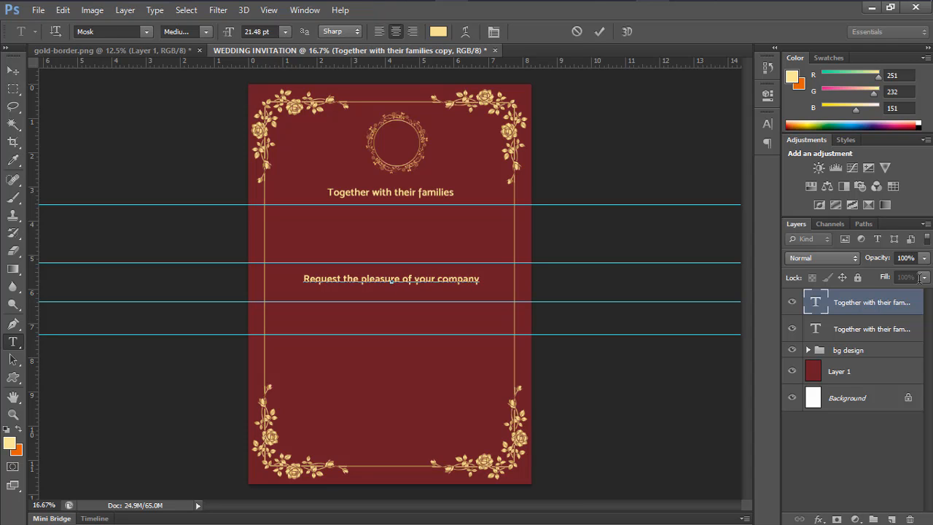
type("as they joyfully uni")
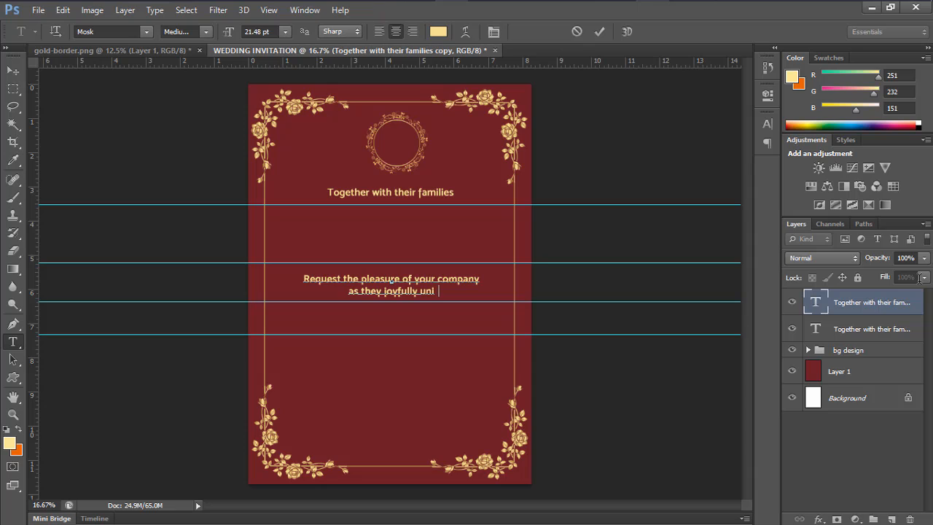
type("te in ")
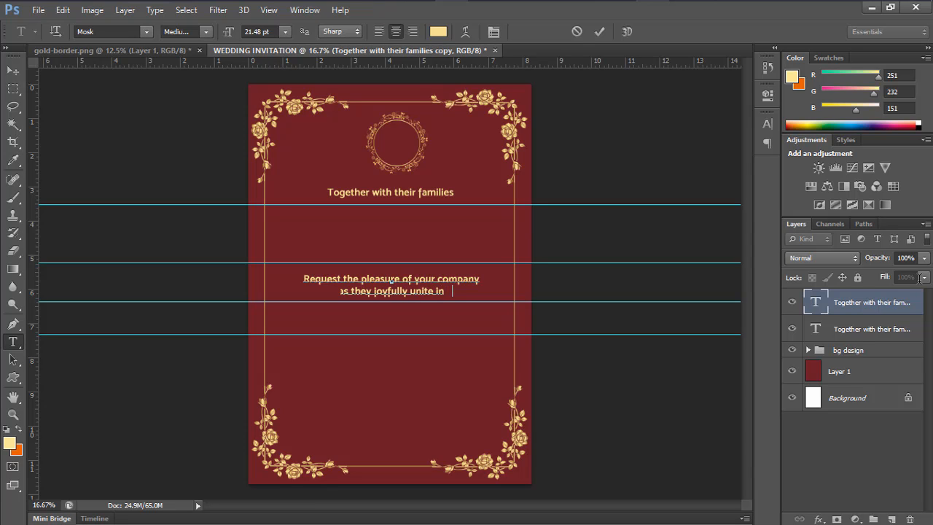
type("marriage")
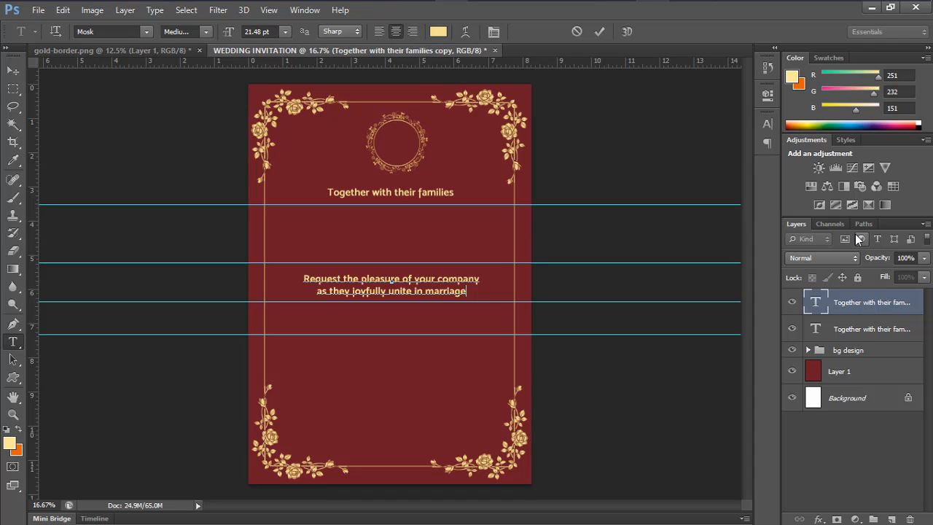
left_click(600, 33)
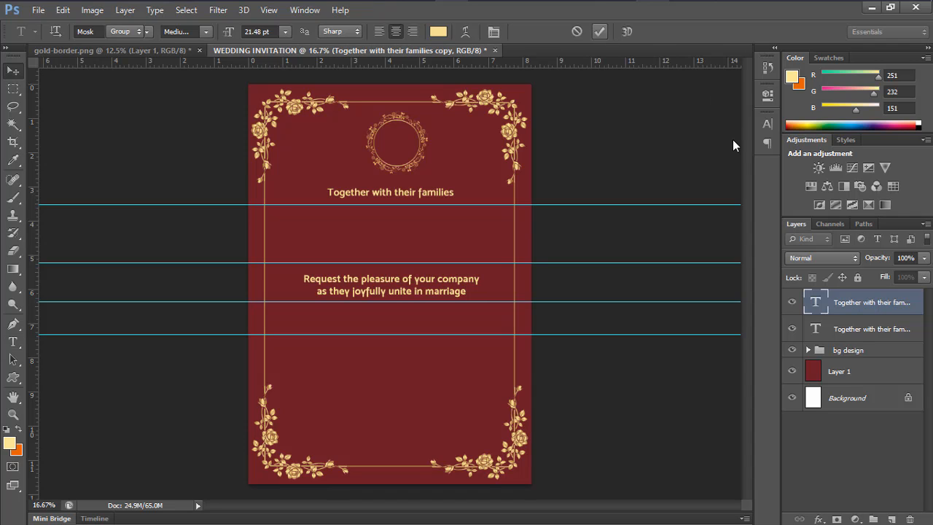
key("v")
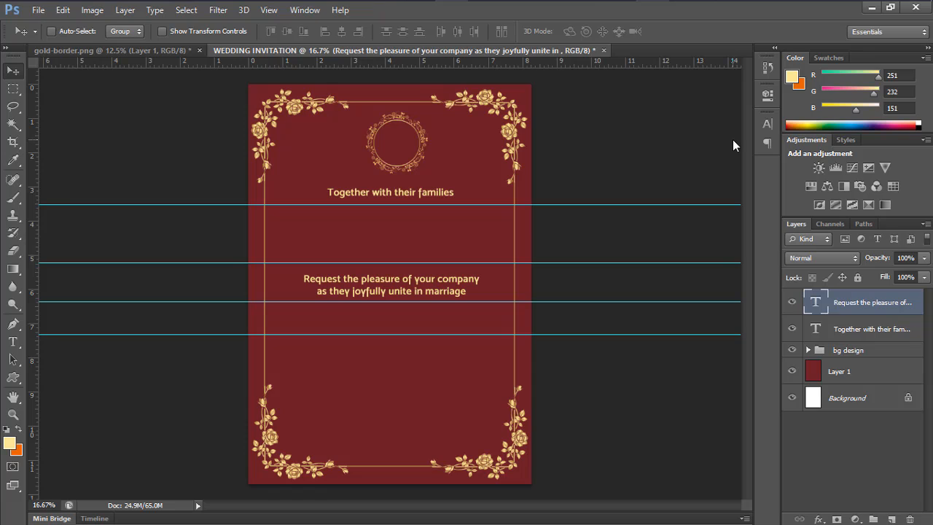
Duplicate the request text layer and move the copy about 1.1 in lower
key("ctrl+j")
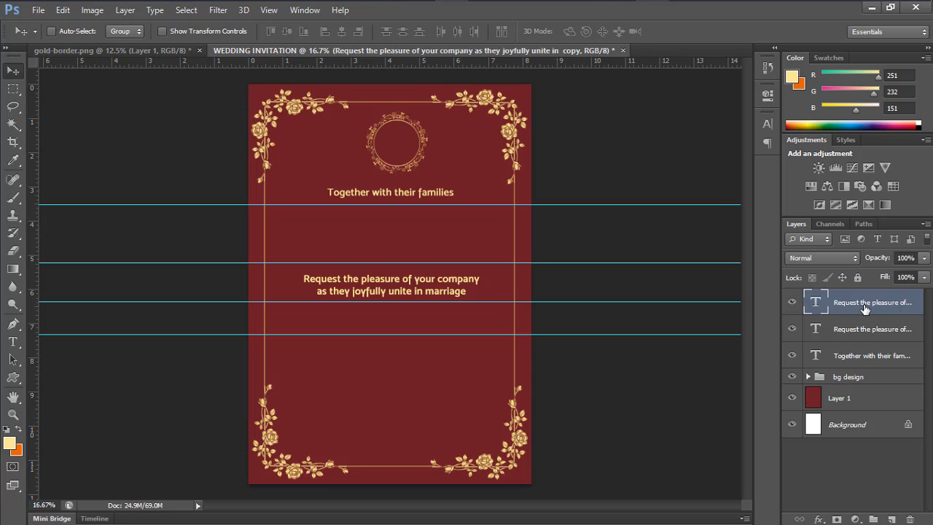
left_click_drag(428, 296, 427, 335)
key("ctrl+z")
left_click_drag(402, 299, 395, 323)
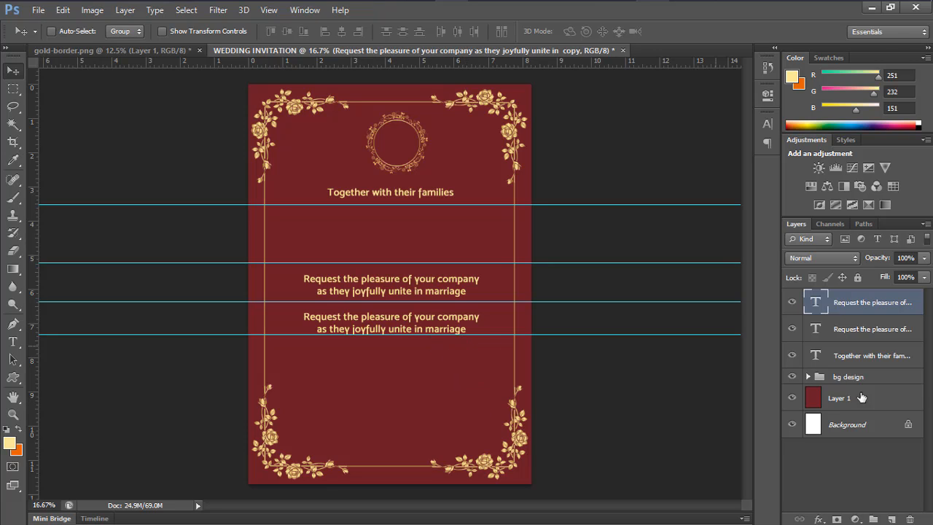
Replace the copy's text with '21. 11. 2020' and '10:00 Am' on two lines
double_click(816, 303)
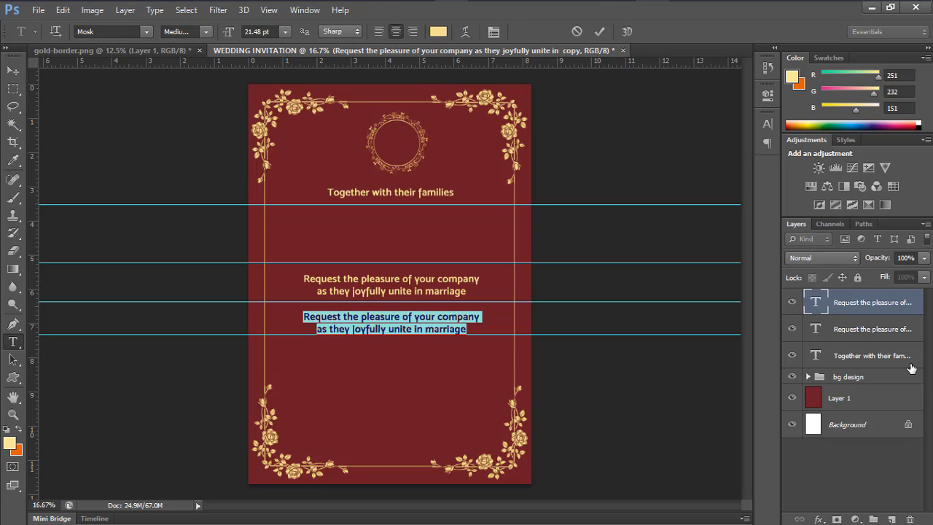
type("21 ")
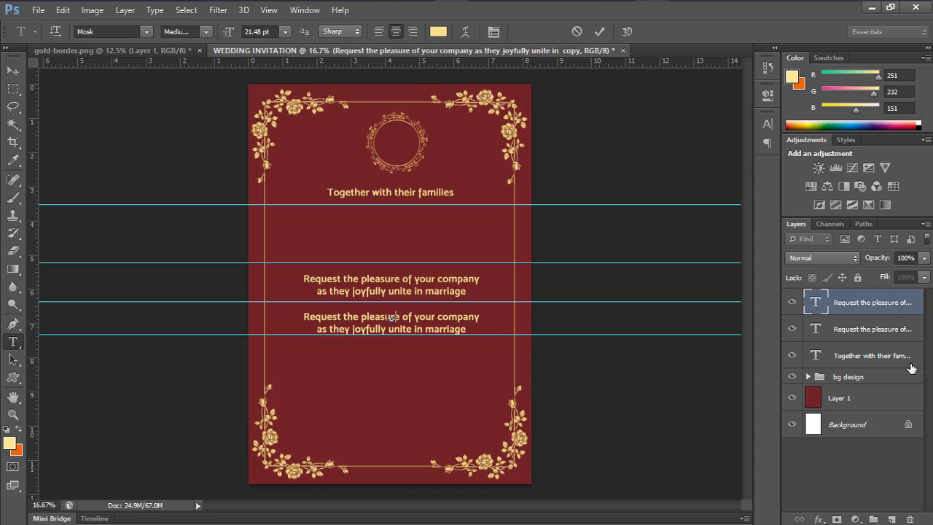
type("1.2020")
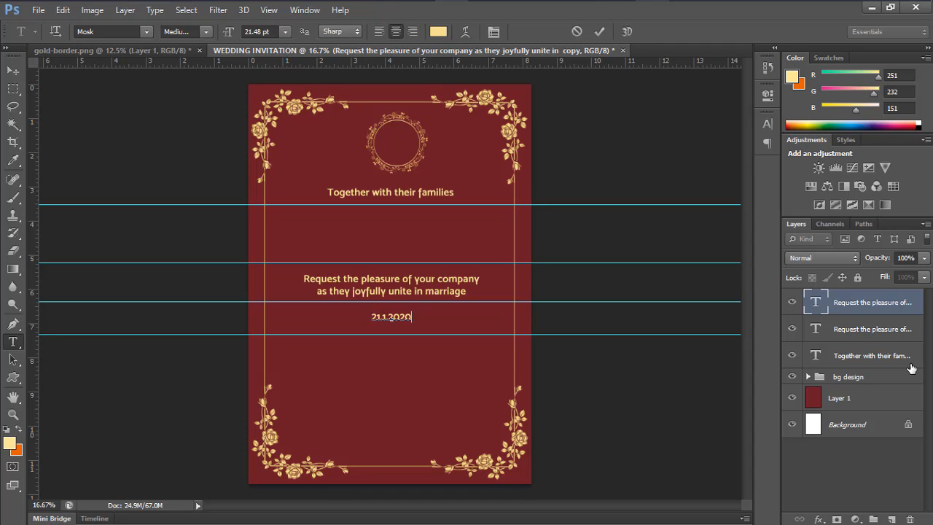
key("BackSpace")
key("BackSpace")
key("BackSpace")
key("BackSpace")
key("BackSpace")
key("BackSpace")
key("BackSpace")
key("BackSpace")
key("BackSpace")
type("11")
type("2020")
type("10:")
type("00")
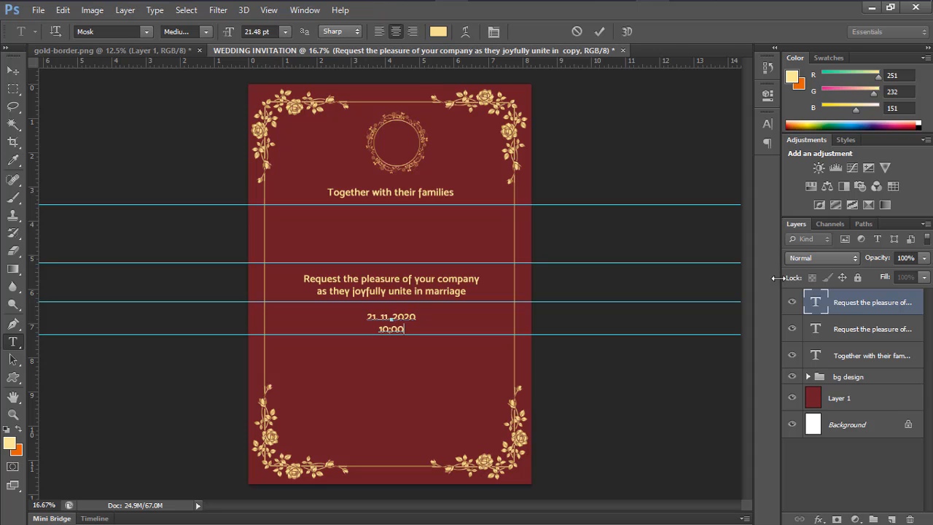
type("am")
key("BackSpace")
key("BackSpace")
type("am")
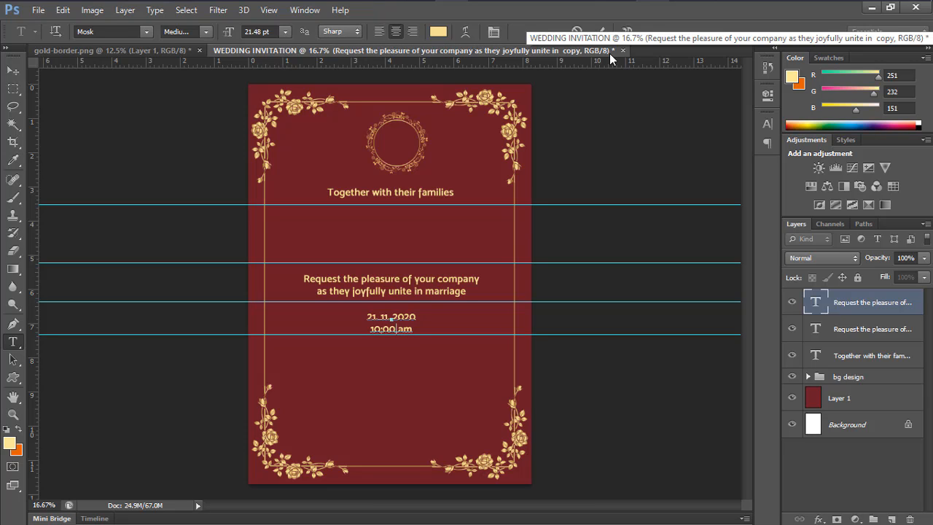
key("BackSpace")
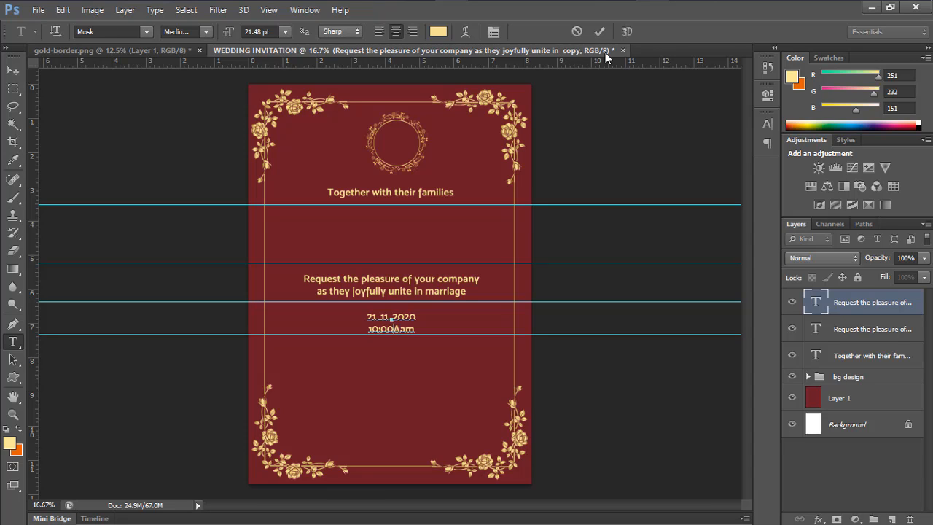
type("A")
key("Delete")
left_click(599, 31)
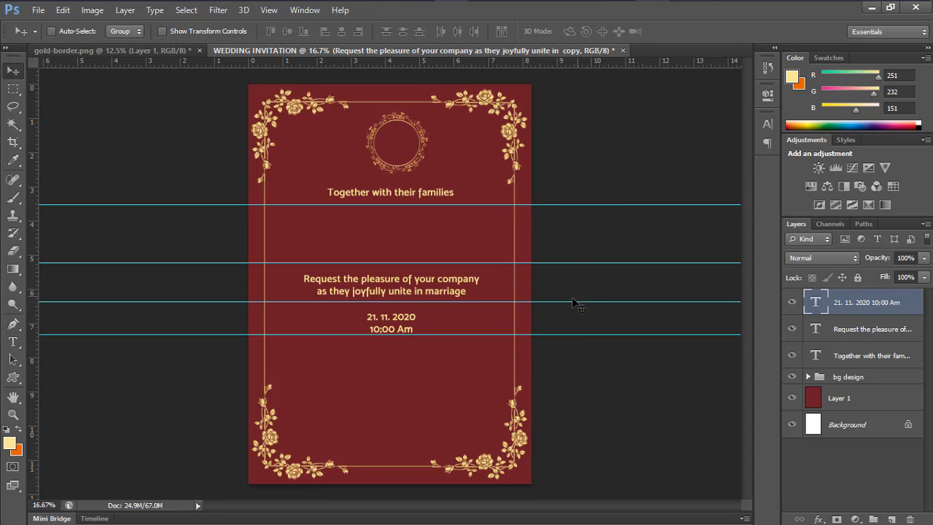
key("v")
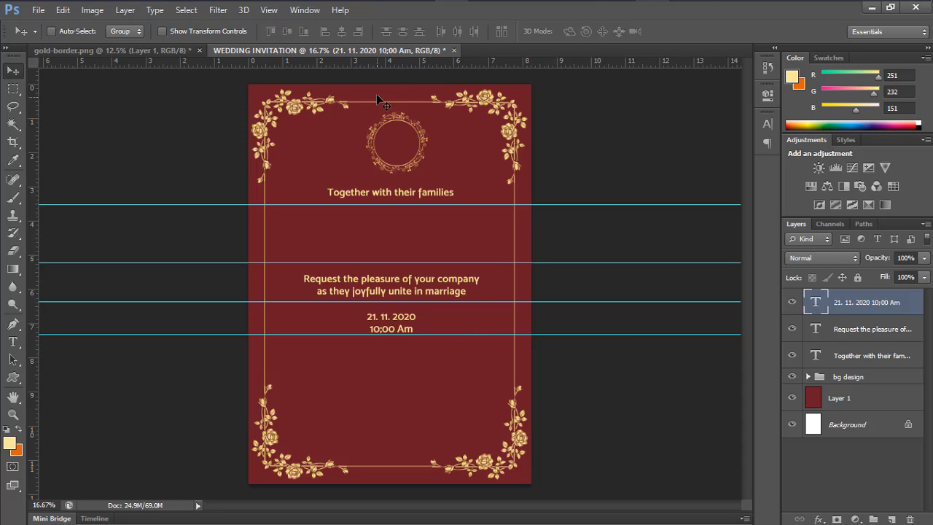
Place a new horizontal guide at about 8.575 in, just above the lower rose corners
left_click_drag(384, 83, 376, 384)
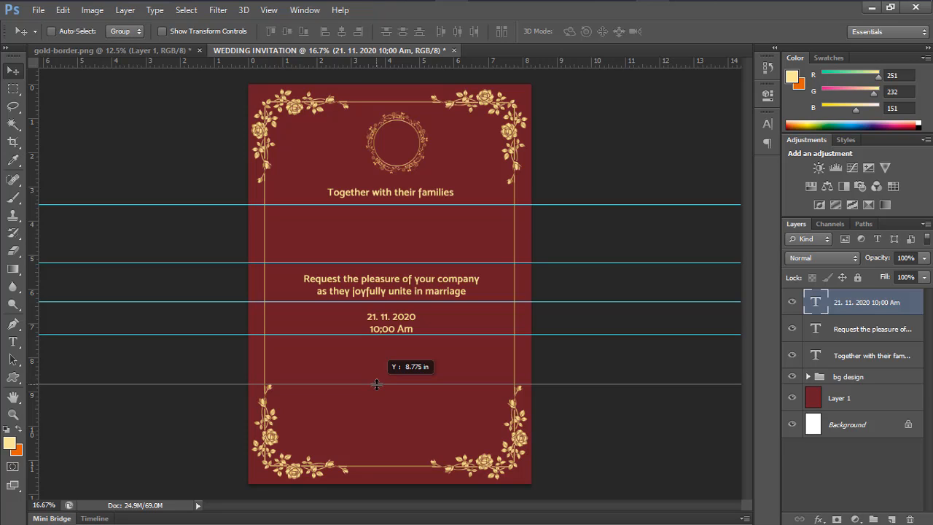
left_click_drag(376, 384, 376, 393)
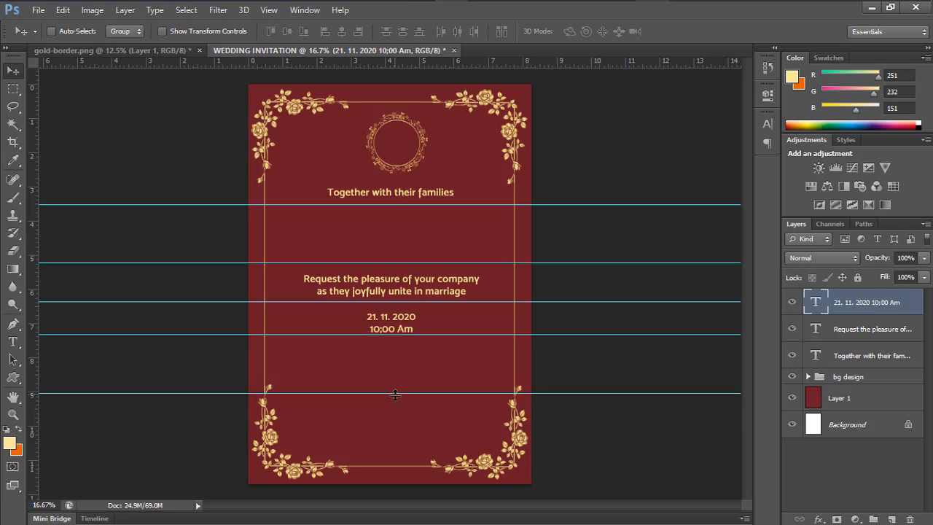
left_click_drag(395, 395, 403, 385)
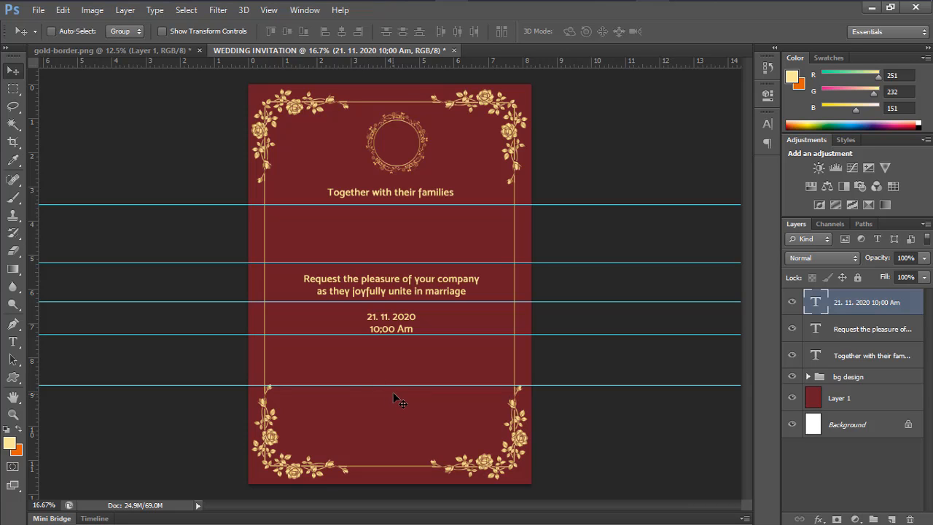
Open gold-border-element.png and carry its ornament layer onto the WEDDING INVITATION tab
left_click(37, 10)
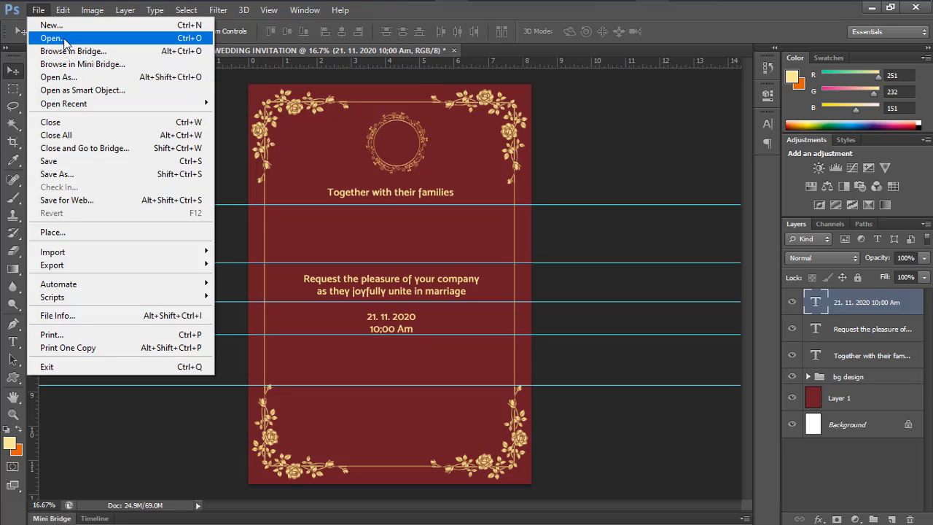
left_click(65, 39)
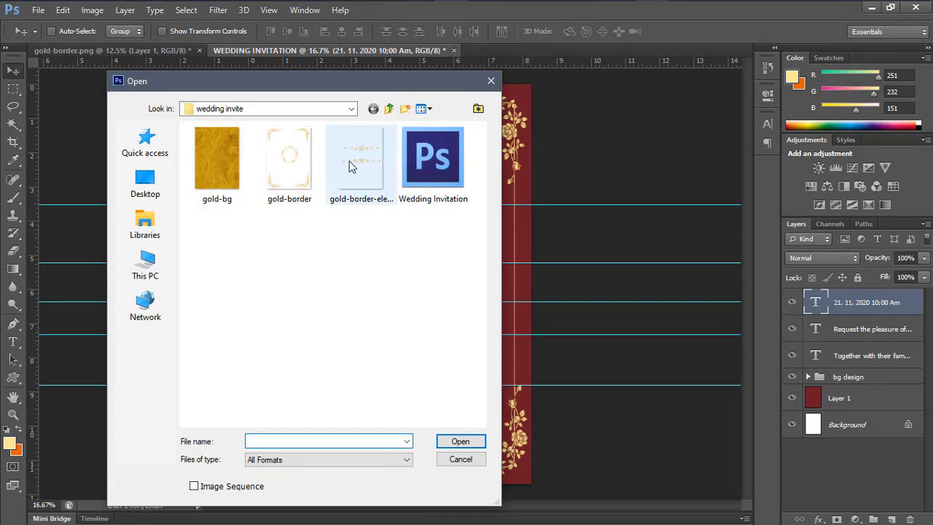
left_click(353, 168)
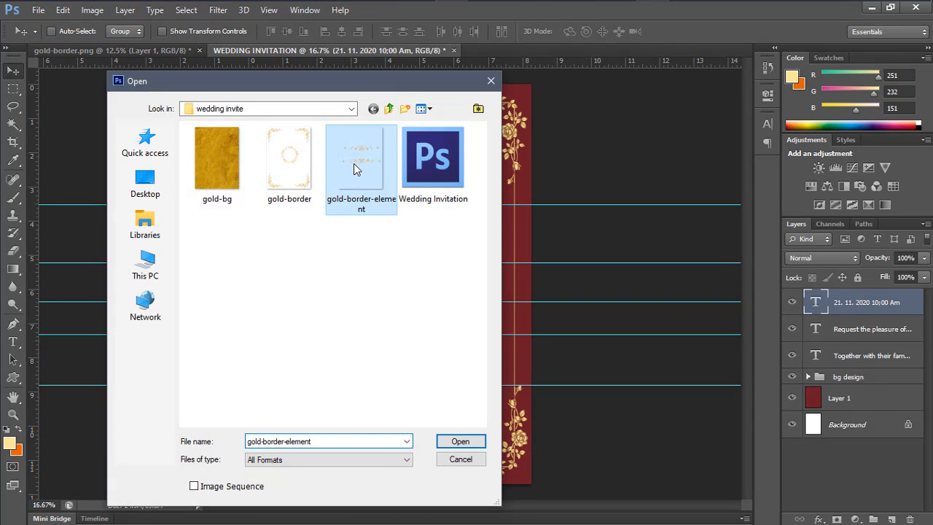
left_click(477, 442)
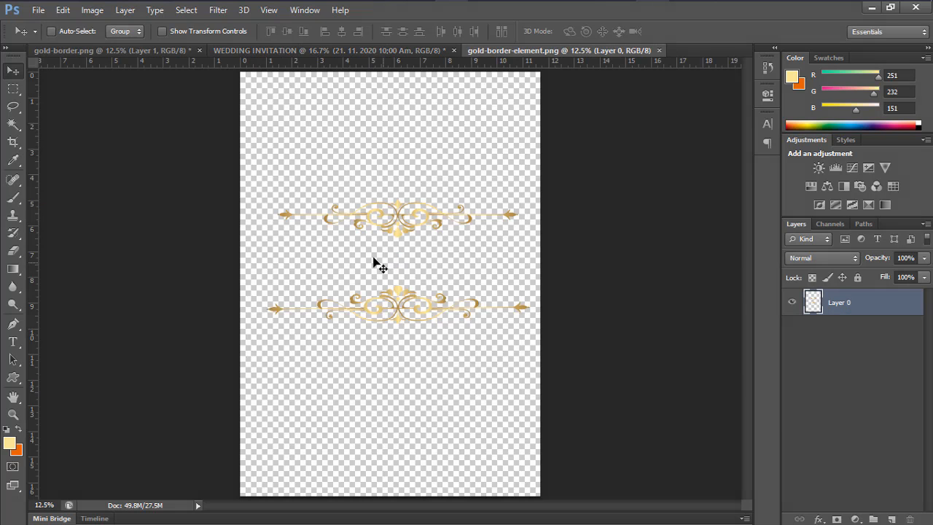
left_click_drag(405, 270, 239, 53)
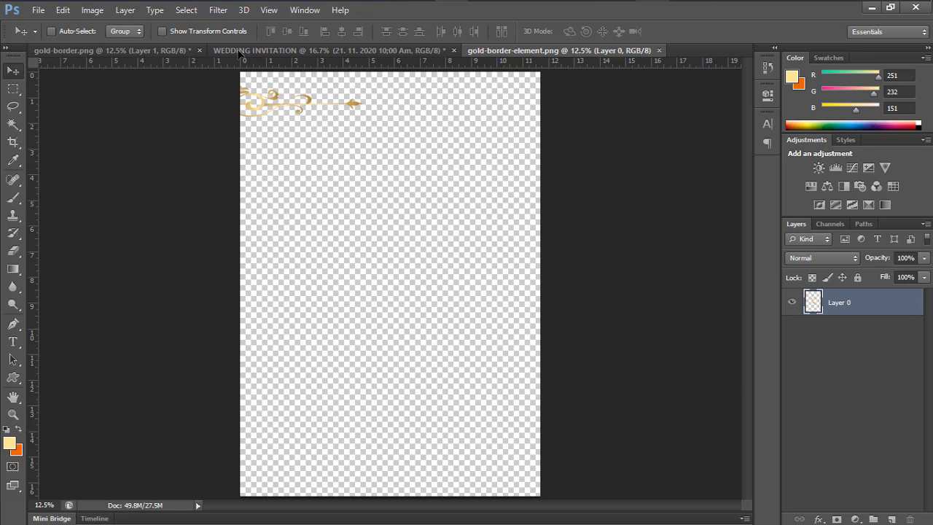
left_click(241, 50)
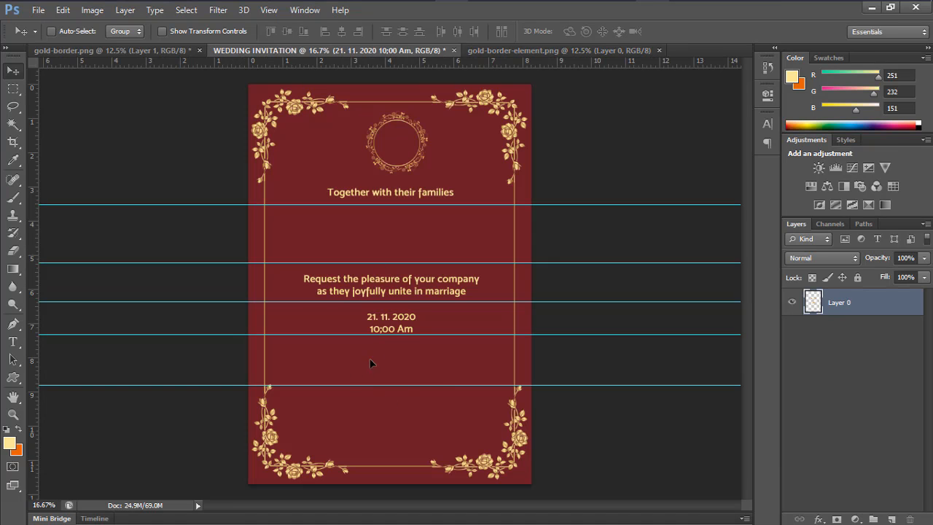
Drop the gold ornaments into the invitation, shrink them, and centre them horizontally
left_click_drag(370, 358, 368, 357)
key("ctrl+t")
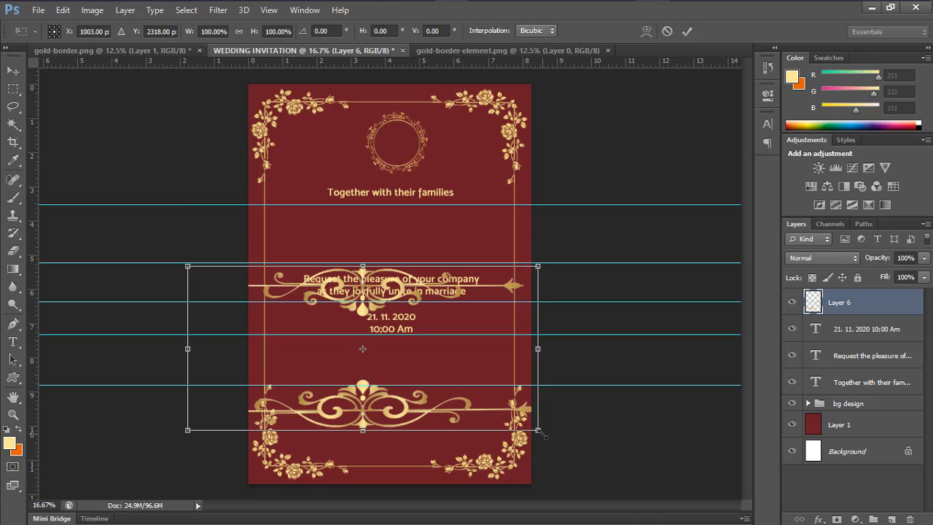
left_click_drag(522, 413, 396, 380)
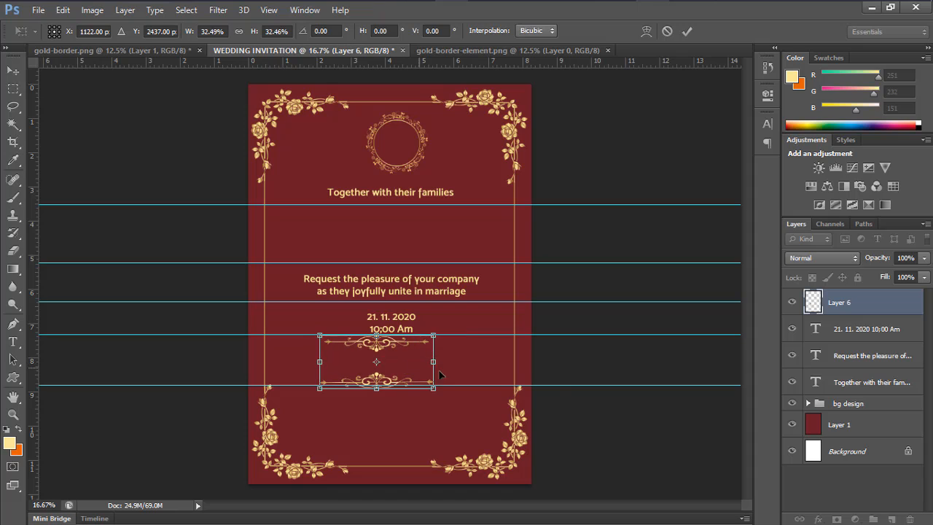
key("Right")
key("Right")
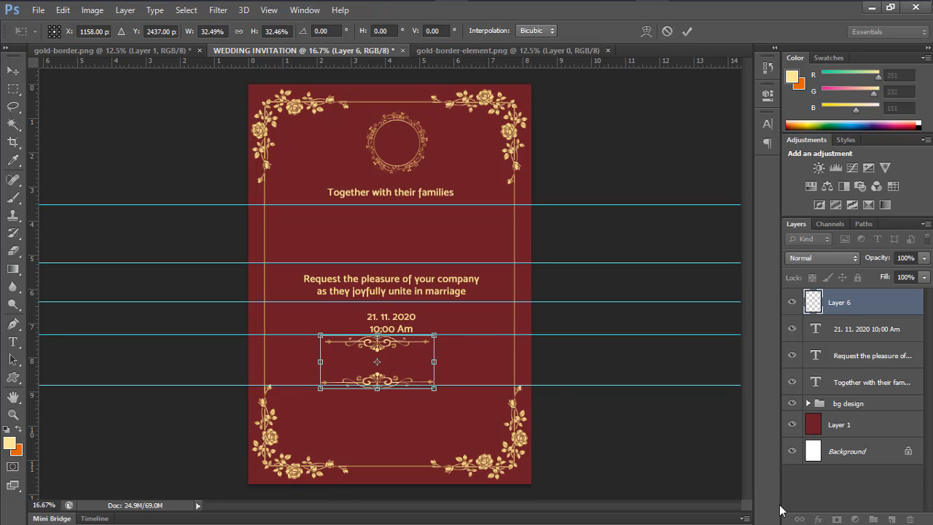
key("Right")
key("Right")
key("Right")
key("Right")
key("Right")
key("Right")
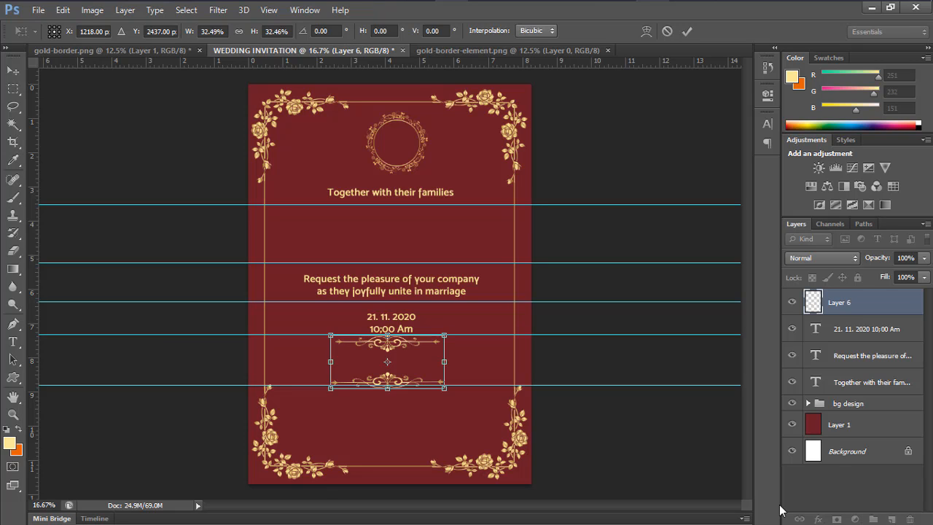
key("Right")
key("Right")
key("Right")
key("Right")
key("Right")
key("Right")
key("Right")
key("Right")
key("Right")
key("Right")
key("Right")
key("Right")
key("Right")
key("Right")
key("Right")
key("Right")
key("Right")
key("Right")
key("Right")
key("Right")
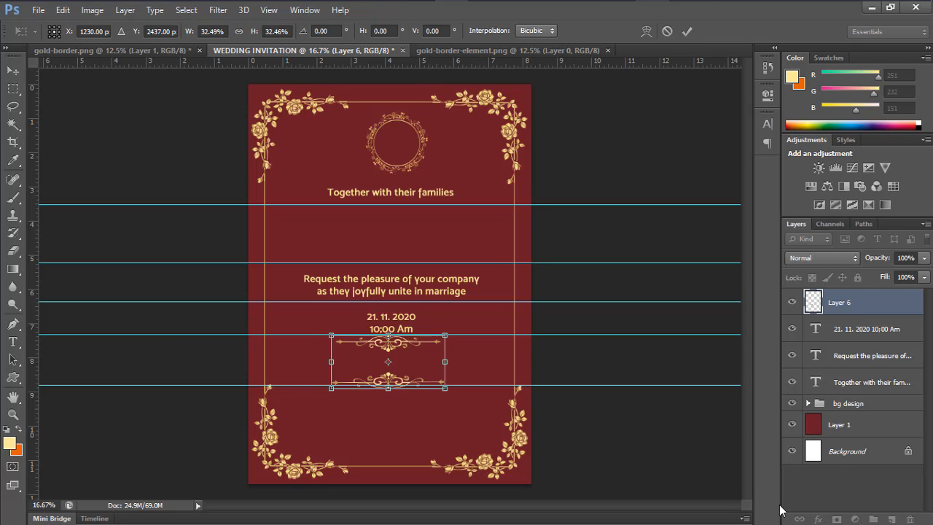
key("Right")
key("Right")
key("Right")
key("Right")
key("Right")
key("Right")
key("Right")
key("Right")
key("Right")
key("Right")
key("Right")
key("Right")
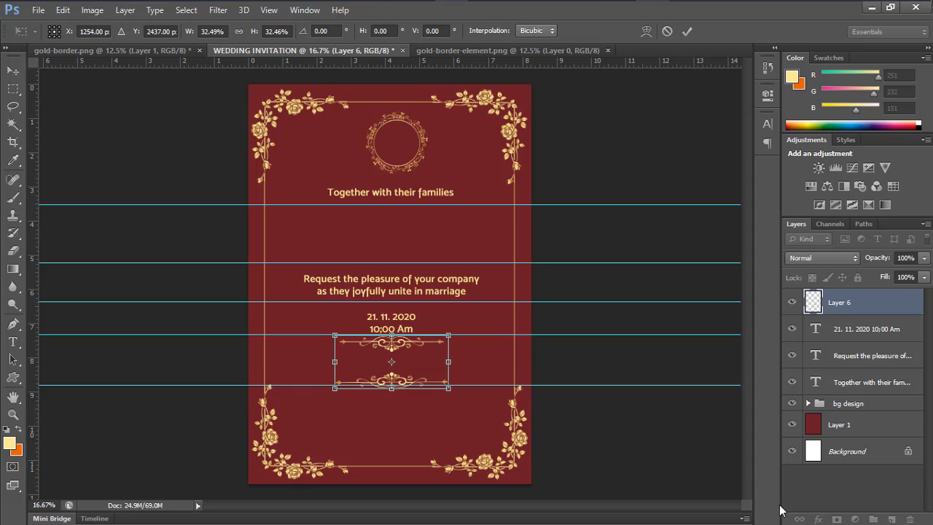
key("shift+Left")
key("shift+Left")
key("shift+Left")
key("shift+Left")
key("shift+Left")
key("shift+Left")
key("shift+Left")
key("shift+Left")
key("shift+Left")
key("shift+Left")
key("shift+Left")
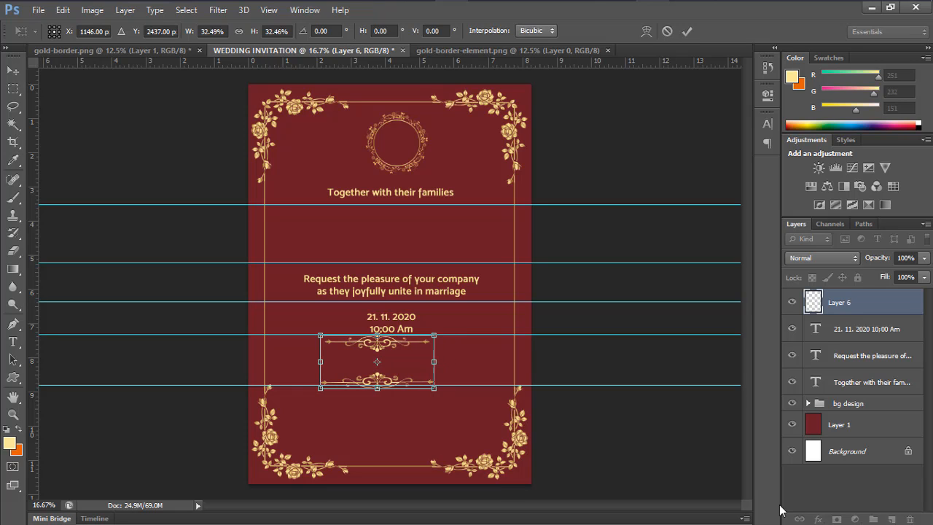
key("shift+Right")
key("shift+Right")
key("shift+Right")
key("shift+Right")
key("shift+Right")
key("shift+Right")
key("shift+Right")
key("shift+Right")
key("shift+Right")
key("shift+Right")
key("shift+Right")
key("shift+Right")
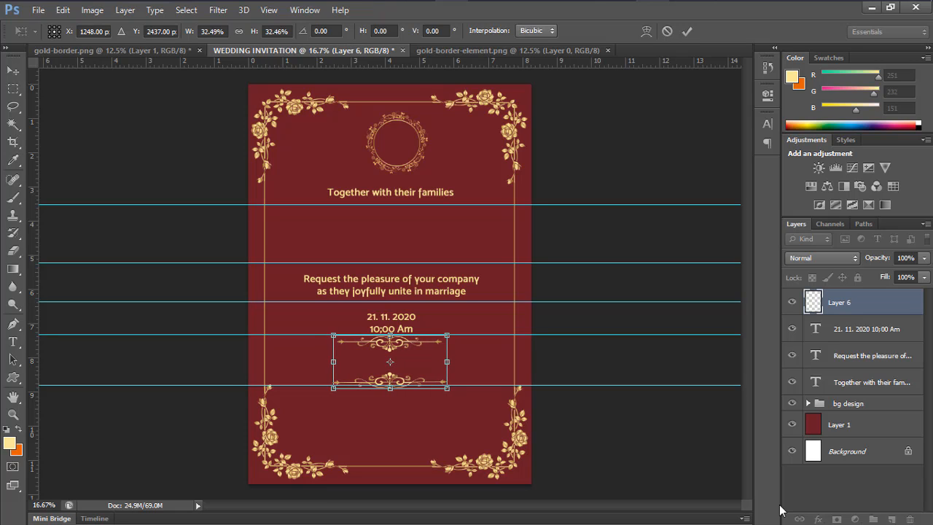
left_click(685, 31)
Move the date text down between the ornaments and select both layers together
left_click(868, 328)
left_click_drag(396, 323, 414, 406)
left_click(860, 309, "shift")
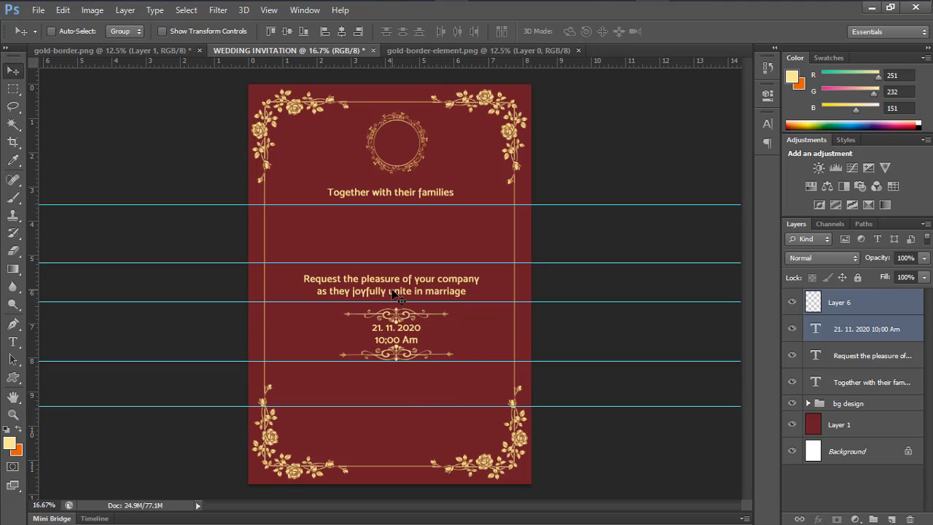
Adjust the date group's position and type the venue's city address below the date
key("shift+Up")
key("shift+Up")
key("shift+Up")
key("shift+Up")
key("shift+Up")
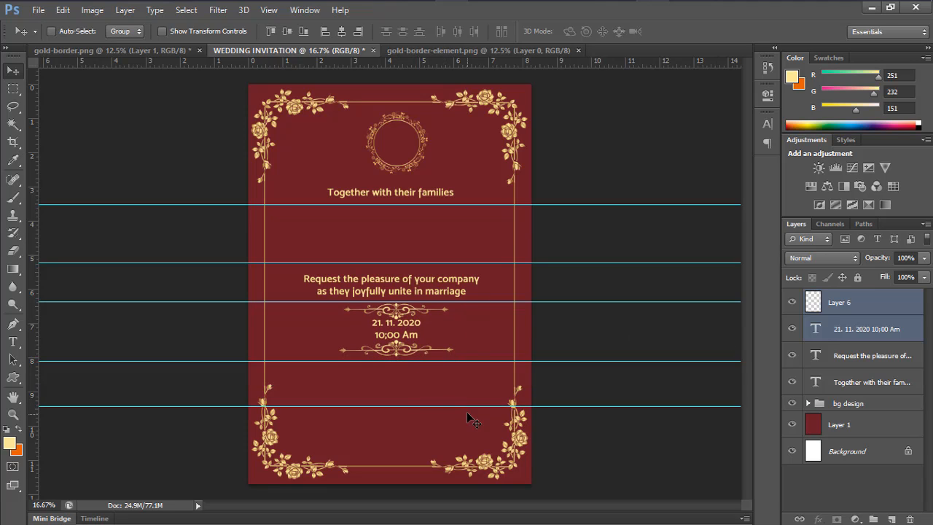
key("shift+Down")
key("shift+Down")
key("t")
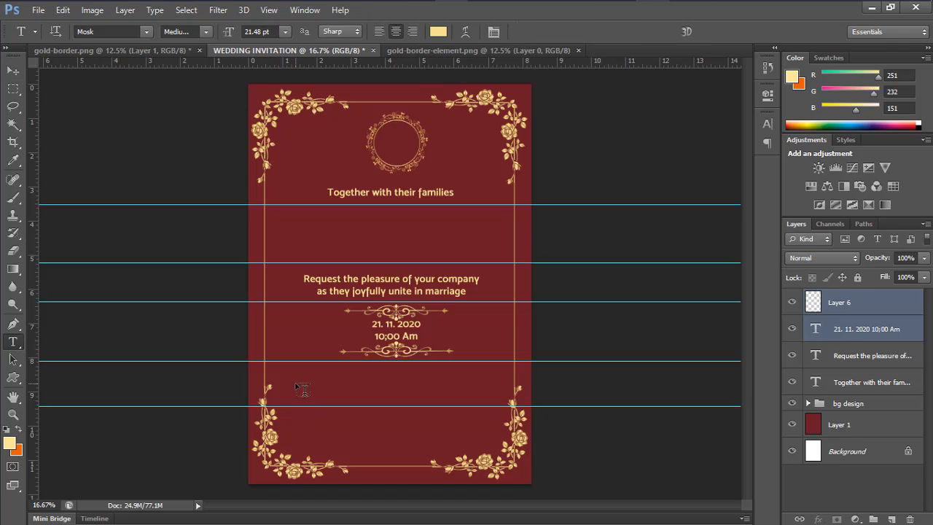
left_click(295, 382)
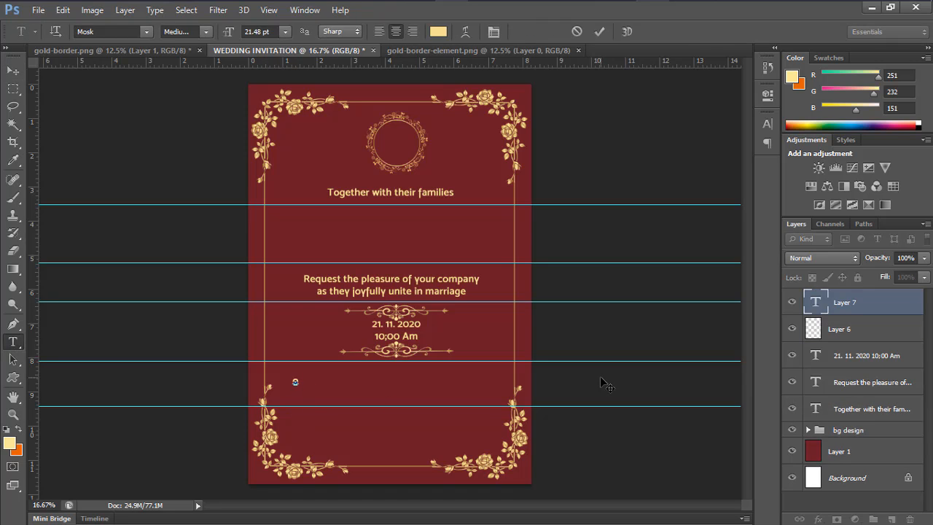
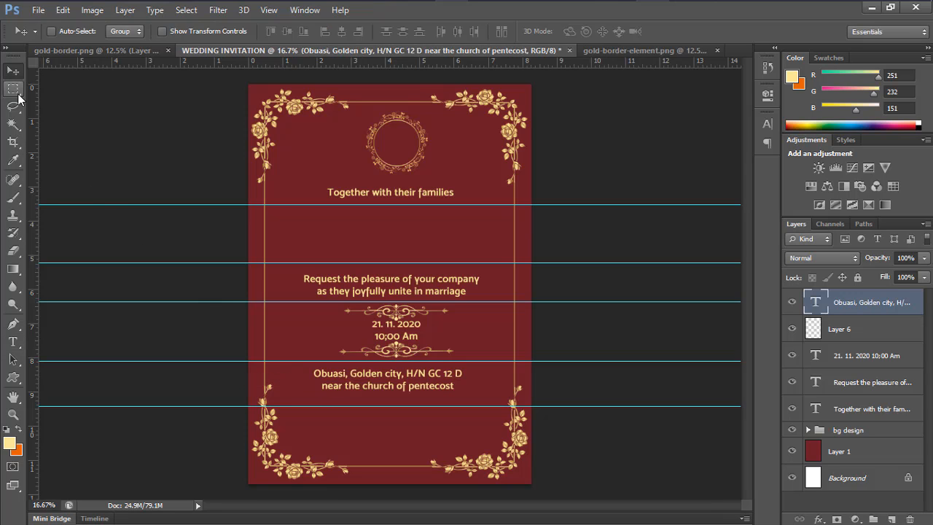
Underline the address with a thin gold-filled strip on a new layer
left_click(13, 88)
left_click_drag(315, 395, 438, 396)
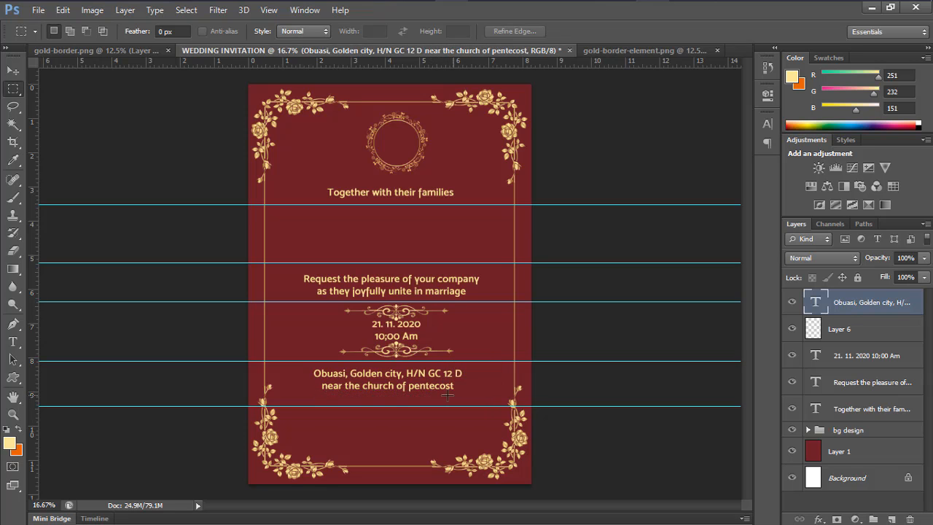
left_click(891, 519)
right_click(440, 396)
left_click(460, 301)
left_click(666, 266)
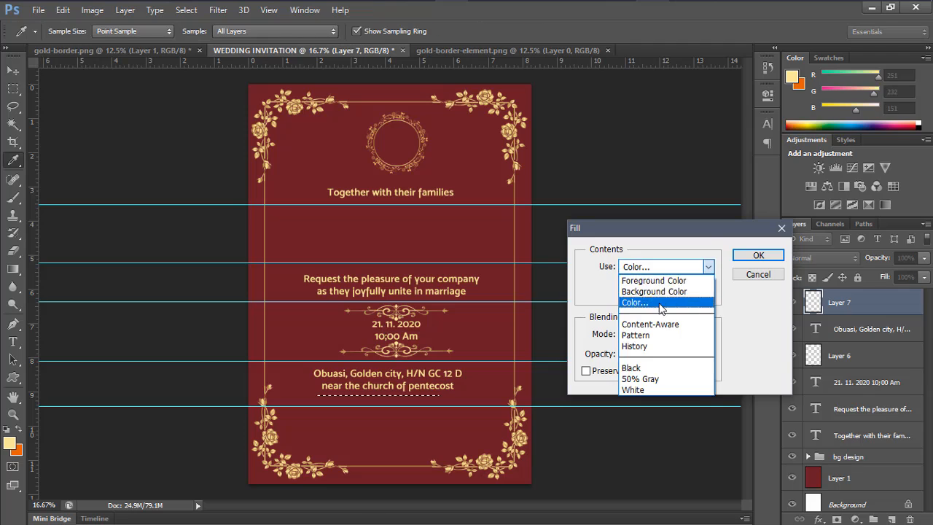
left_click(641, 298)
left_click(611, 152)
left_click(837, 115)
left_click(758, 255)
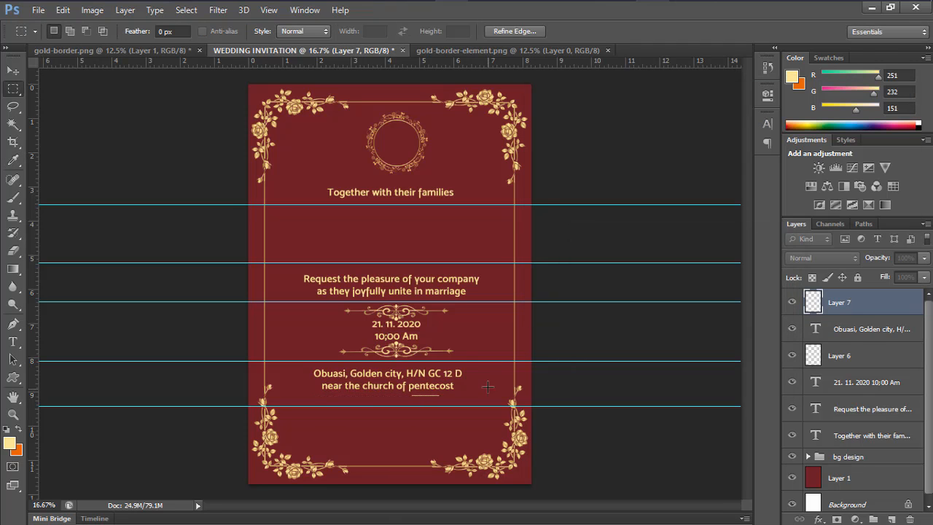
key("ctrl+d")
left_click(13, 70)
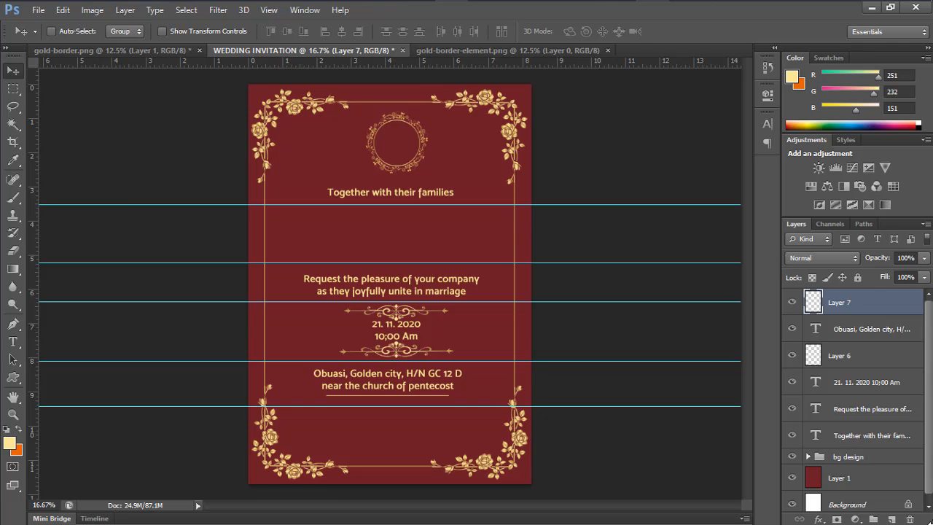
Move the address underline up and raise the bottom guide
left_click_drag(364, 377, 359, 373)
left_click(854, 334)
left_click_drag(376, 406, 400, 408)
Duplicate the address layer and retype it as two contact lines with a name and phone number
key("ctrl+j")
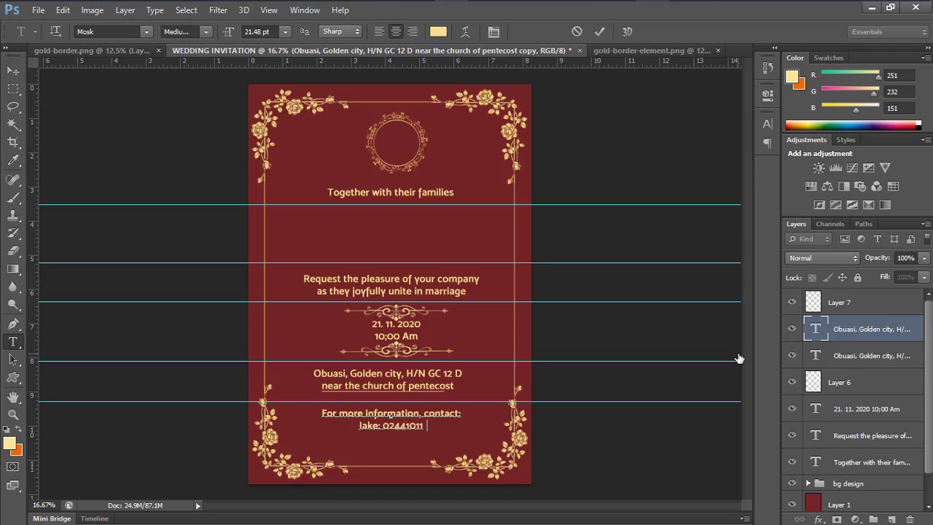
type("12")
key("Return")
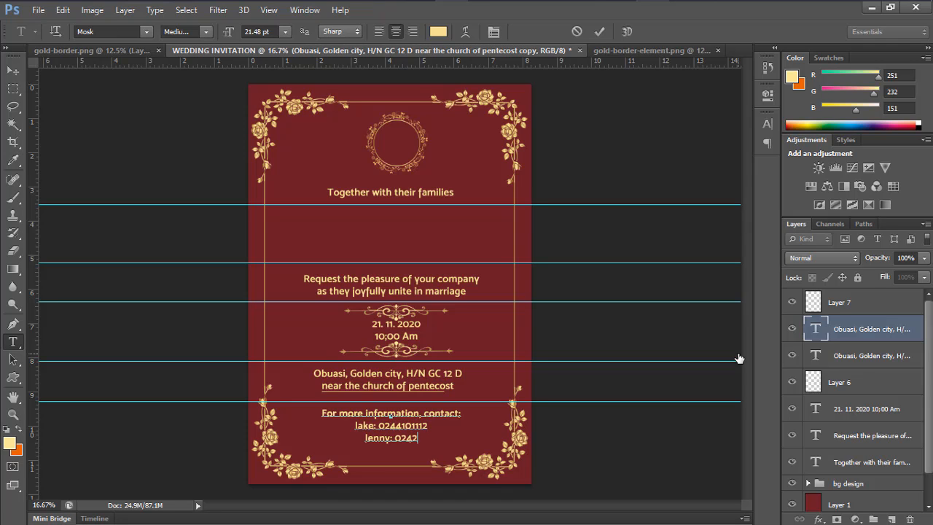
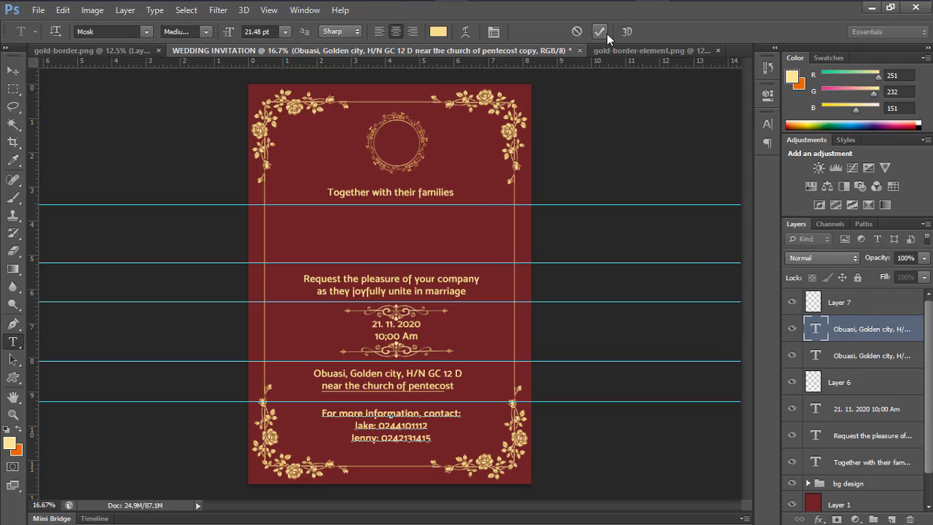
left_click(605, 33)
key("v")
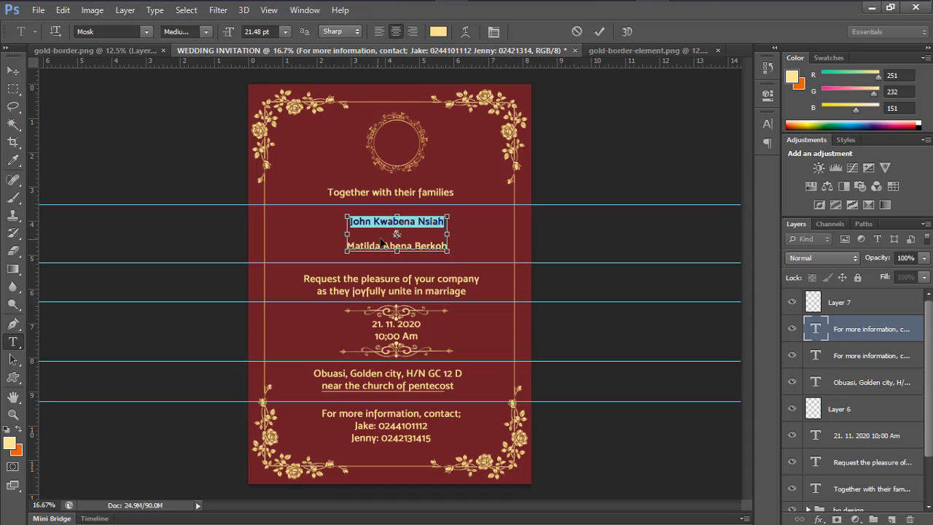
Edit the couple's names text below the families line
left_click_drag(348, 246, 448, 247)
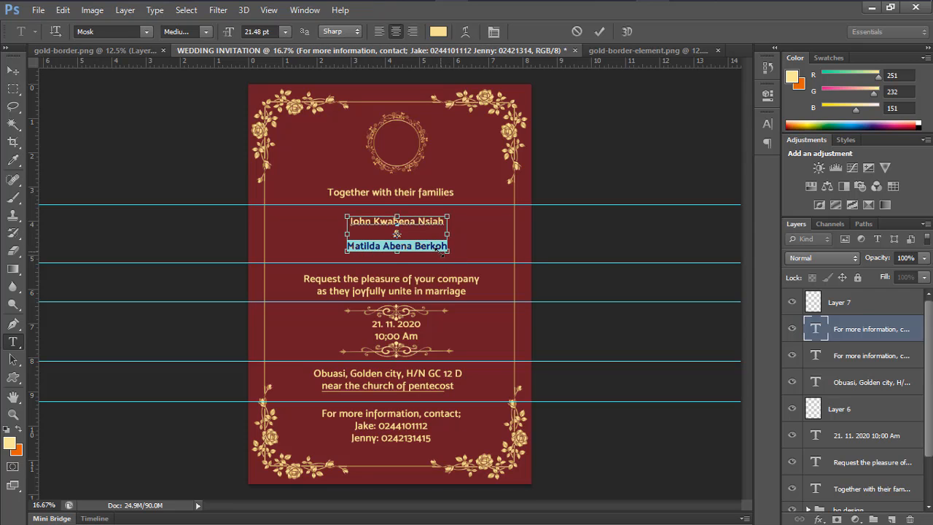
key("ctrl+a")
left_click(110, 31)
left_click(599, 31)
key("v")
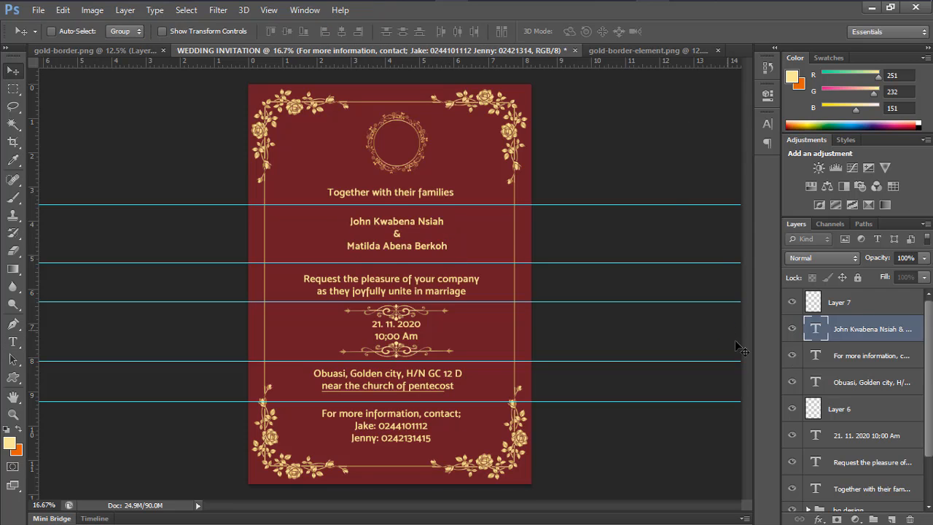
Duplicate the names layer, move it into the top circle and retype it as 'JM'
key("ctrl+j")
left_click_drag(371, 281, 368, 190)
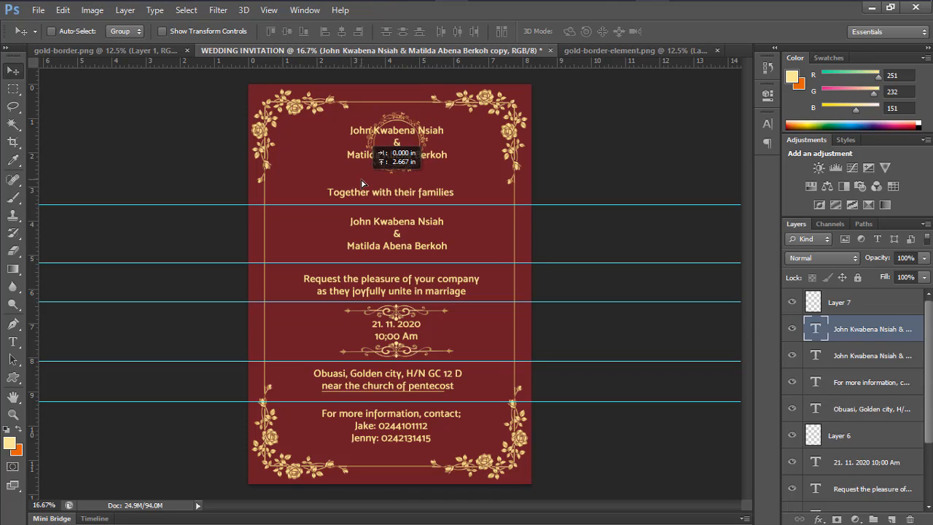
double_click(815, 328)
key("BackSpace")
type("JM")
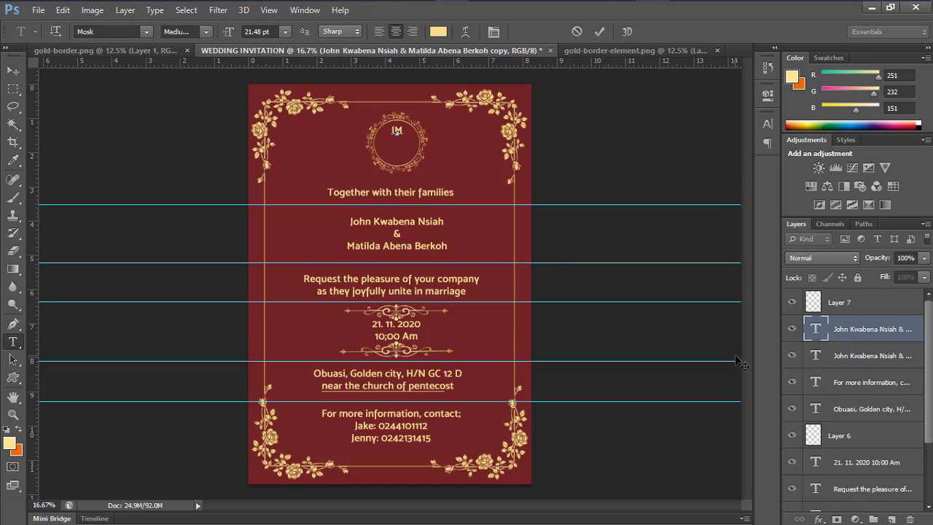
key("ctrl+Return")
key("v")
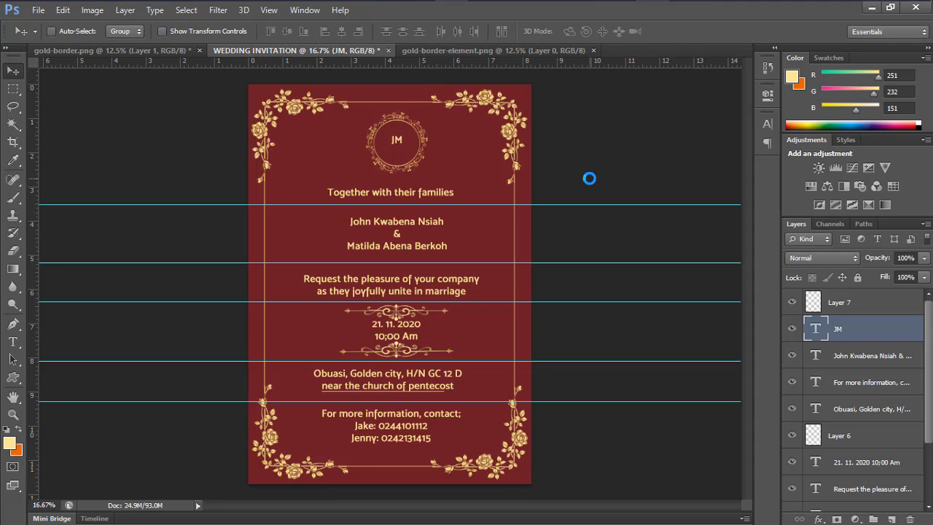
Select the date ornaments layer in the Layers panel
scroll(878, 421, "down", 2)
scroll(878, 420, "up", 1)
left_click(878, 412)
Scale the date ornaments up slightly, to about 104%
key("ctrl+t")
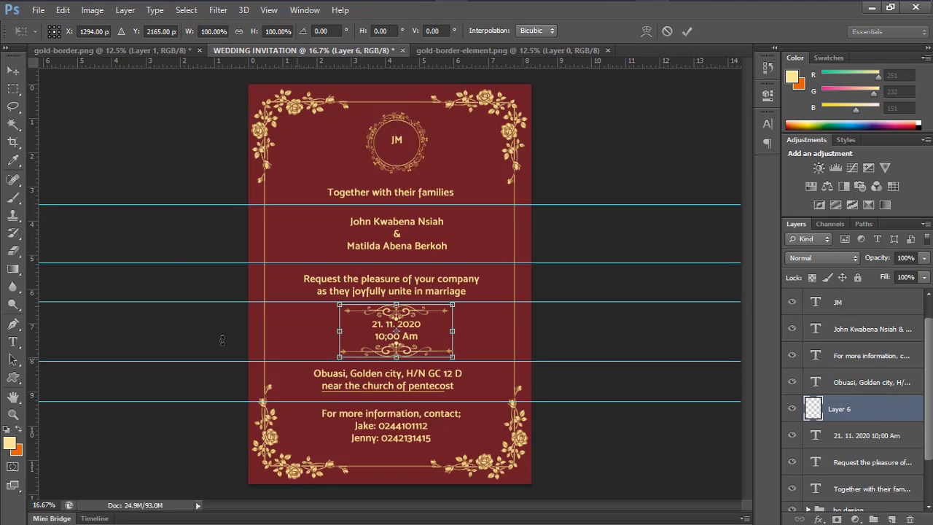
left_click(454, 357)
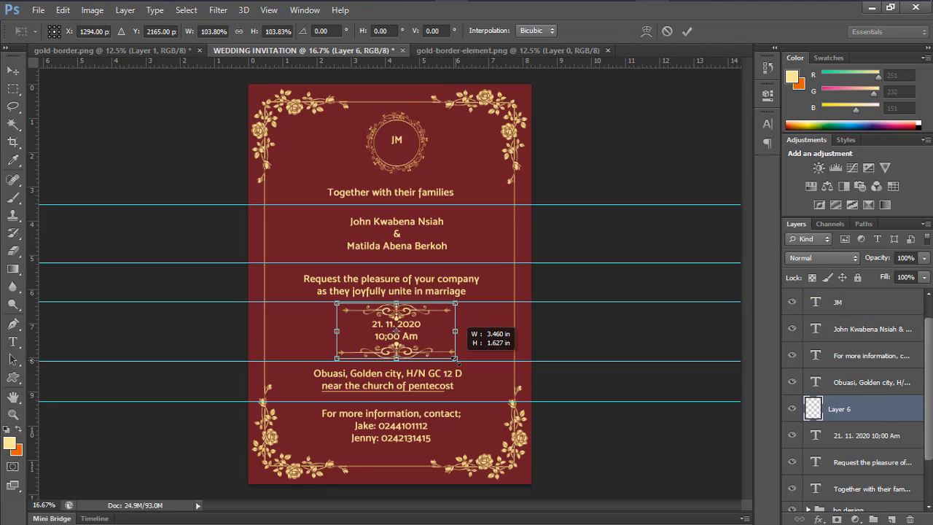
left_click(687, 32)
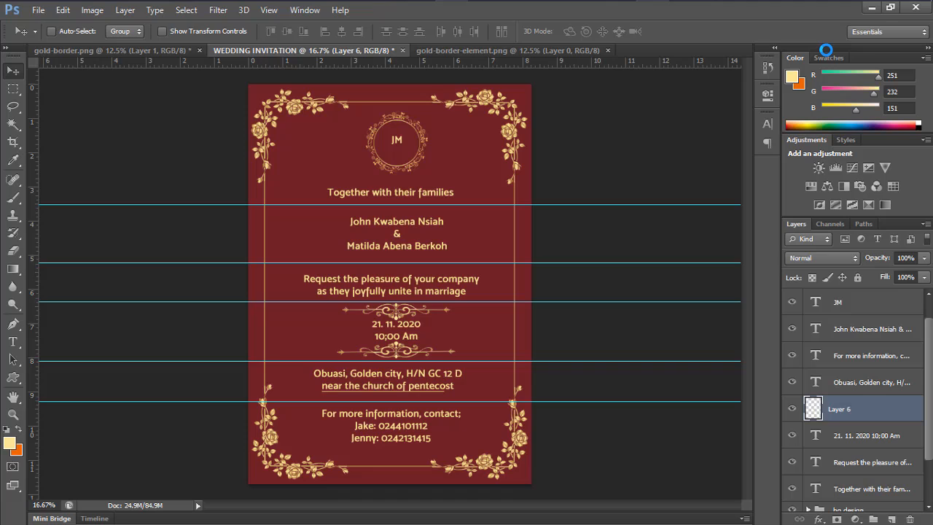
Edit the date text layer and commit the change
scroll(822, 358, "down", 2)
double_click(815, 375)
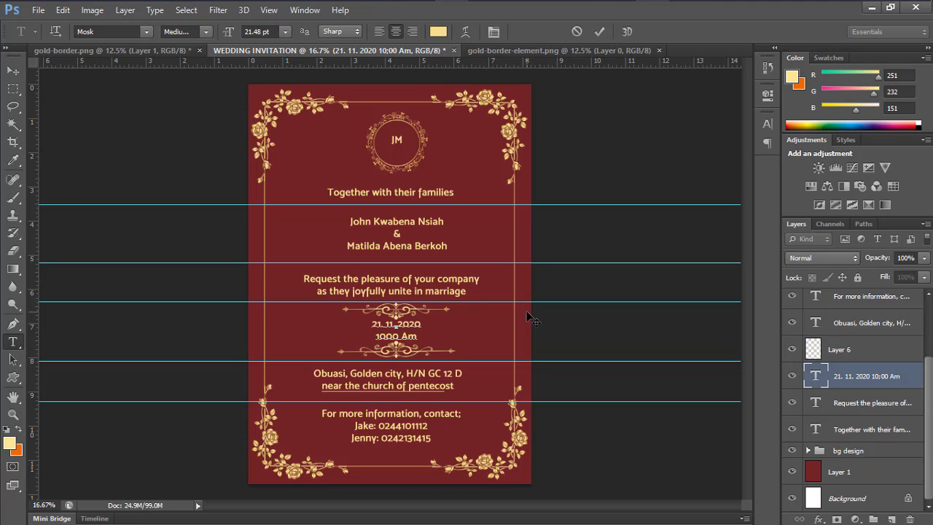
left_click(599, 31)
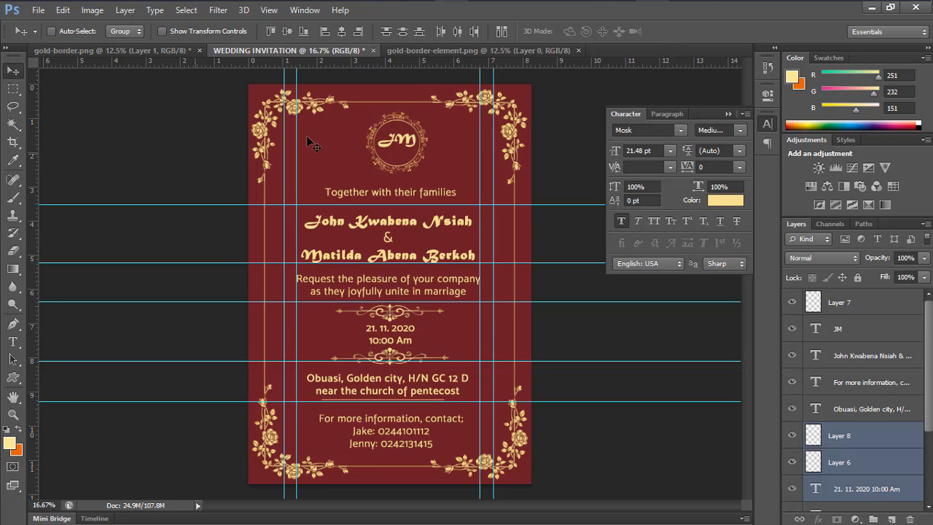
left_click(726, 115)
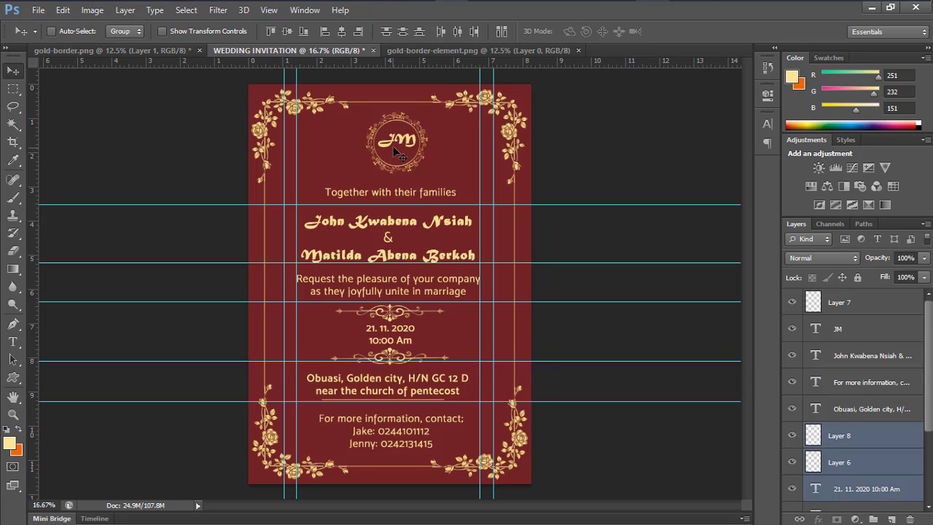
key("ctrl+plus")
key("ctrl+plus")
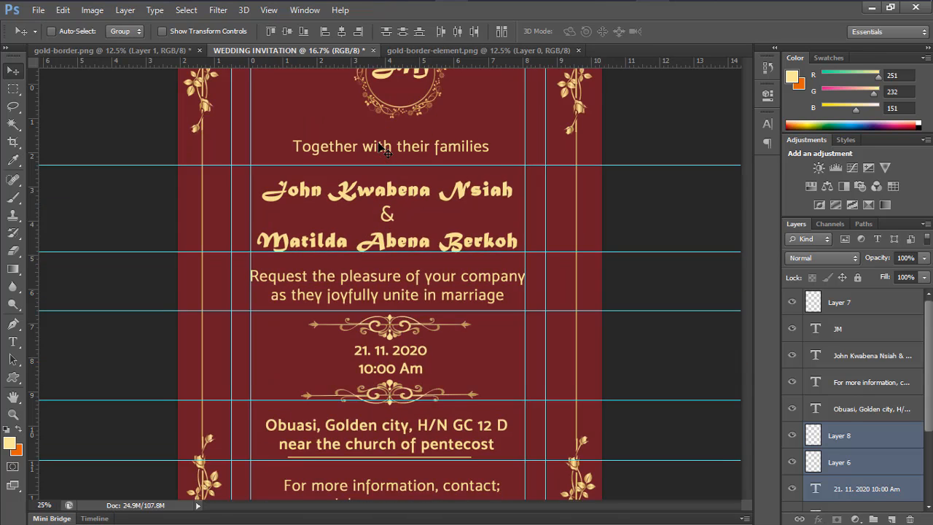
scroll(241, 210, "up", 5)
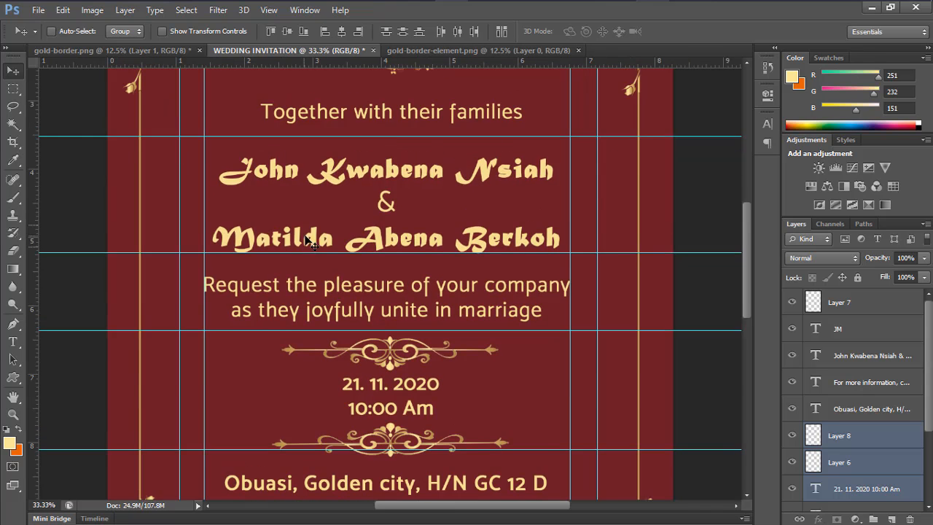
scroll(406, 260, "up", 3)
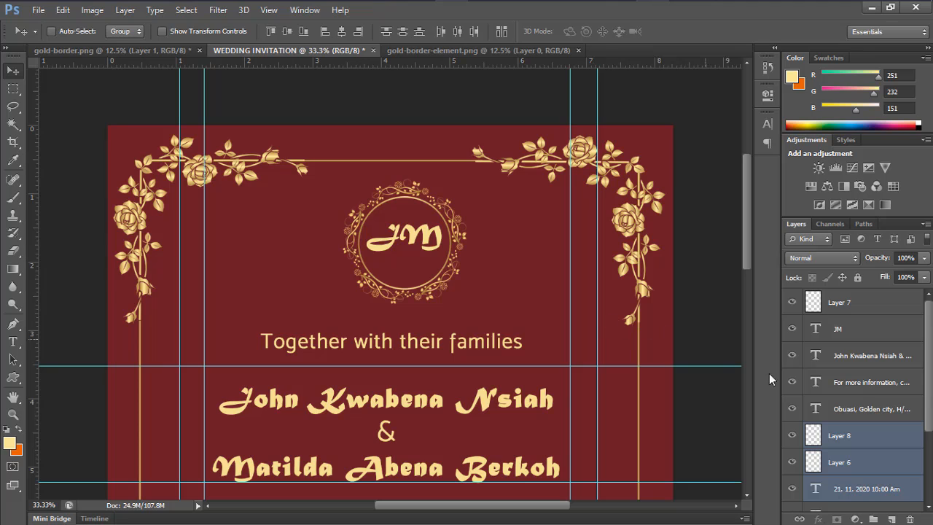
scroll(890, 459, "down", 3)
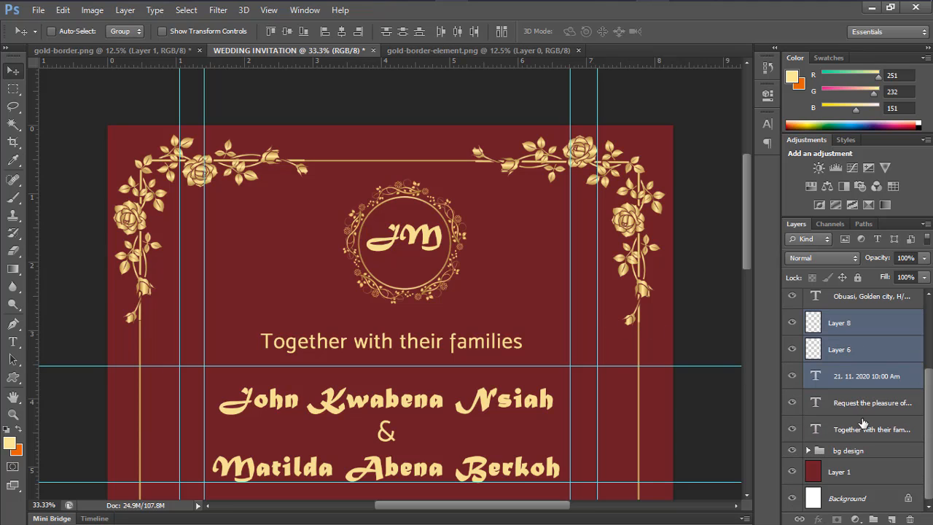
scroll(860, 423, "up", 3)
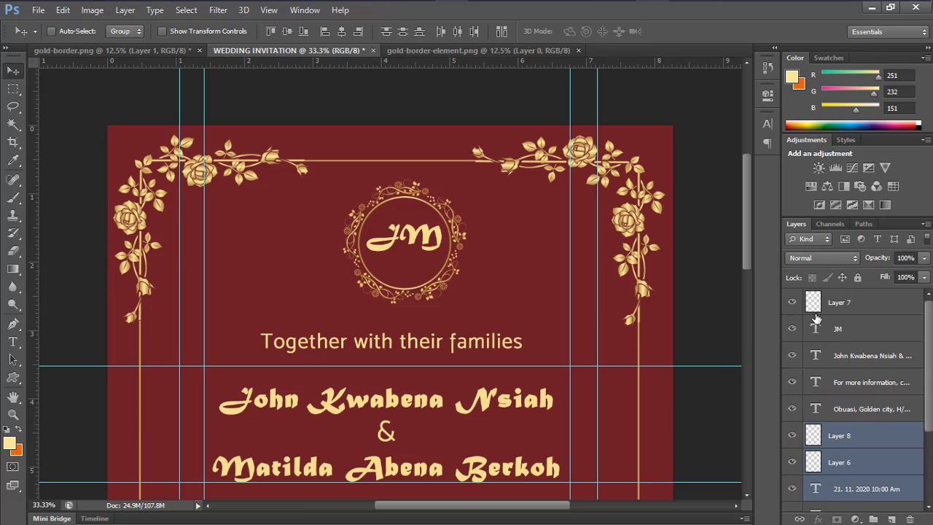
scroll(840, 342, "down", 1)
scroll(840, 342, "down", 3)
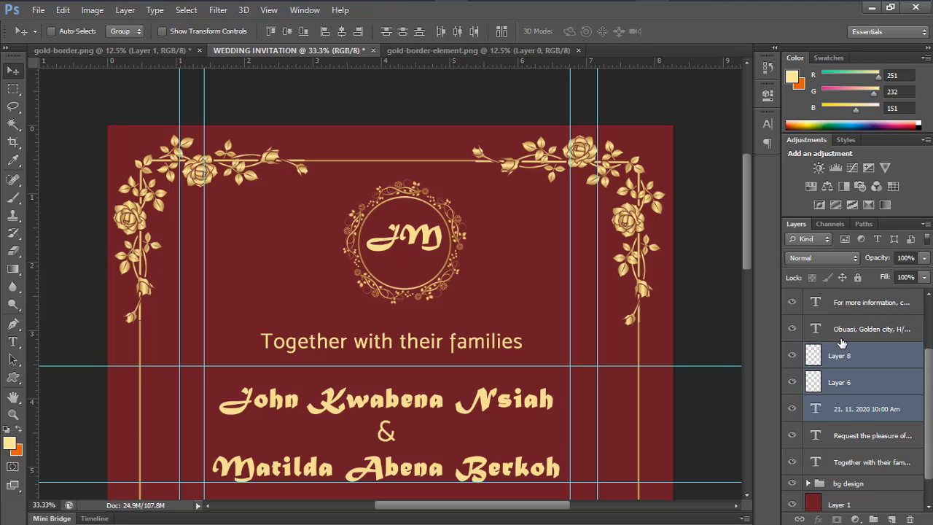
scroll(842, 356, "up", 3)
scroll(842, 357, "up", 1)
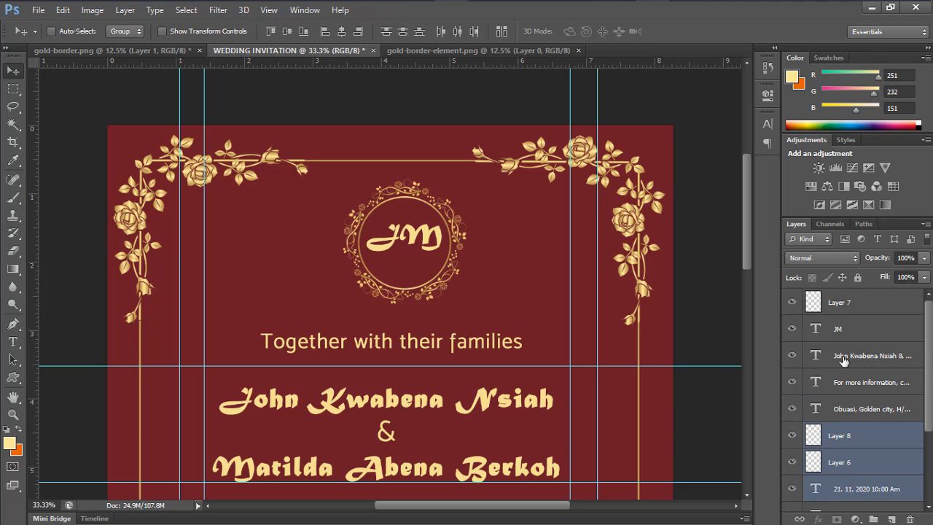
left_click(792, 333)
left_click(792, 333)
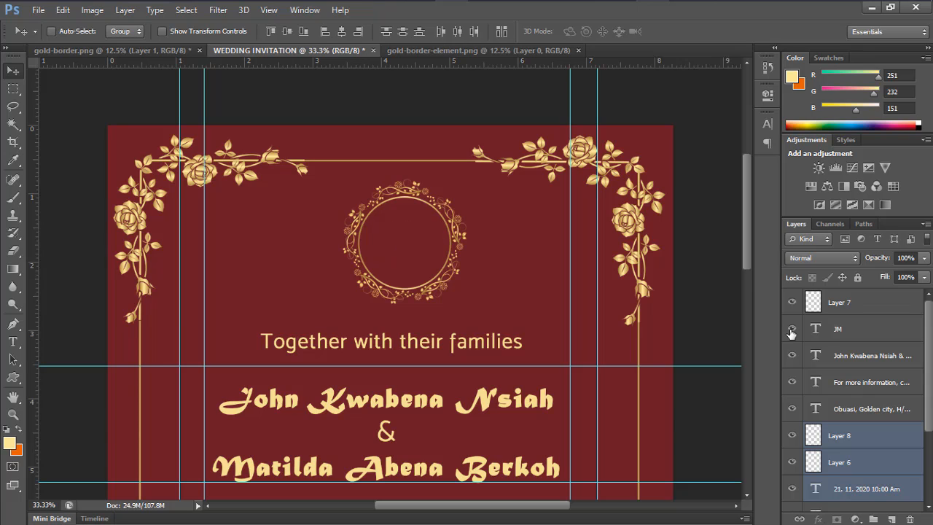
Through Blending Options, give the JM layer a drop shadow: opacity 40%, distance 10 px, spread 10
left_click(853, 332)
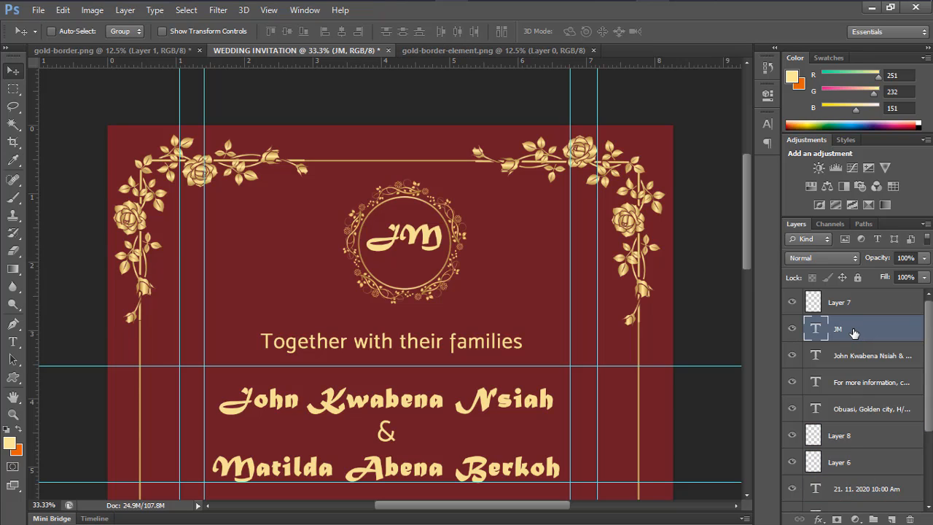
right_click(853, 332)
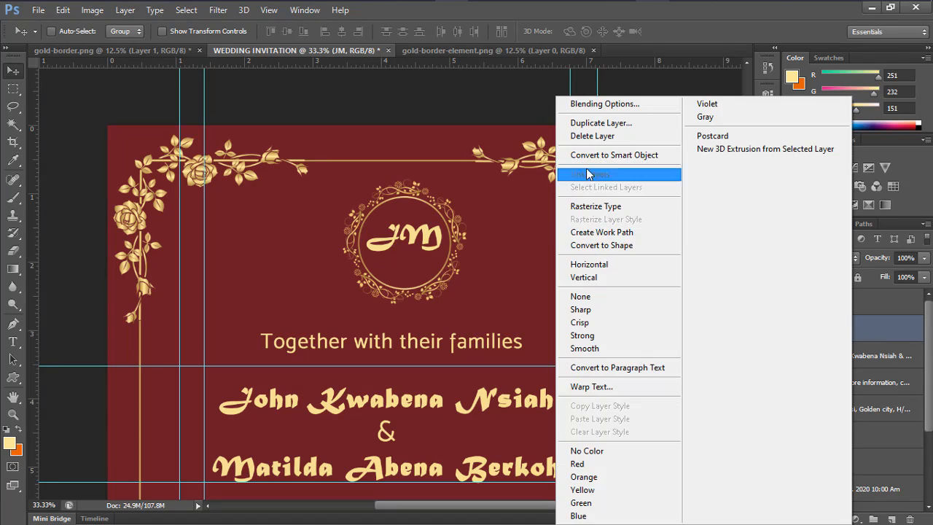
left_click(602, 107)
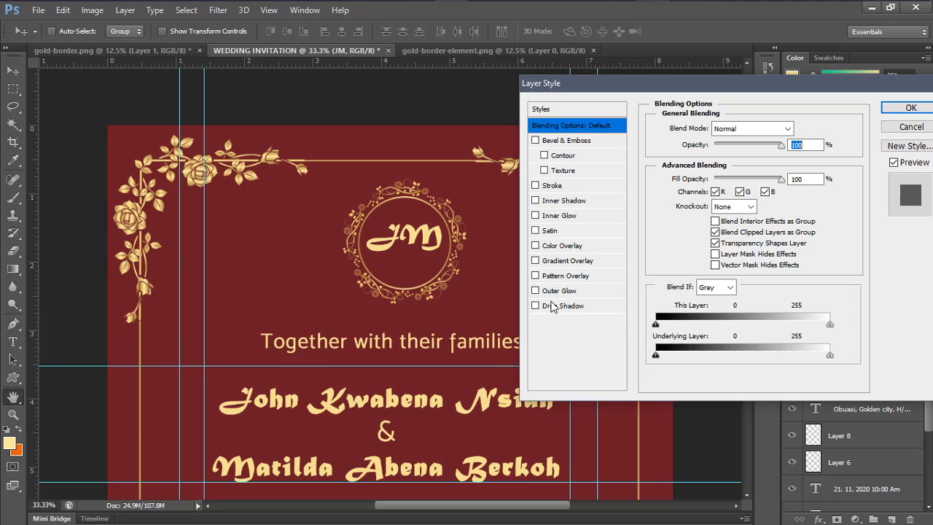
left_click(583, 306)
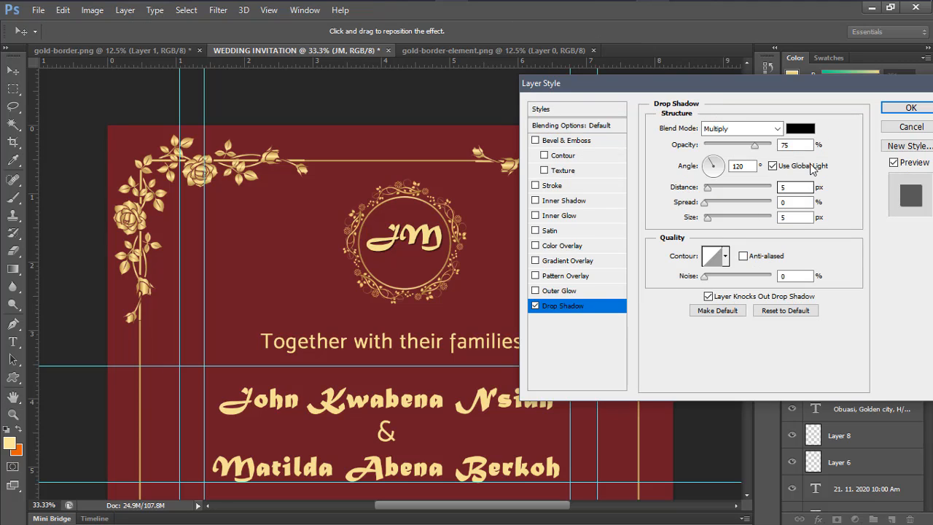
left_click_drag(754, 145, 731, 149)
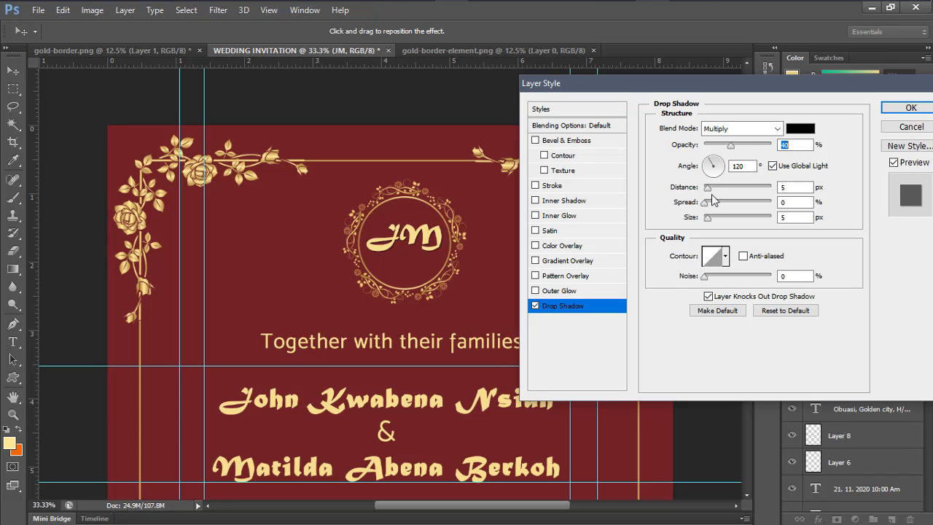
left_click_drag(705, 188, 715, 188)
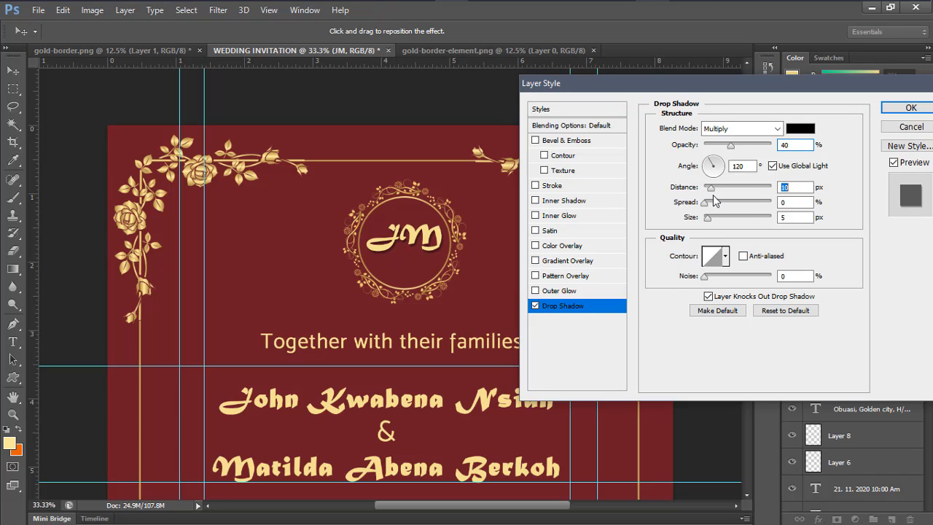
mouse_move(705, 206)
left_mouse_down()
mouse_move(724, 215)
mouse_move(713, 217)
left_mouse_up()
left_click(911, 107)
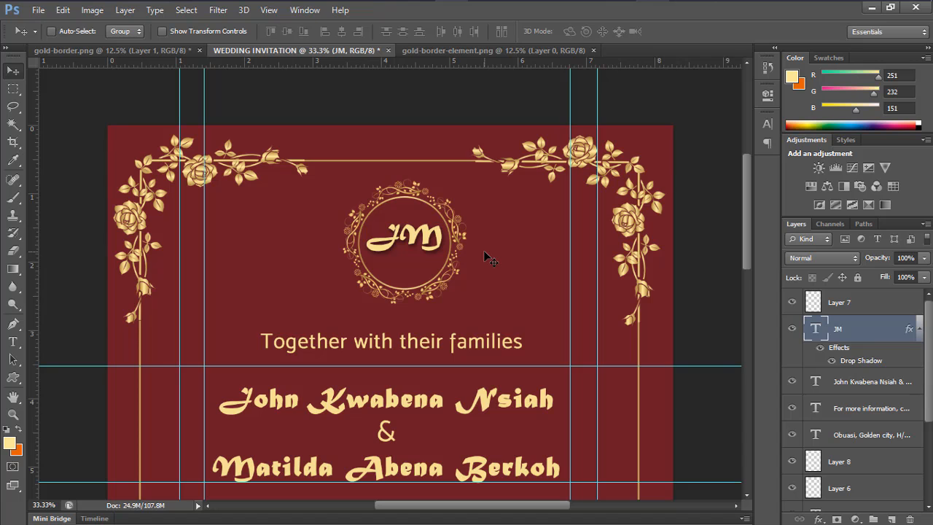
Zoom out and back in to review the full invitation's names, date, venue, contacts and monogram
key("ctrl+minus")
key("ctrl+minus")
key("ctrl+minus")
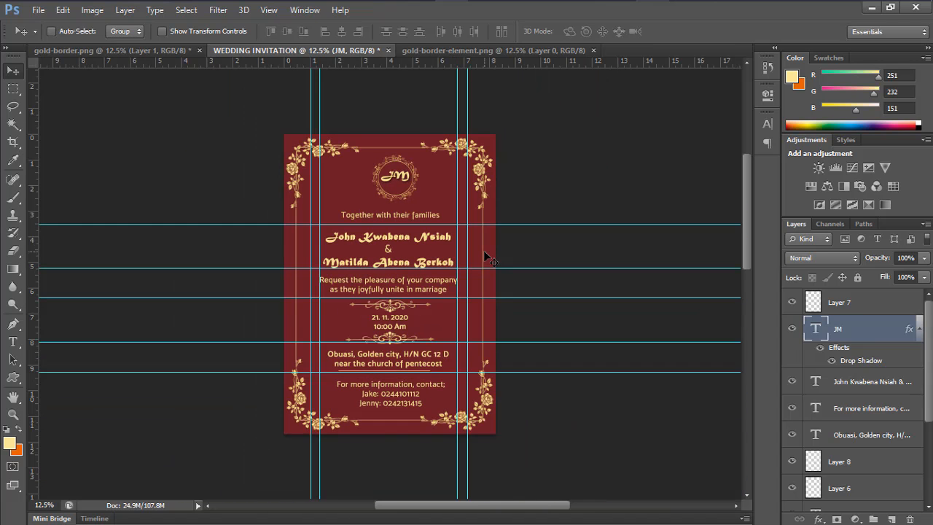
key("ctrl+plus")
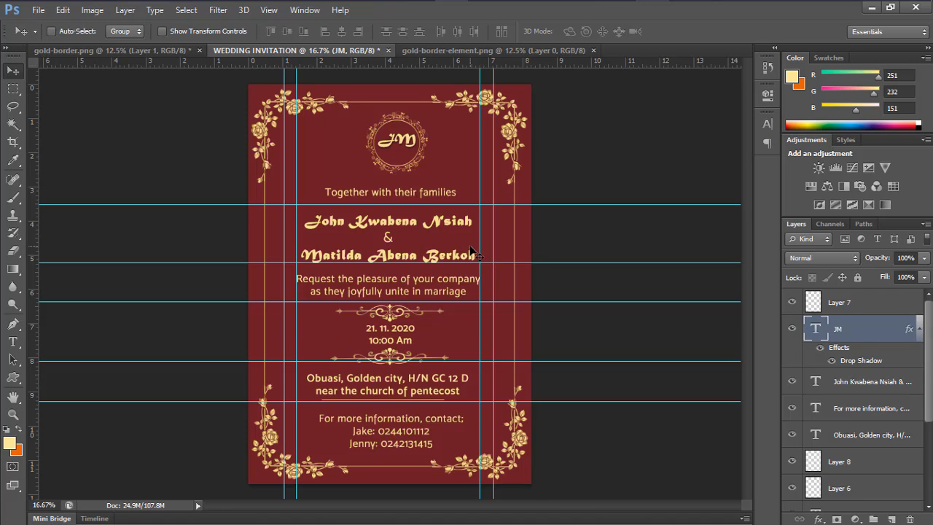
scroll(470, 248, "up", 5)
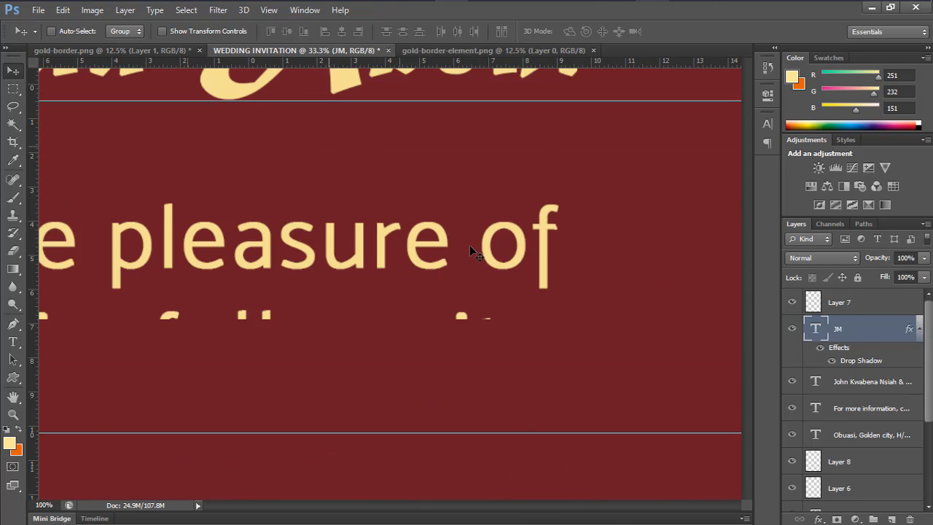
scroll(472, 250, "up", 2)
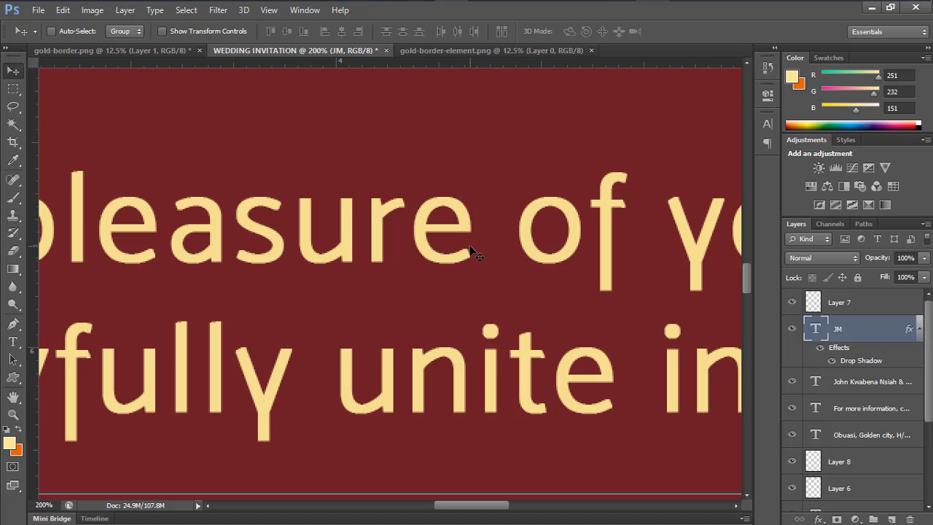
scroll(471, 250, "down", 7)
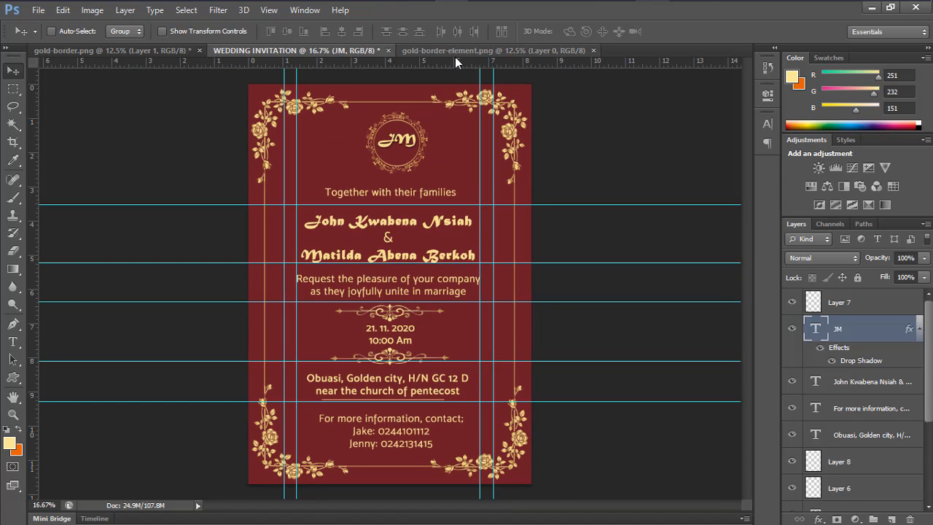
left_click(38, 10)
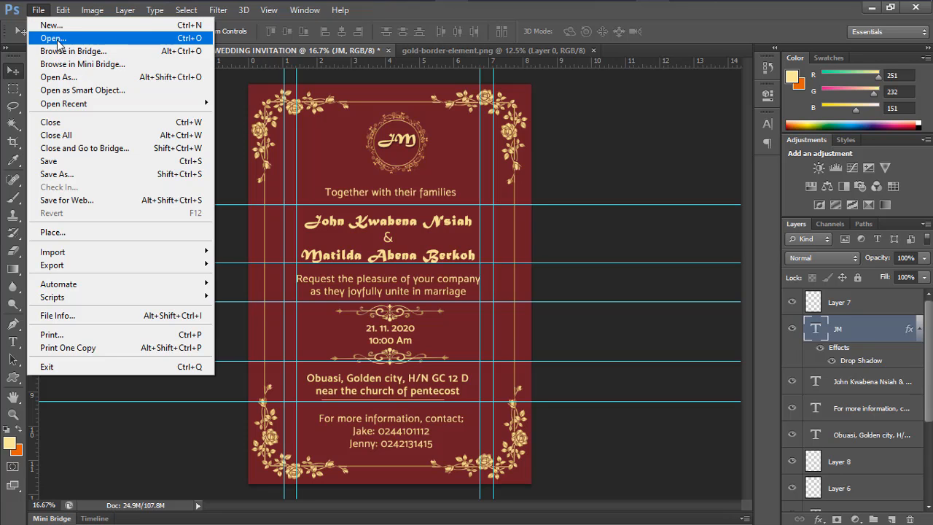
Open gold-bg.png and drag its gold texture into the invitation as Layer 9
left_click(56, 37)
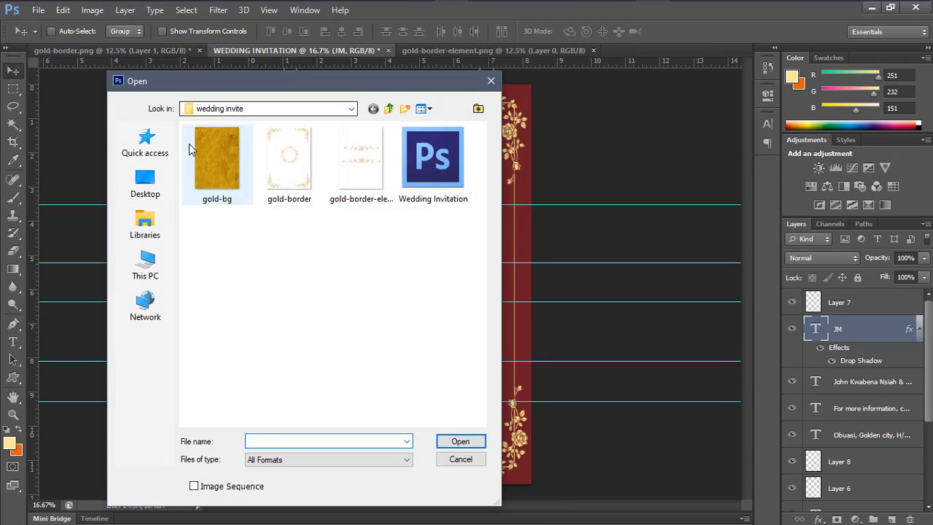
left_click(211, 151)
left_click(458, 442)
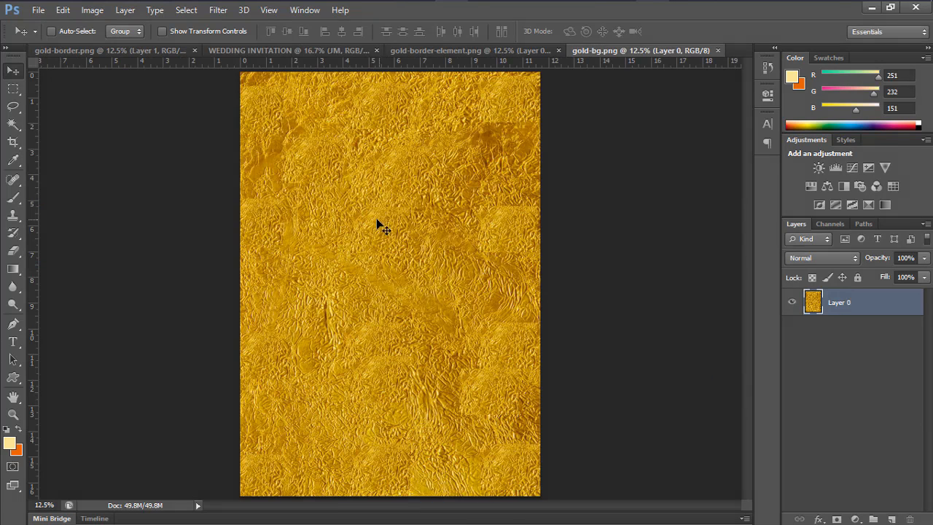
left_click_drag(365, 238, 408, 188)
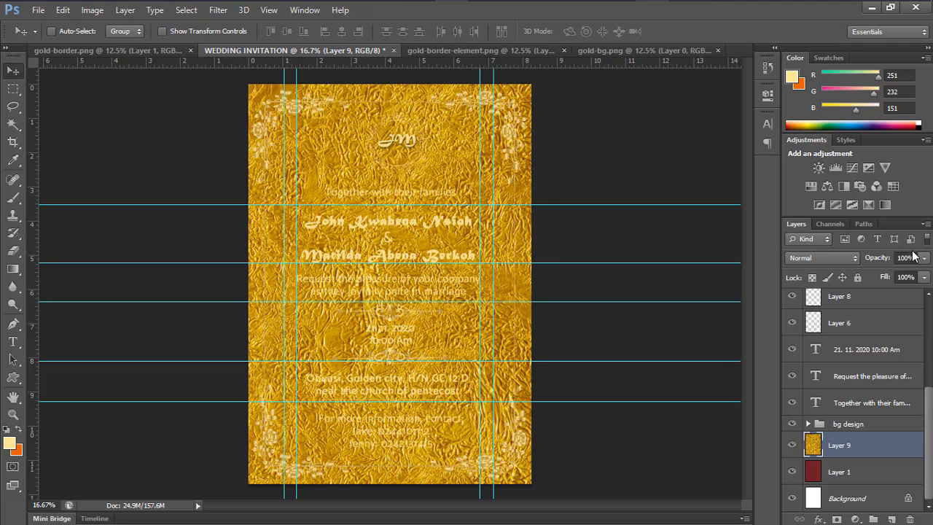
Set Layer 9's opacity to 4% and zoom in to check the faint gold texture
left_click(924, 258)
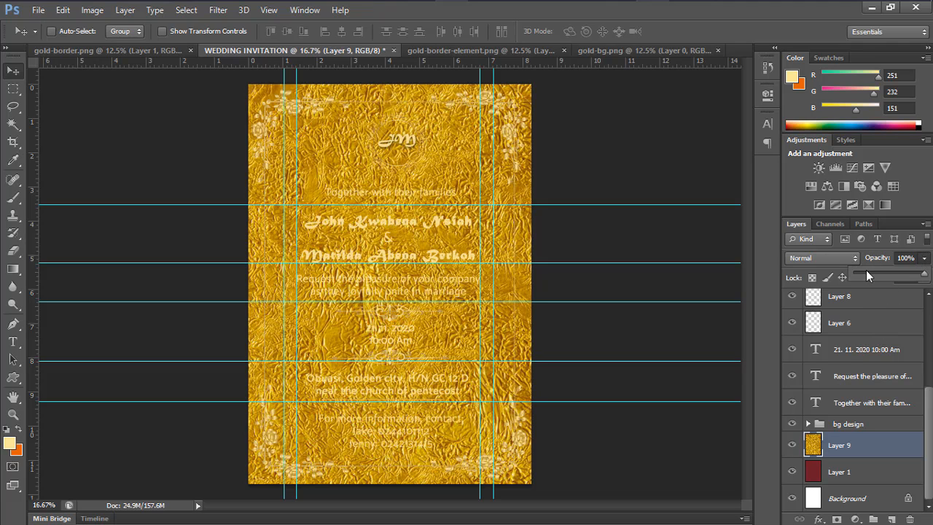
left_click_drag(866, 272, 857, 274)
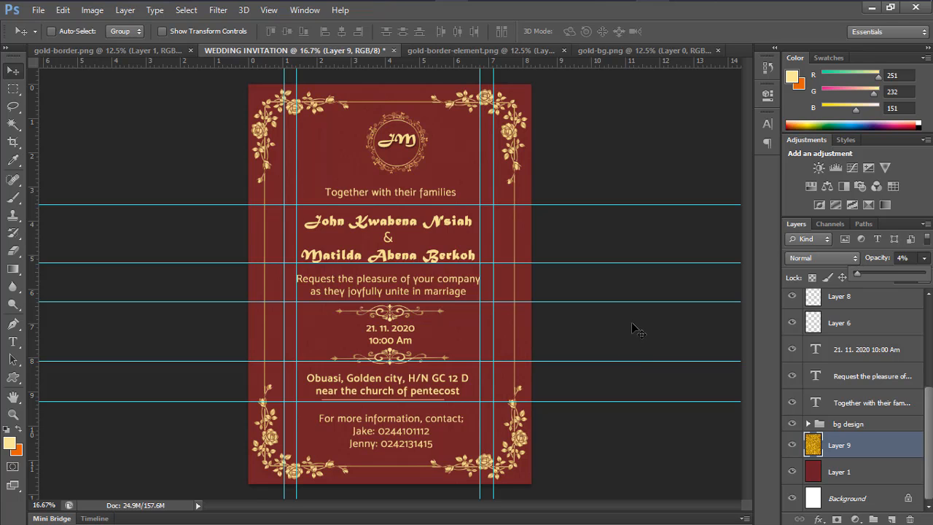
left_click(633, 328)
key("ctrl+plus")
key("ctrl+plus")
key("ctrl+plus")
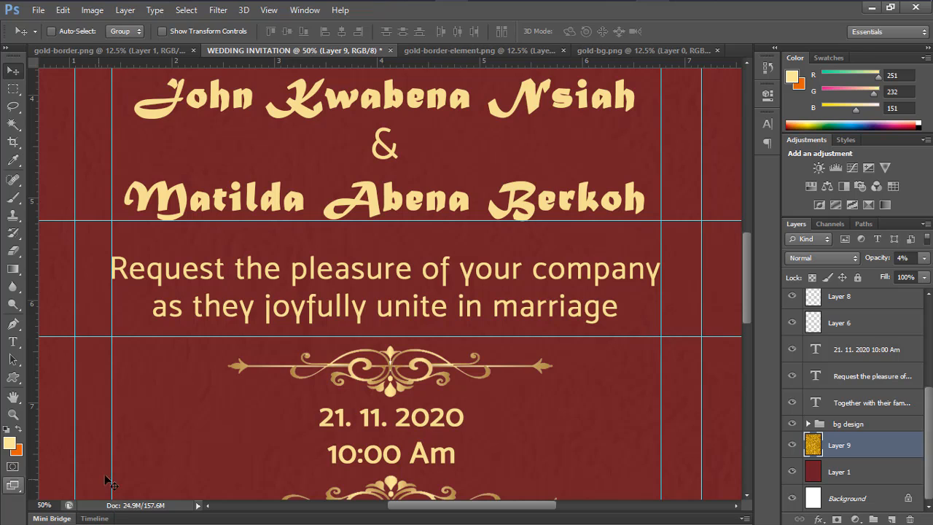
scroll(128, 395, "down", 3)
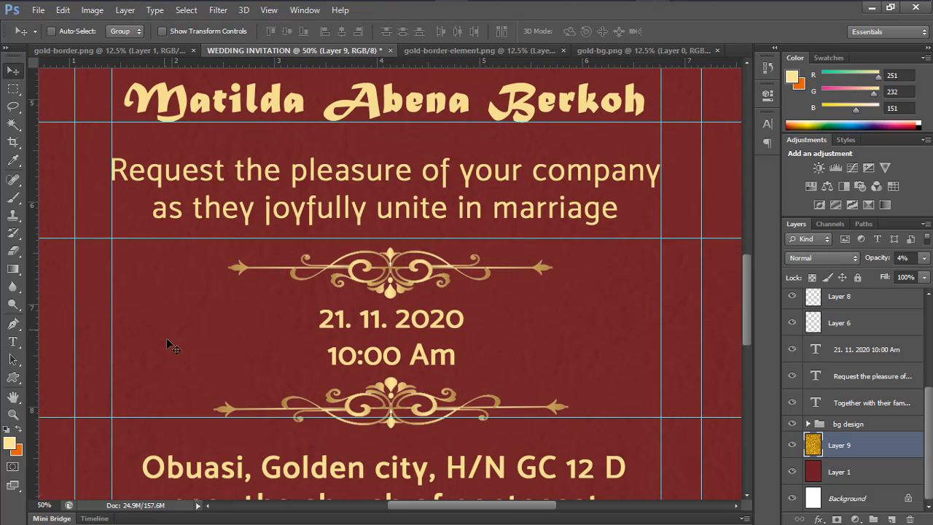
scroll(77, 250, "down", 4)
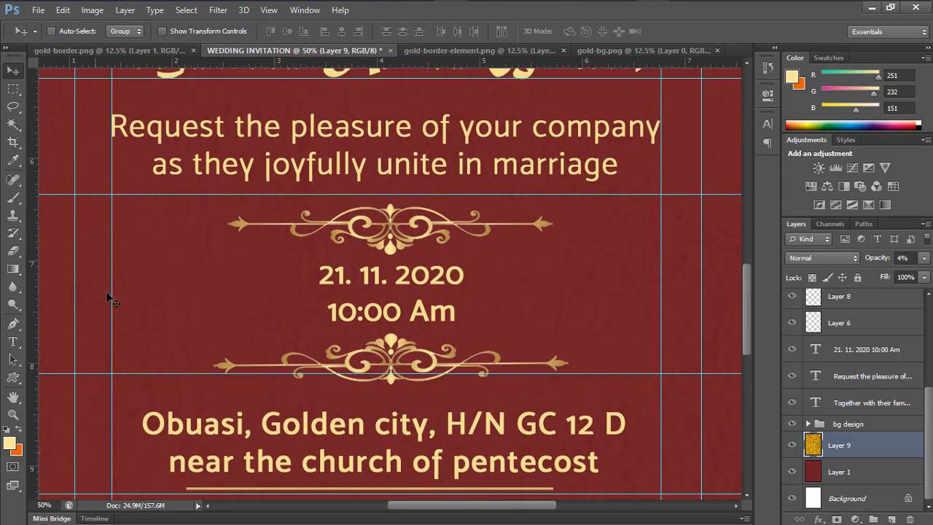
scroll(223, 246, "down", 2)
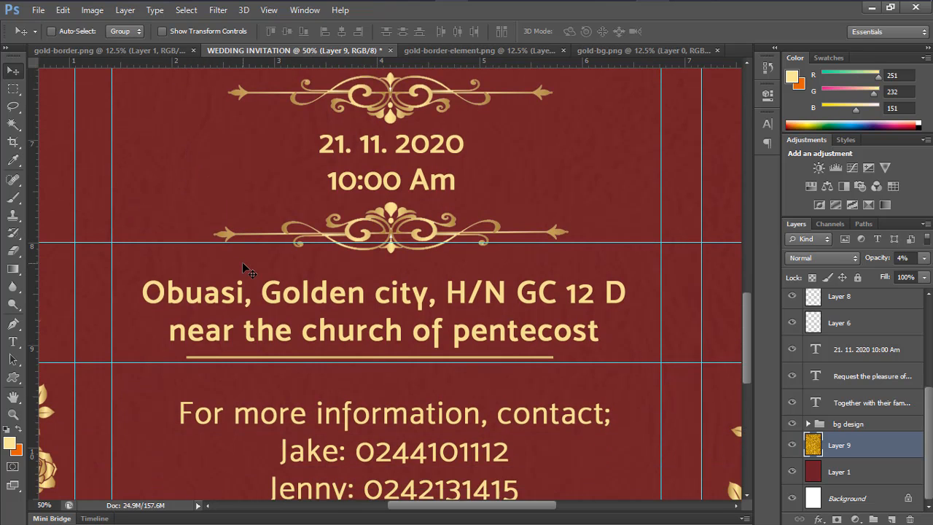
scroll(295, 262, "down", 3)
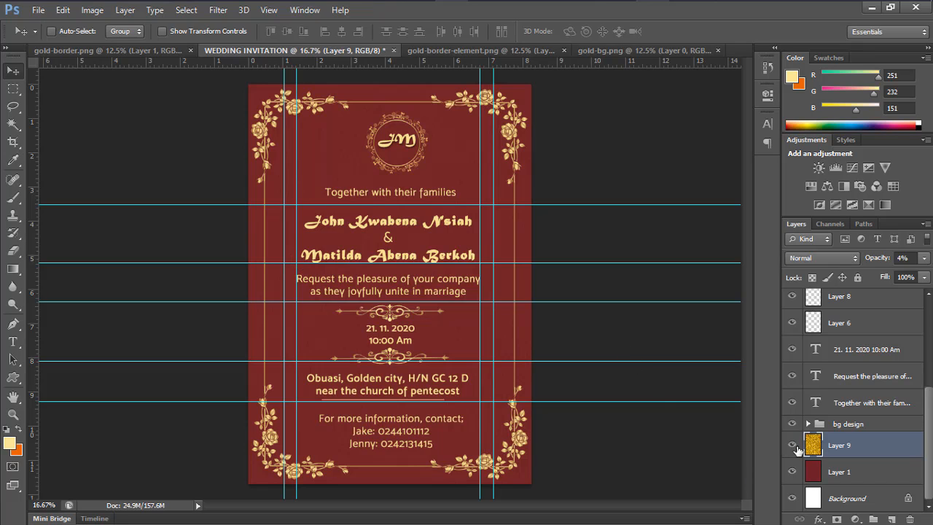
left_click(793, 445)
left_click(794, 446)
left_click(793, 445)
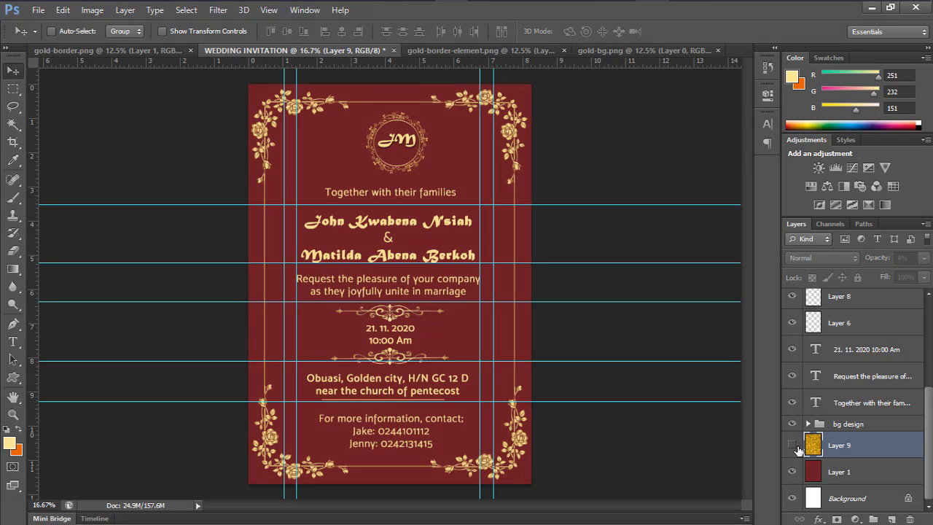
left_click(795, 447)
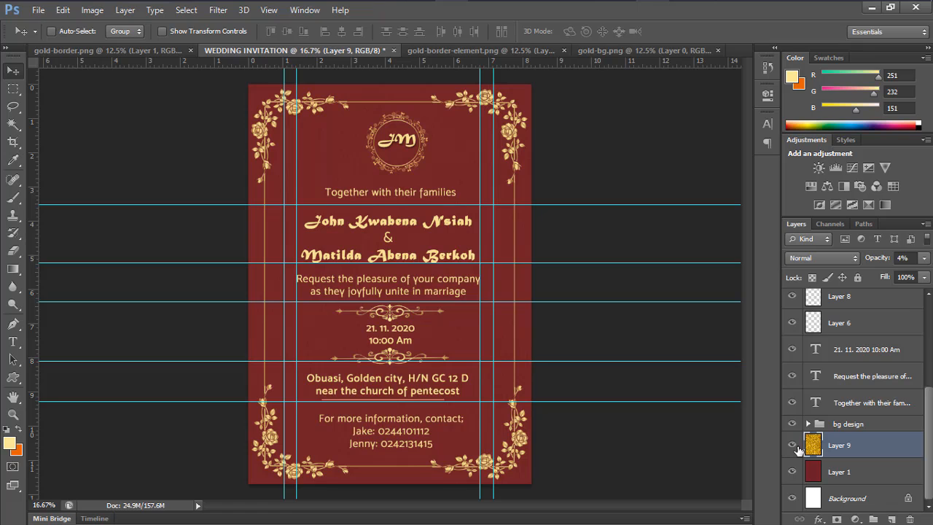
left_click(792, 445)
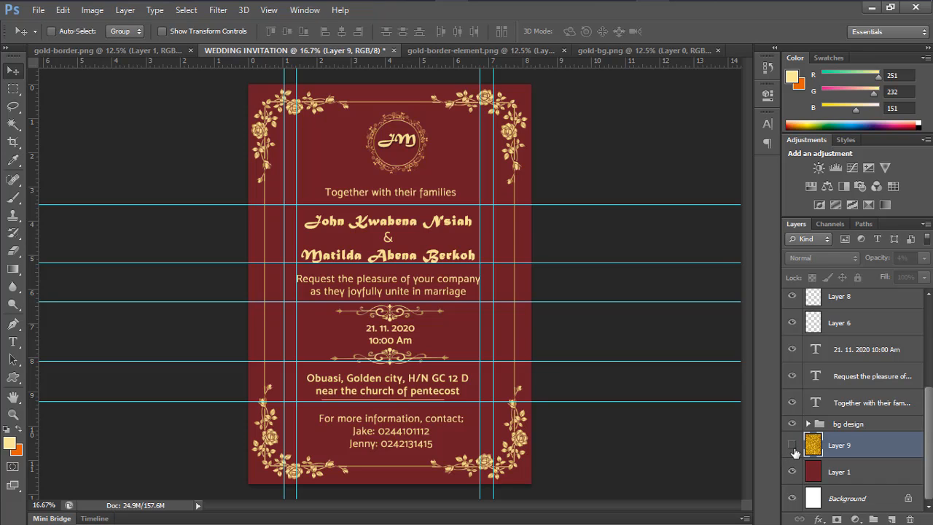
left_click(793, 444)
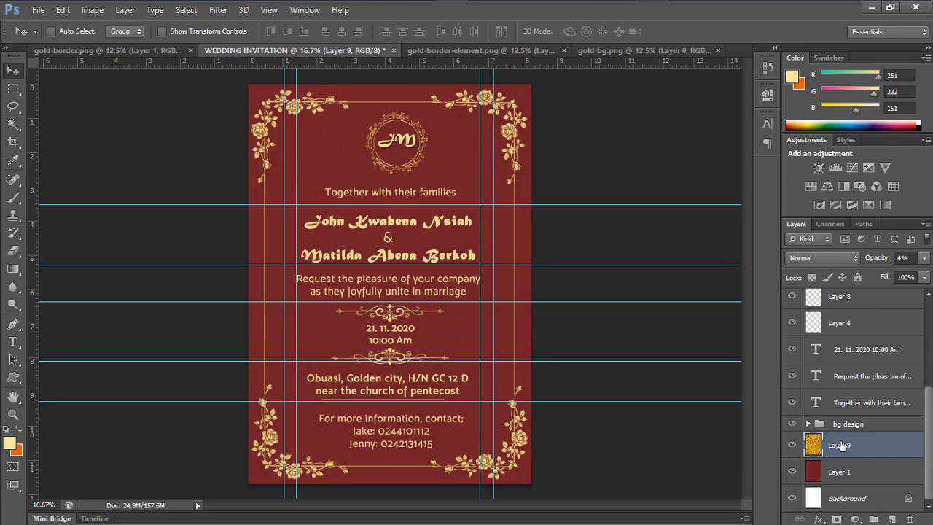
left_click(13, 89)
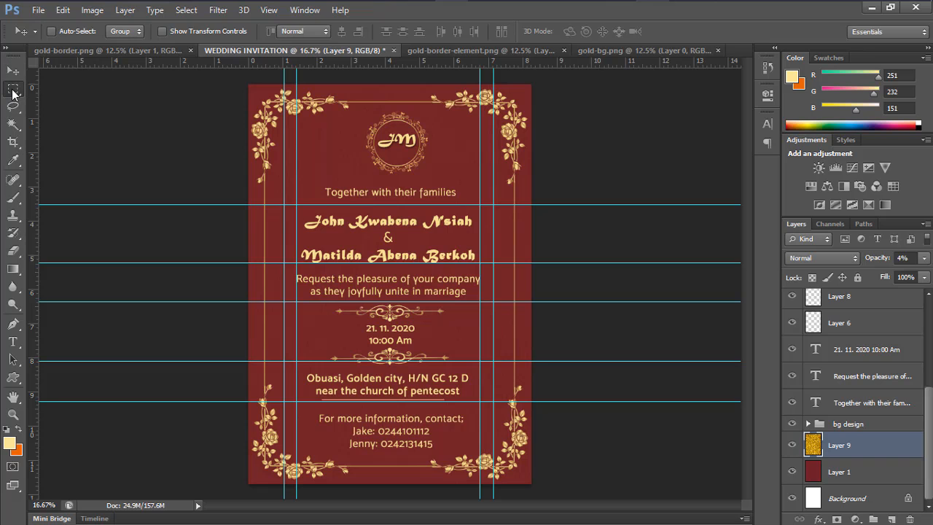